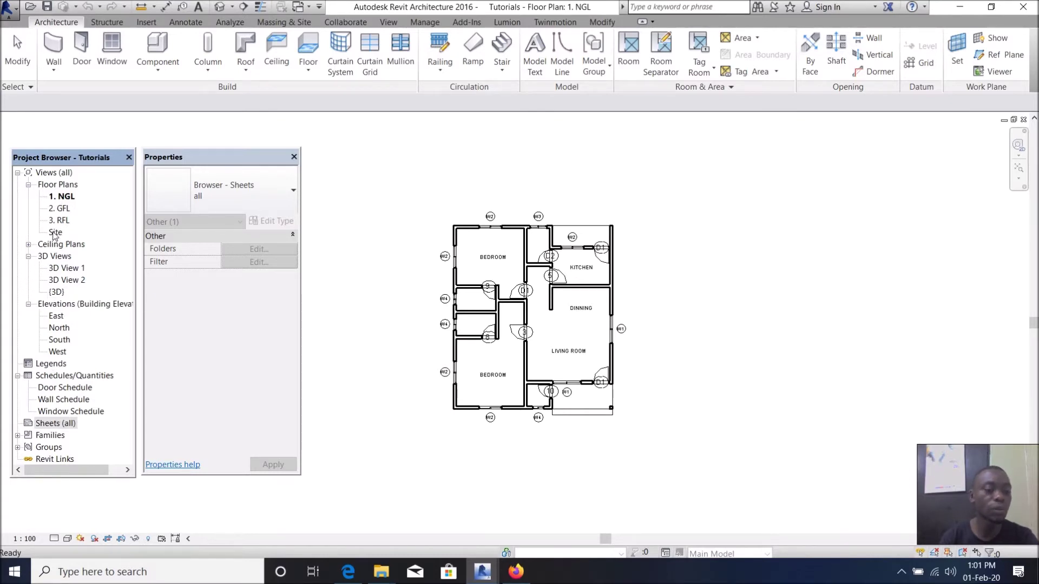
- Start a new sheet and browse the REVIT kit Titleblocks folder for a title block family
{"action": "left_click", "coordinate": [50, 426]}
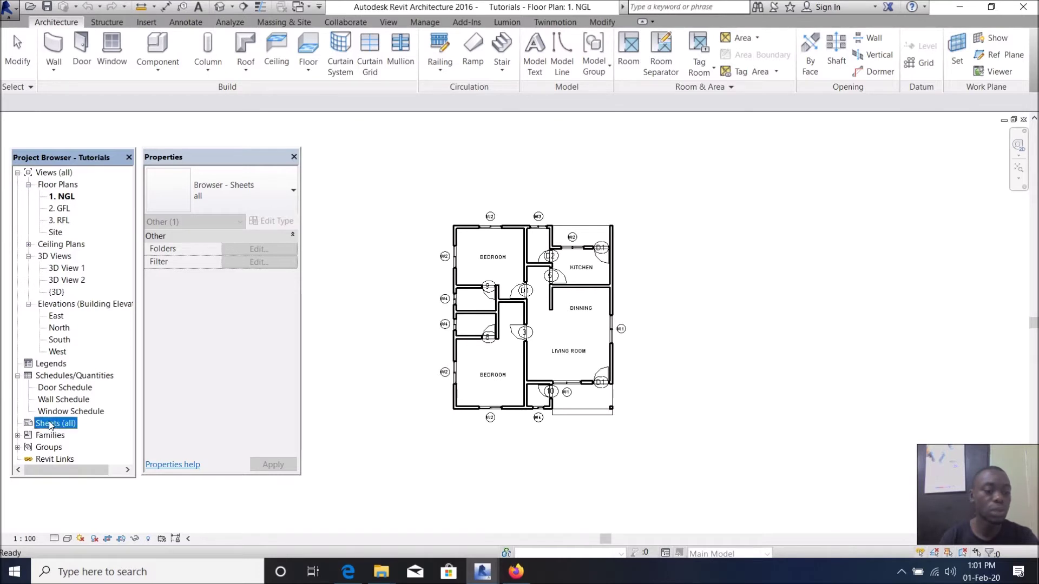
{"action": "right_click", "coordinate": [50, 426]}
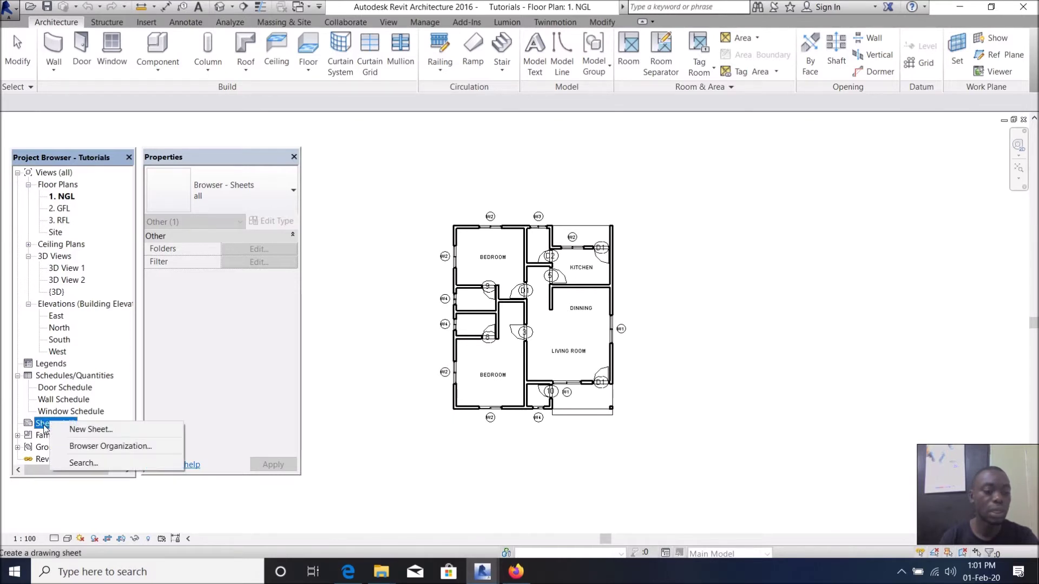
{"action": "left_click", "coordinate": [87, 429]}
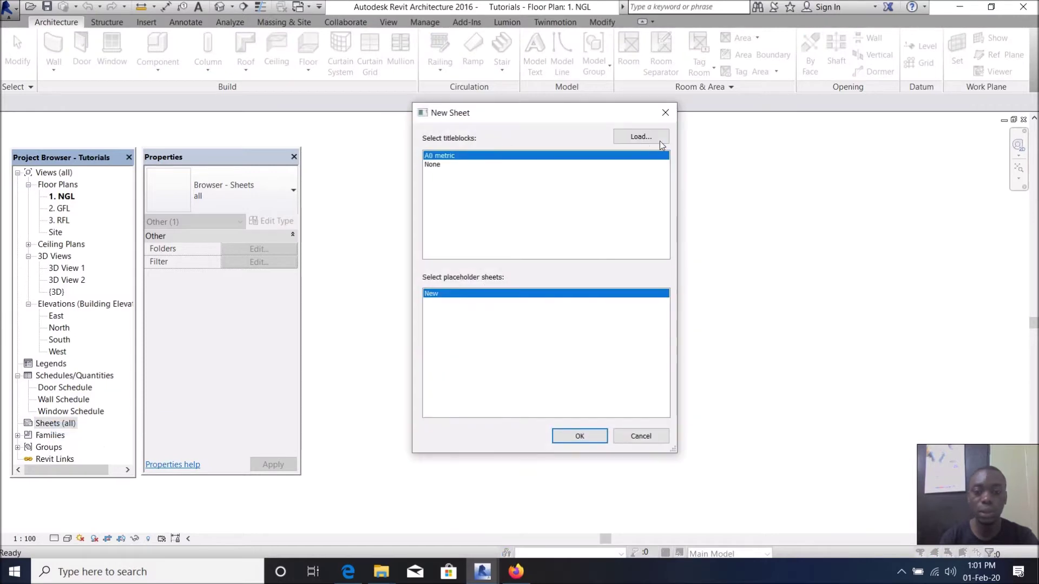
{"action": "left_click", "coordinate": [641, 137]}
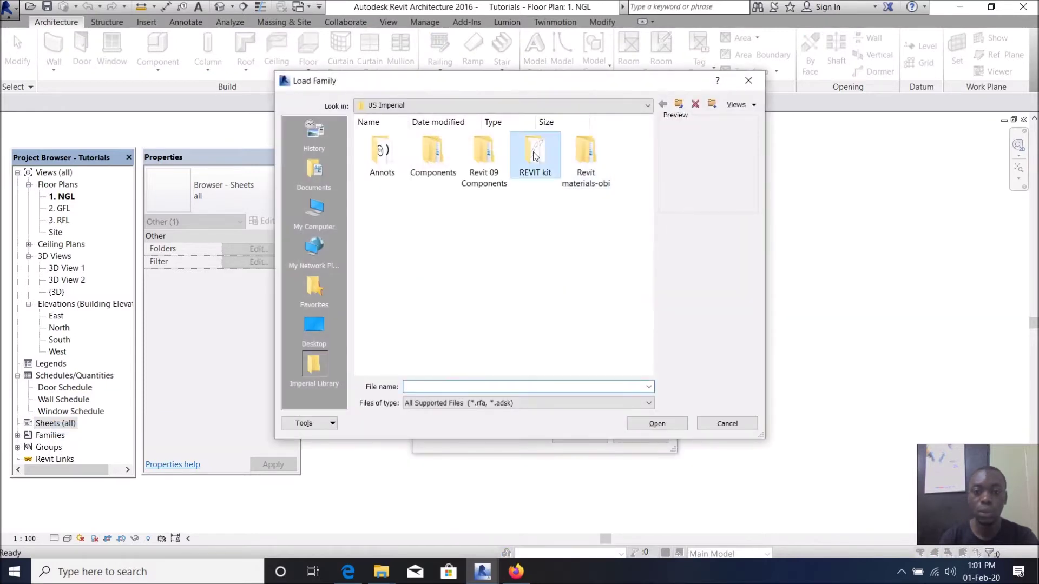
{"action": "double_click", "coordinate": [534, 154]}
{"action": "double_click", "coordinate": [476, 160]}
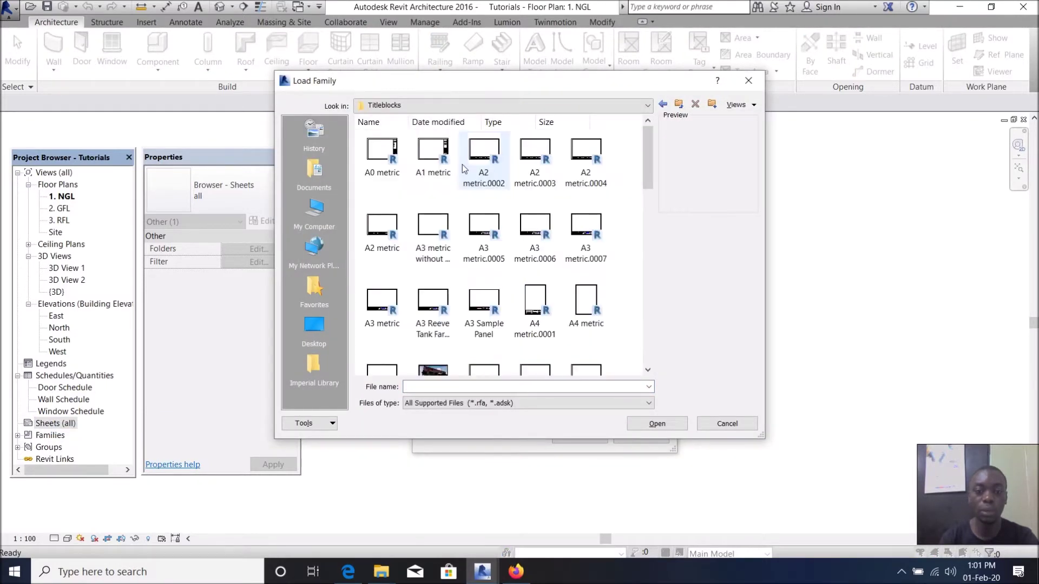
{"action": "scroll", "coordinate": [514, 247], "scroll_direction": "down", "scroll_amount": 5}
{"action": "scroll", "coordinate": [512, 242], "scroll_direction": "down", "scroll_amount": 3}
{"action": "left_click", "coordinate": [481, 206]}
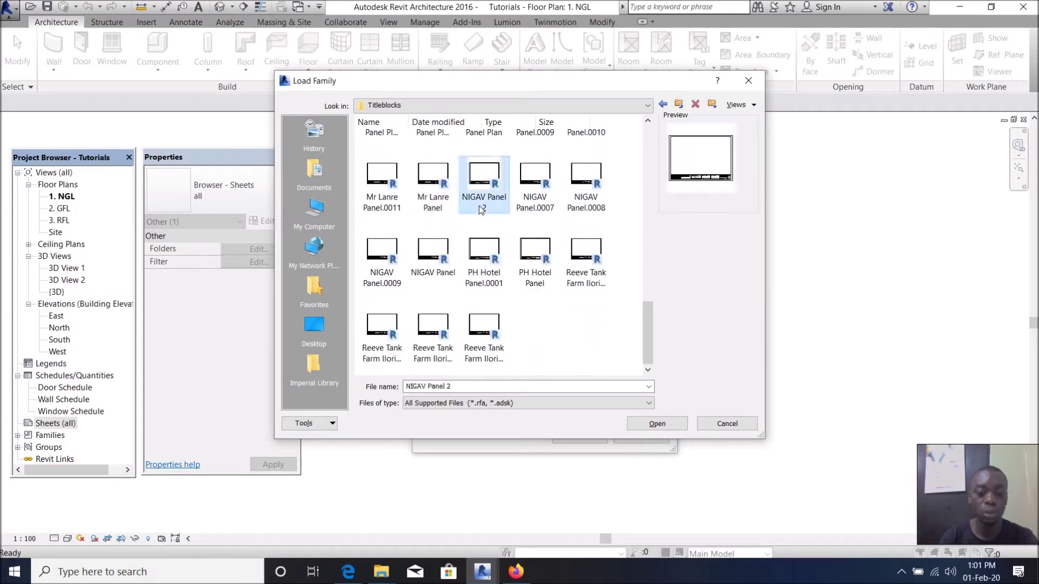
{"action": "key", "text": "Home"}
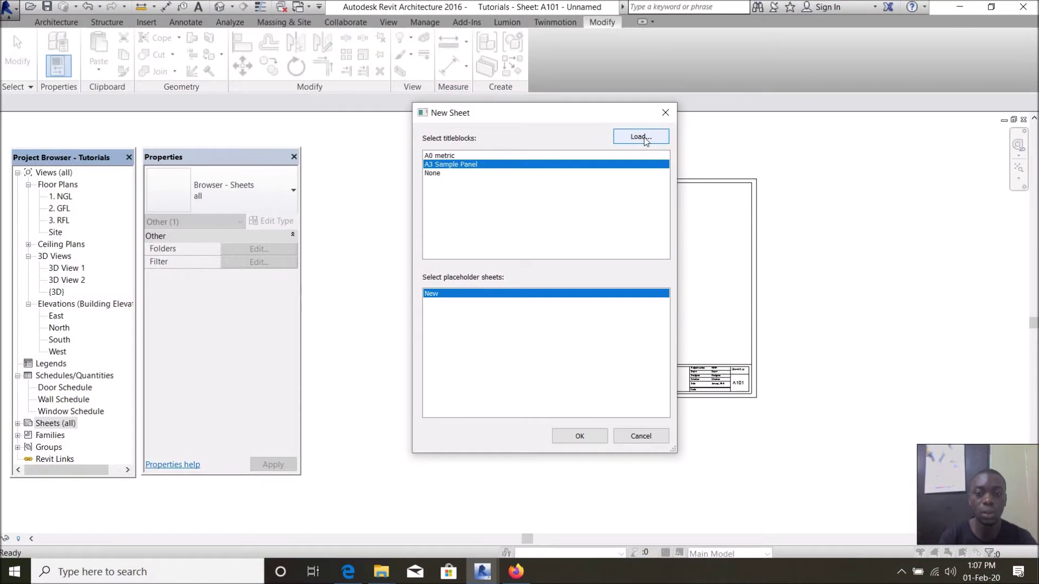
- Load the A3 Sample Panel title block from REVIT kit > Titleblocks and create sheet A102 with it
{"action": "left_click", "coordinate": [641, 138]}
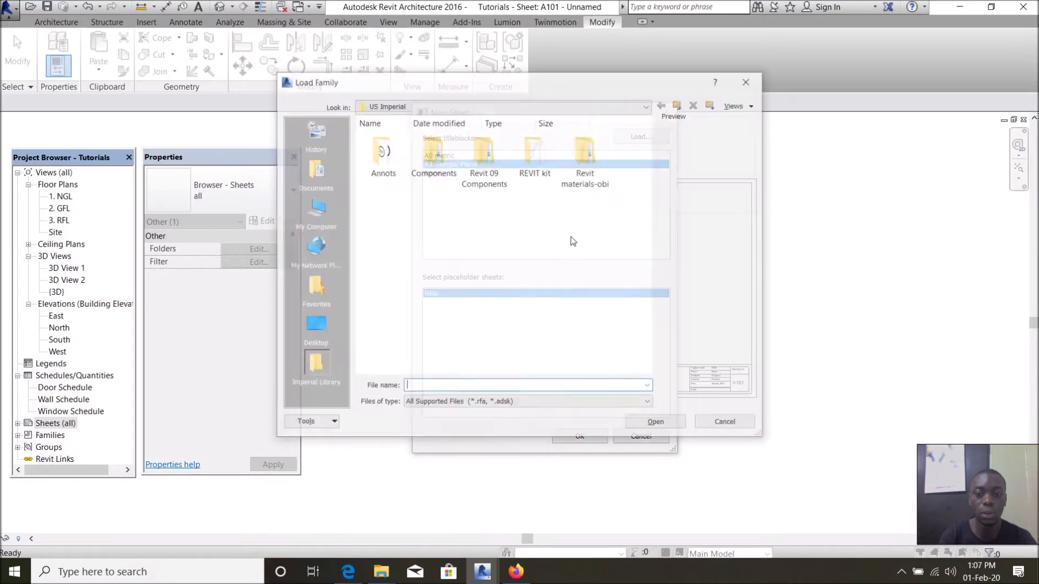
{"action": "double_click", "coordinate": [538, 158]}
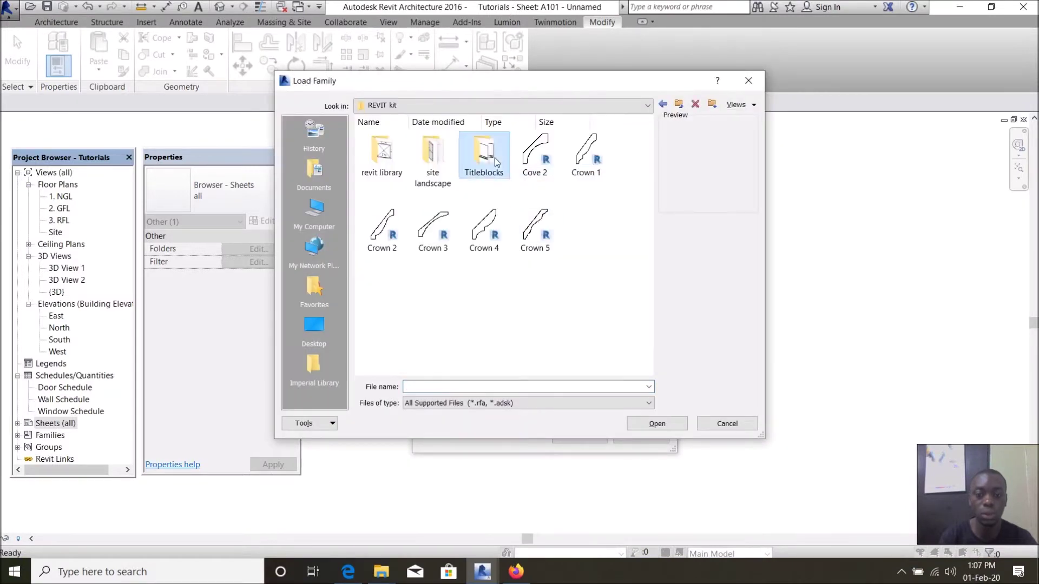
{"action": "double_click", "coordinate": [485, 154]}
{"action": "double_click", "coordinate": [535, 302]}
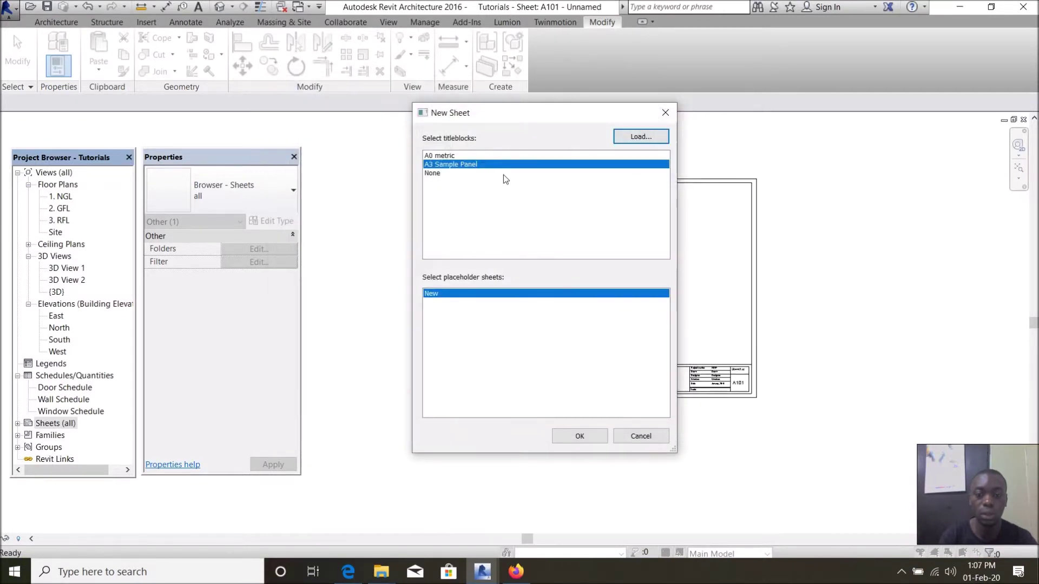
{"action": "left_click", "coordinate": [590, 437]}
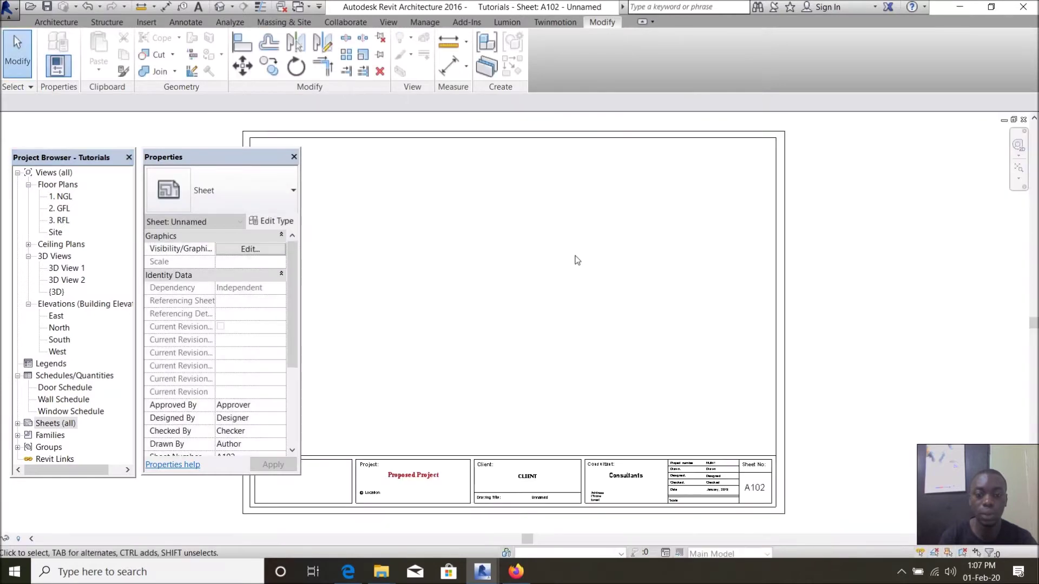
- Expand Sheets (all) in the Project Browser and open sheet A101
{"action": "scroll", "coordinate": [600, 289], "scroll_direction": "down", "scroll_amount": 2}
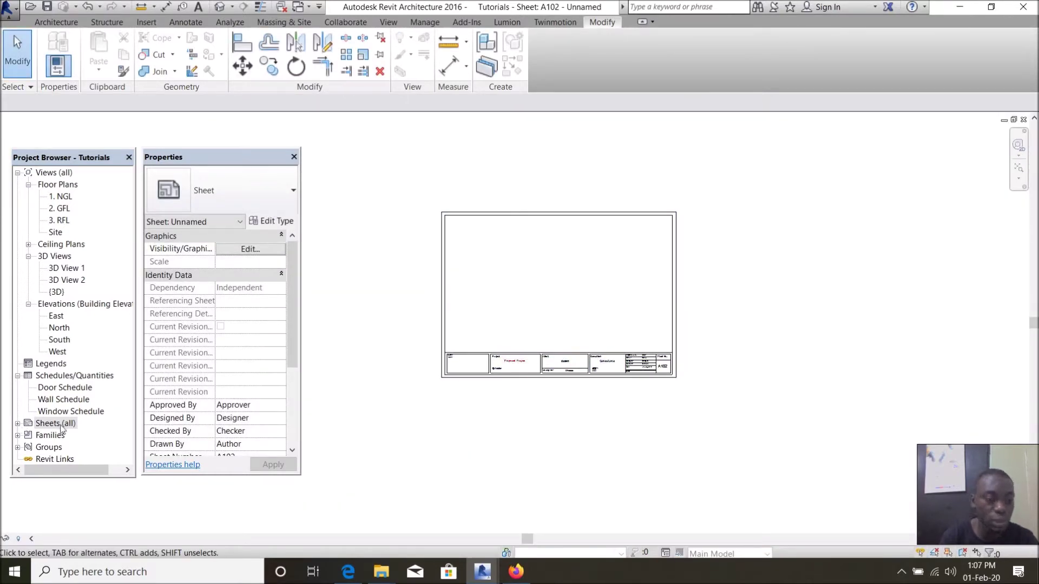
{"action": "left_click", "coordinate": [22, 425]}
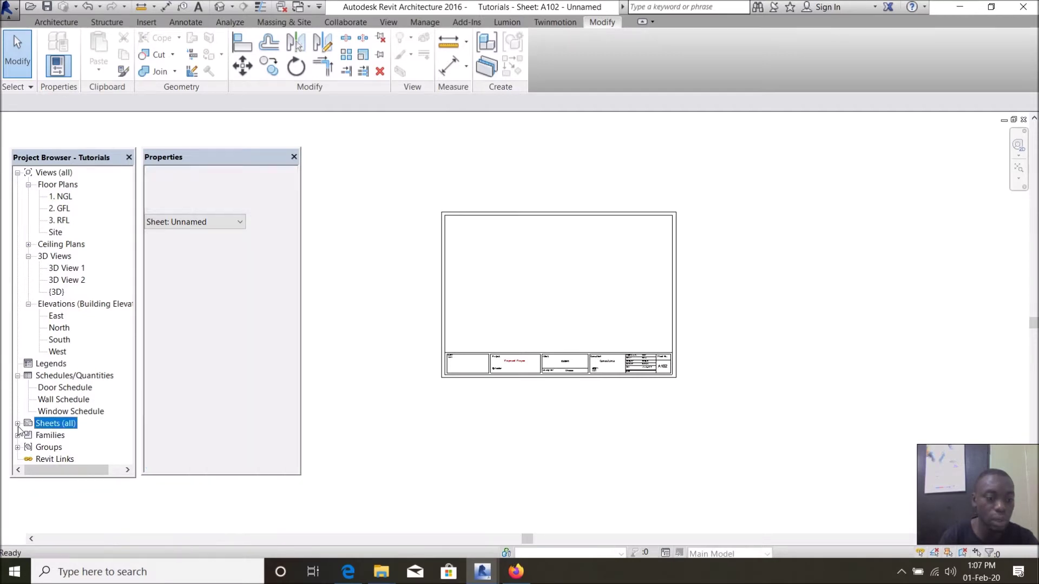
{"action": "left_click", "coordinate": [17, 423]}
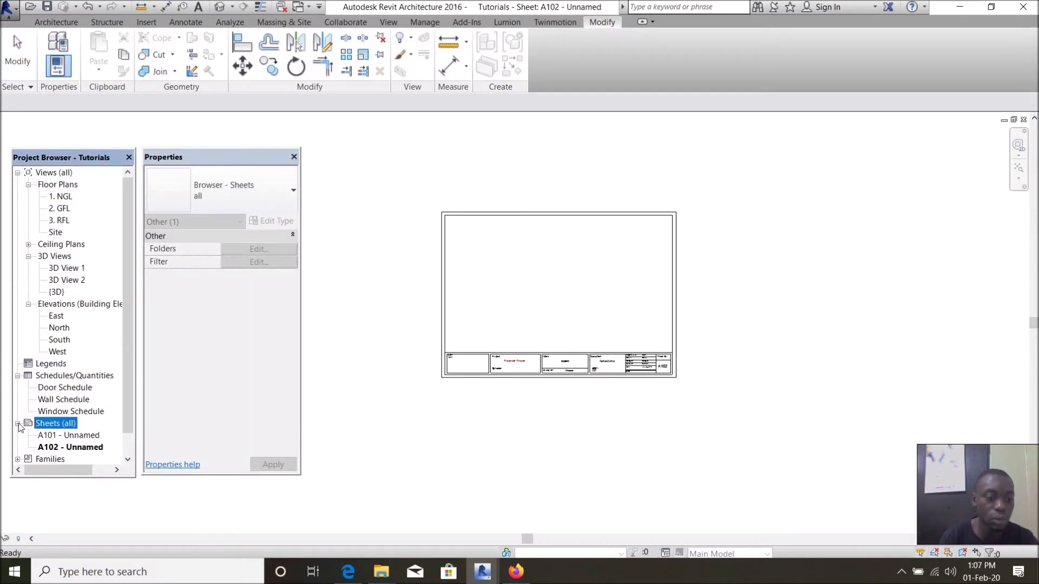
{"action": "left_click", "coordinate": [62, 447]}
{"action": "double_click", "coordinate": [74, 435]}
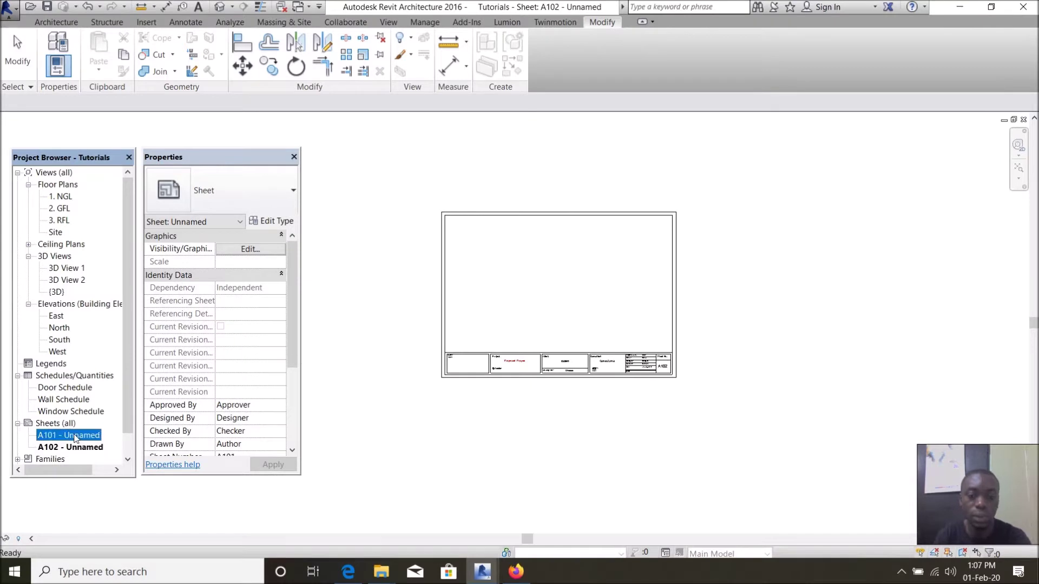
- Delete the extra sheet A102 and return to the A101 sheet view
{"action": "left_click", "coordinate": [80, 448]}
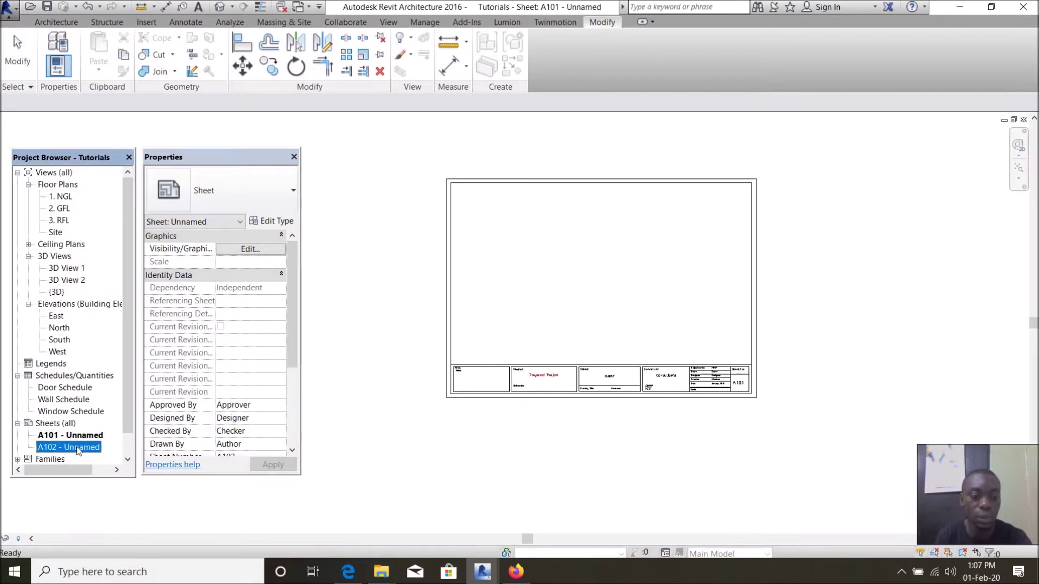
{"action": "key", "text": "Delete"}
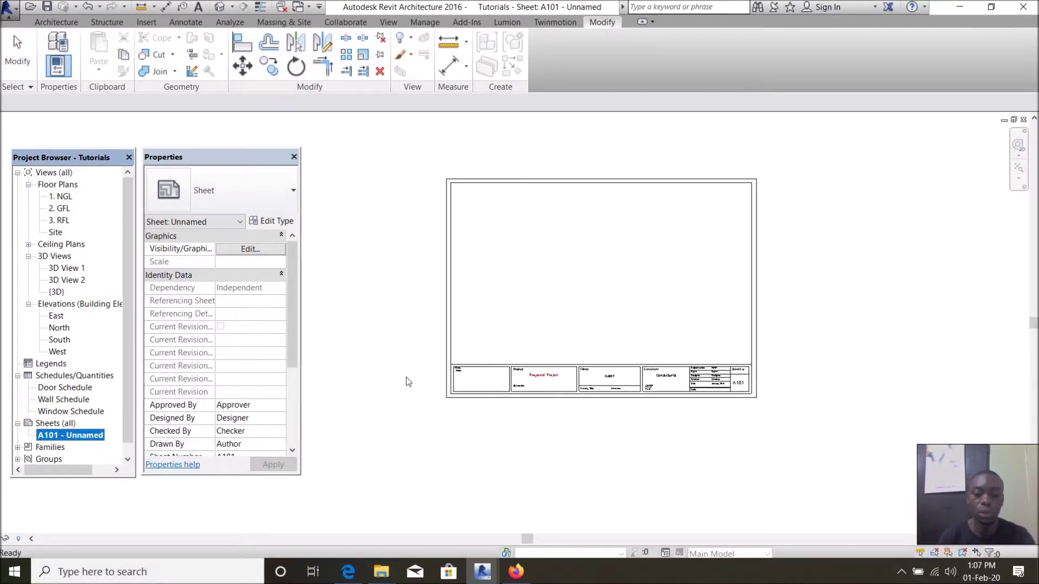
{"action": "scroll", "coordinate": [598, 361], "scroll_direction": "up", "scroll_amount": 3}
{"action": "scroll", "coordinate": [605, 361], "scroll_direction": "down", "scroll_amount": 3}
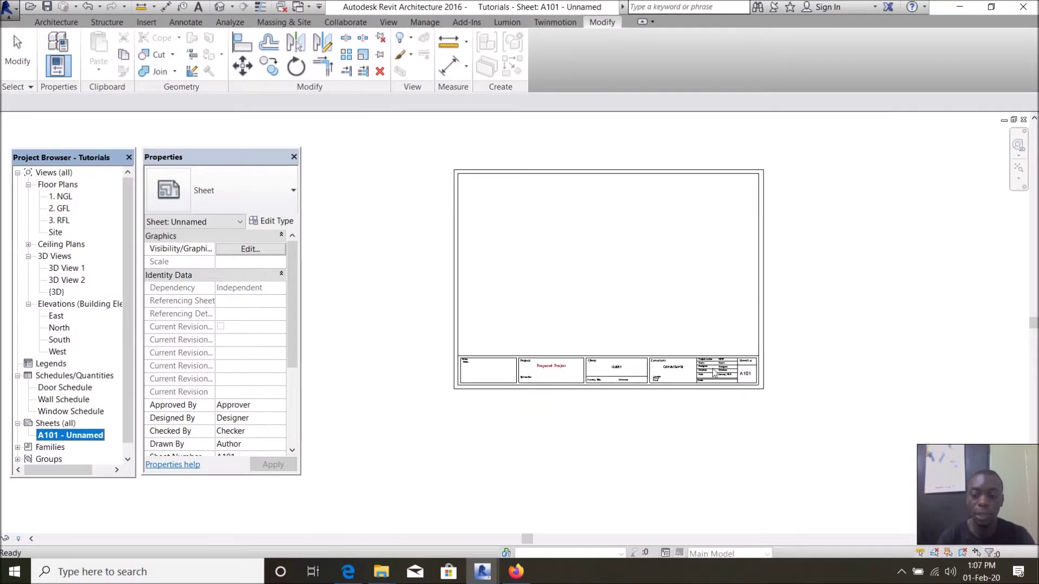
{"action": "scroll", "coordinate": [690, 321], "scroll_direction": "up", "scroll_amount": 1}
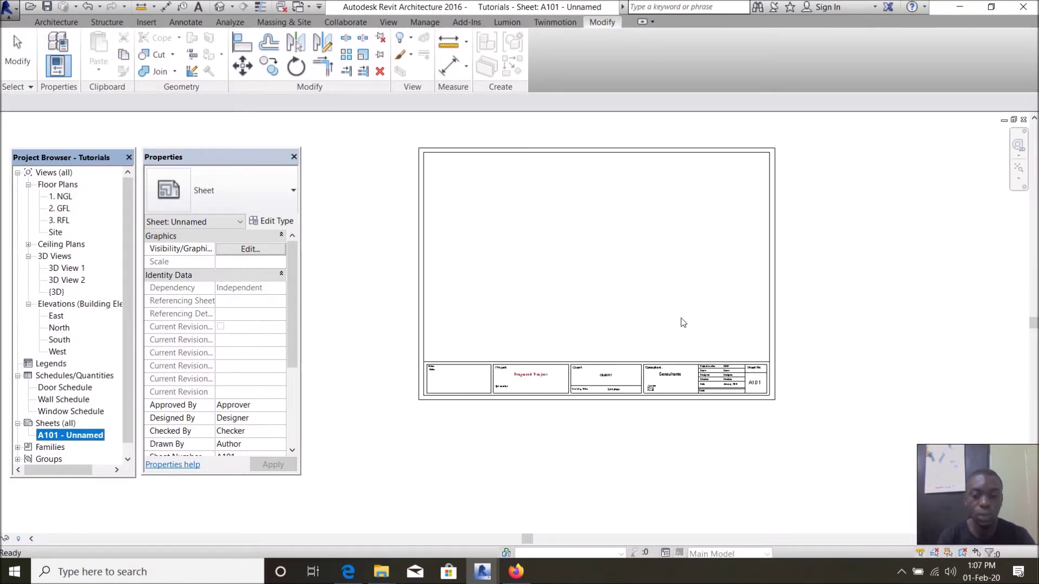
{"action": "scroll", "coordinate": [582, 378], "scroll_direction": "up", "scroll_amount": 2}
{"action": "scroll", "coordinate": [572, 401], "scroll_direction": "down", "scroll_amount": 1}
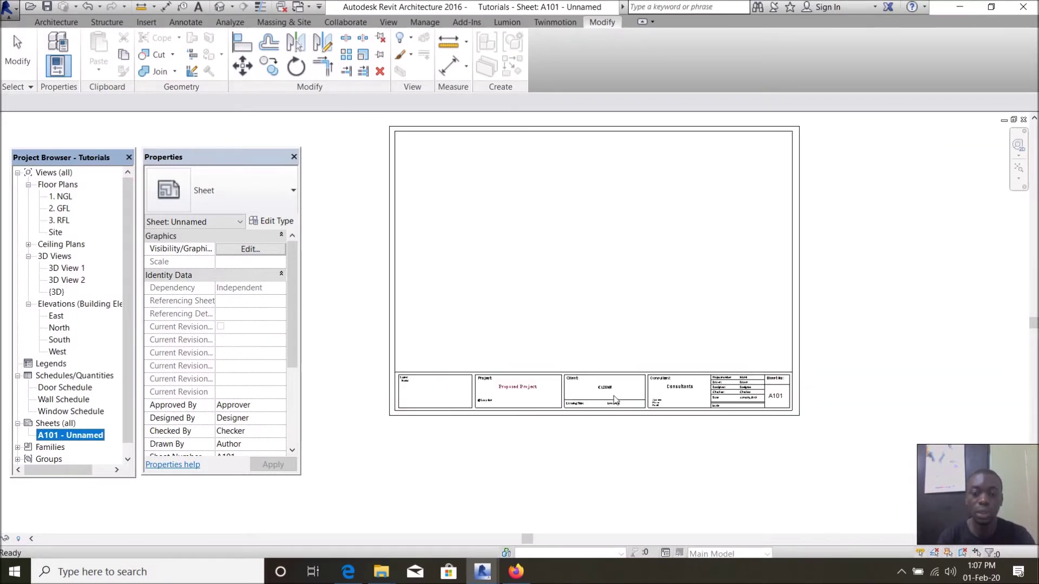
{"action": "scroll", "coordinate": [609, 411], "scroll_direction": "up", "scroll_amount": 1}
{"action": "scroll", "coordinate": [609, 416], "scroll_direction": "down", "scroll_amount": 1}
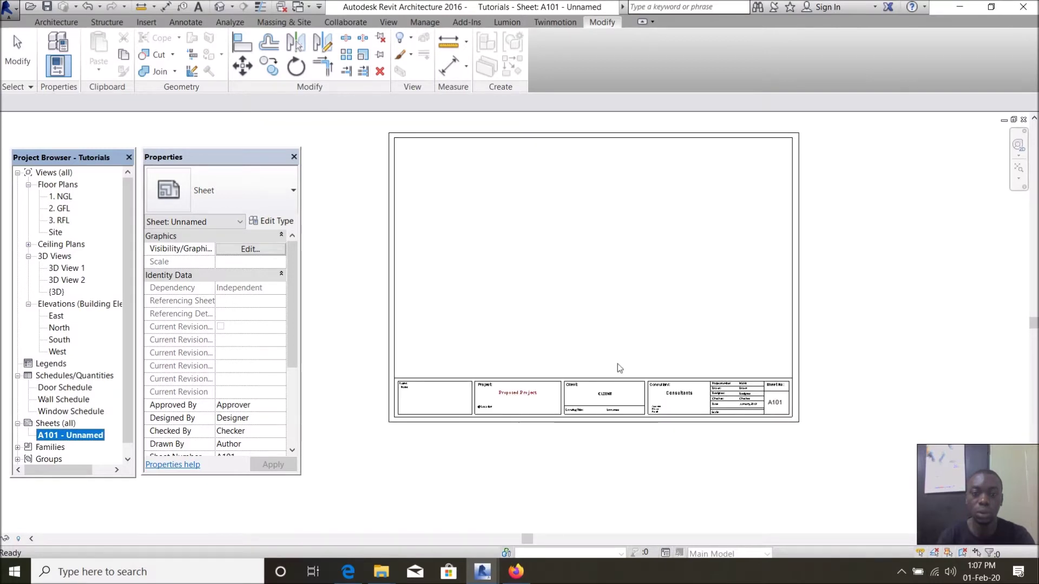
{"action": "scroll", "coordinate": [621, 368], "scroll_direction": "up", "scroll_amount": 1}
{"action": "scroll", "coordinate": [597, 416], "scroll_direction": "down", "scroll_amount": 1}
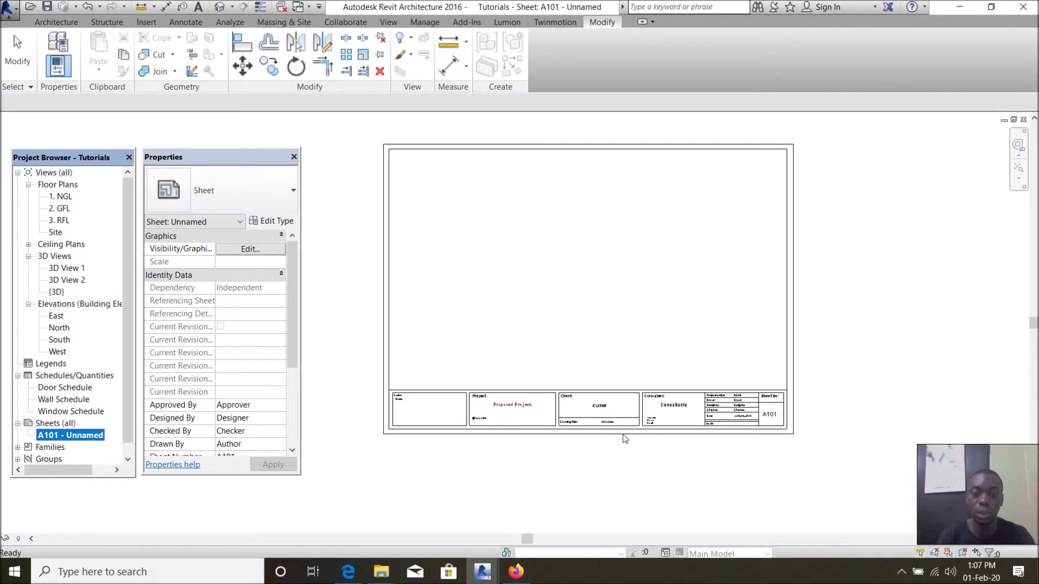
{"action": "scroll", "coordinate": [625, 439], "scroll_direction": "up", "scroll_amount": 1}
{"action": "scroll", "coordinate": [606, 401], "scroll_direction": "up", "scroll_amount": 1}
{"action": "scroll", "coordinate": [595, 370], "scroll_direction": "down", "scroll_amount": 1}
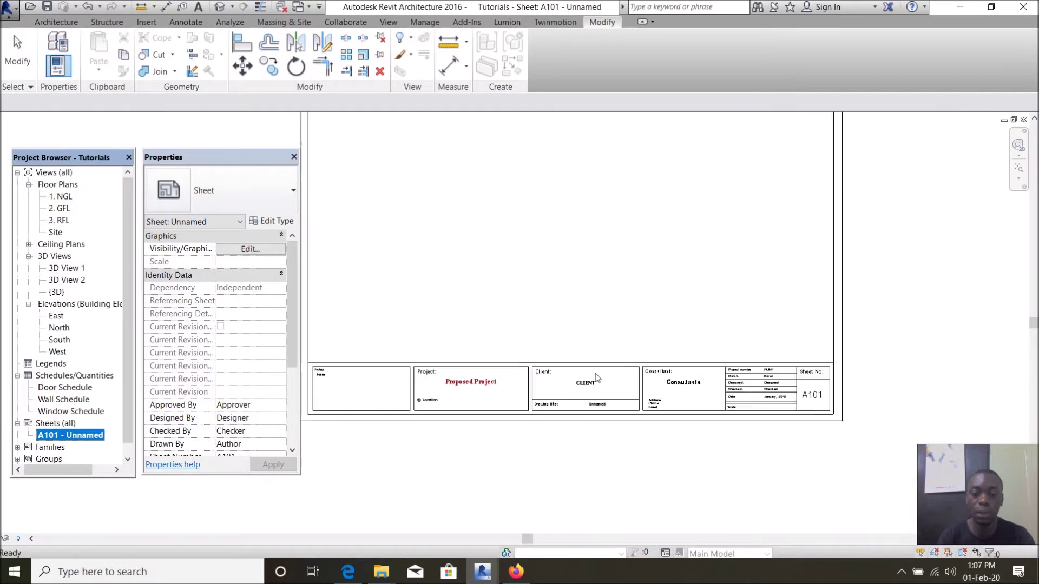
{"action": "scroll", "coordinate": [569, 398], "scroll_direction": "down", "scroll_amount": 1}
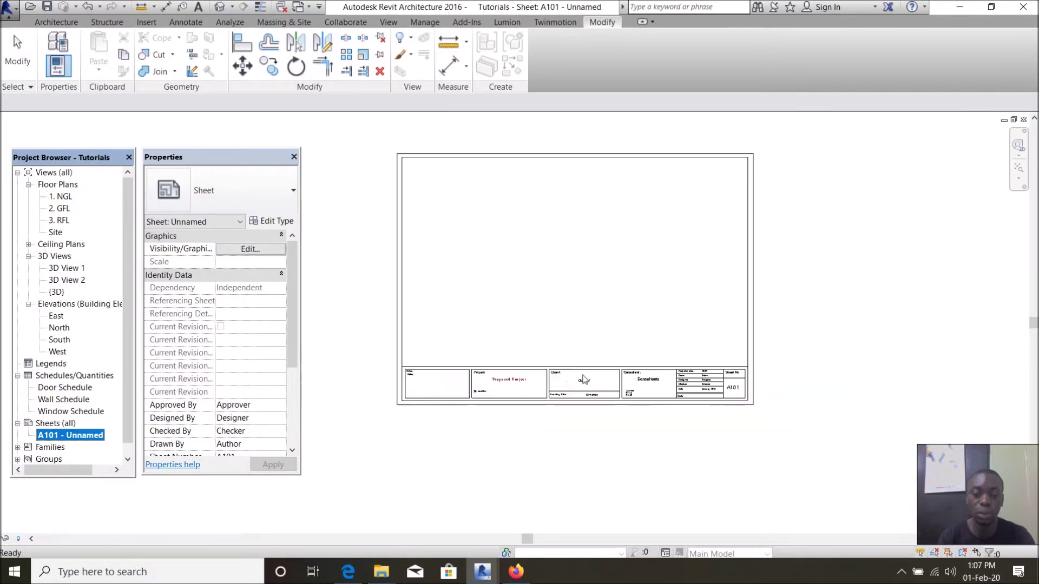
{"action": "left_click", "coordinate": [526, 323]}
- Open the sheet's A3 Sample Panel title block family for editing
{"action": "left_click", "coordinate": [548, 366]}
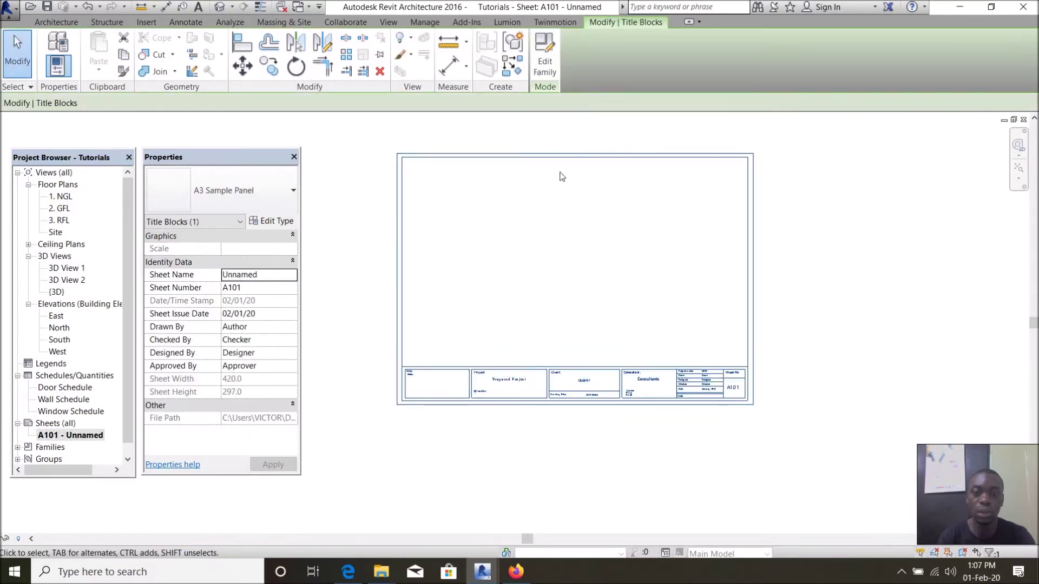
{"action": "left_click", "coordinate": [545, 57]}
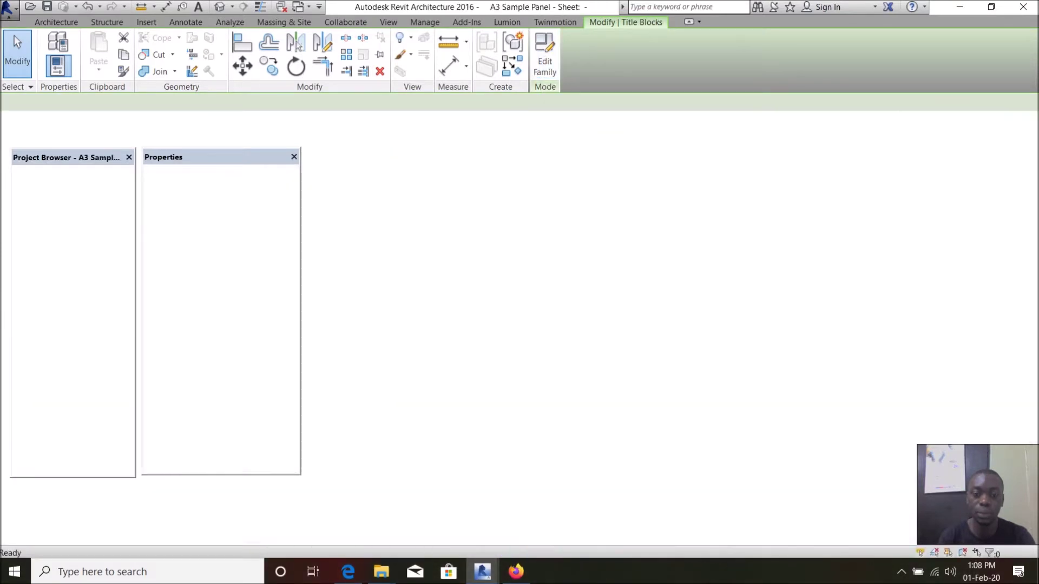
{"action": "scroll", "coordinate": [473, 425], "scroll_direction": "up", "scroll_amount": 6}
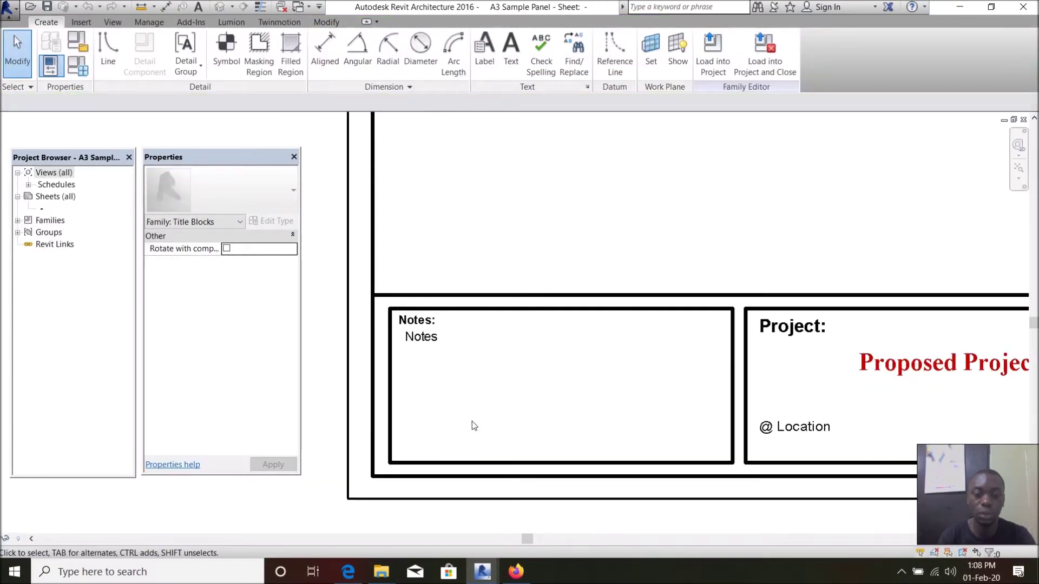
{"action": "scroll", "coordinate": [451, 220], "scroll_direction": "down", "scroll_amount": 5}
{"action": "scroll", "coordinate": [456, 352], "scroll_direction": "up", "scroll_amount": 5}
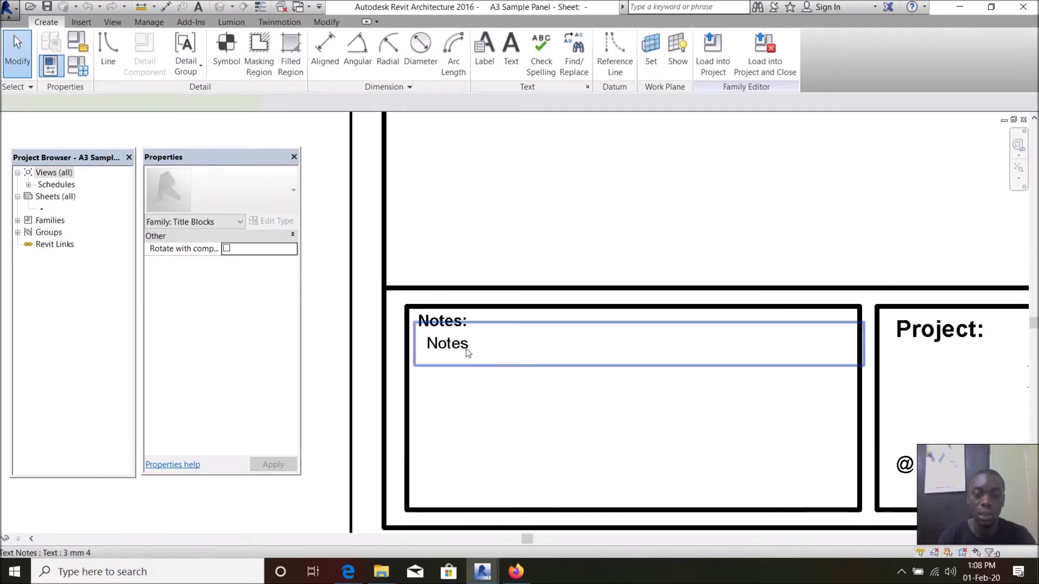
- Replace the Notes placeholder with 'All dimensions to be cross-checked by Architect.'
{"action": "double_click", "coordinate": [466, 348]}
{"action": "left_click_drag", "start_coordinate": [469, 346], "coordinate": [369, 351]}
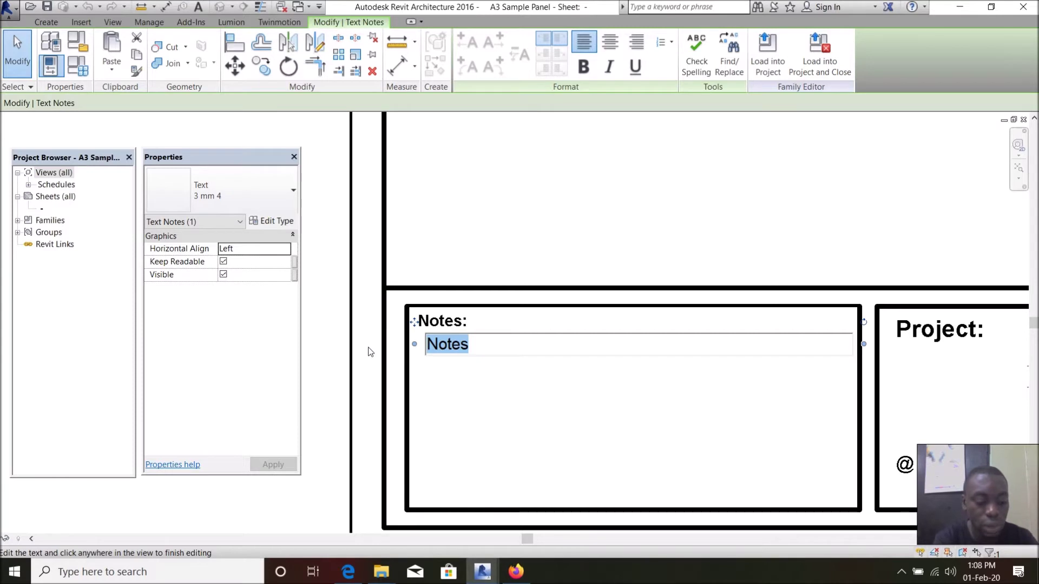
{"action": "type", "text": "All "}
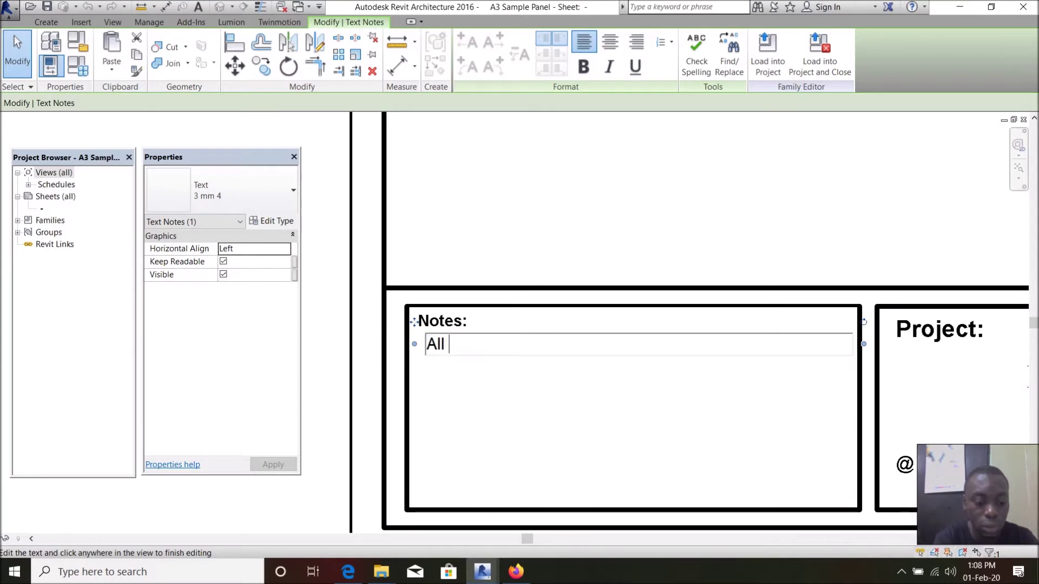
{"action": "type", "text": "dimension"}
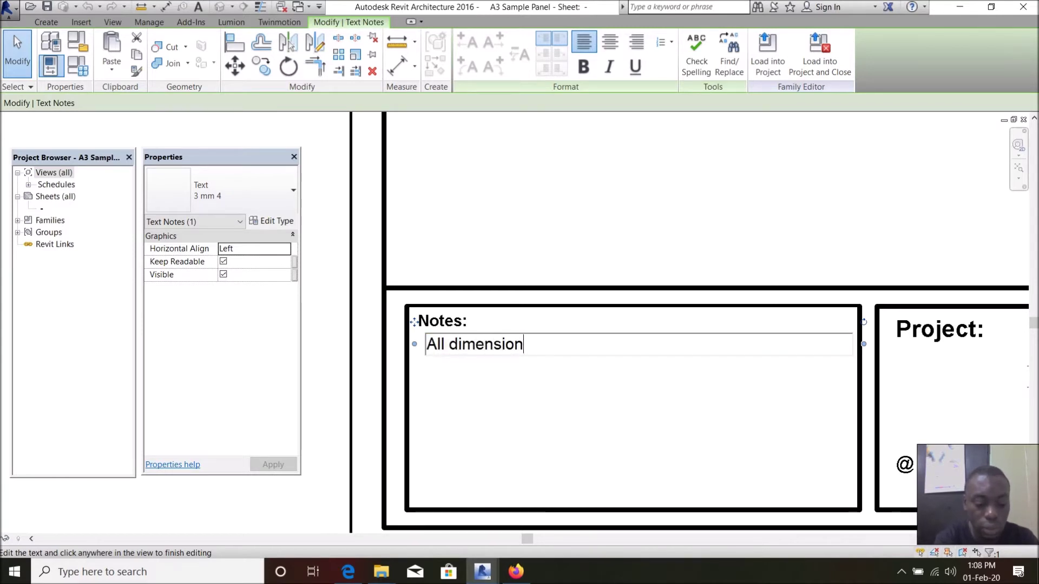
{"action": "type", "text": "s to be"}
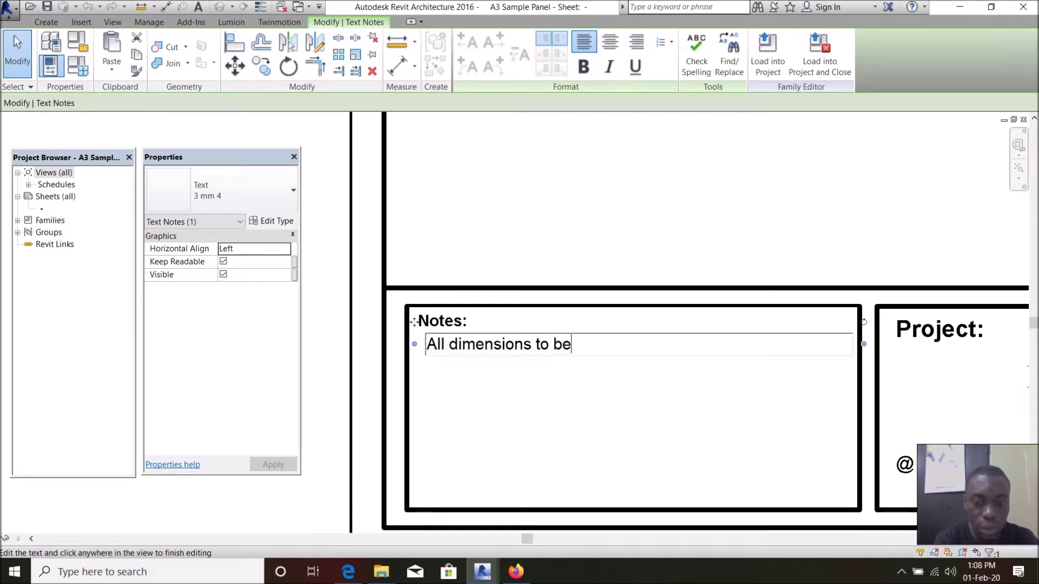
{"action": "type", "text": " cross"}
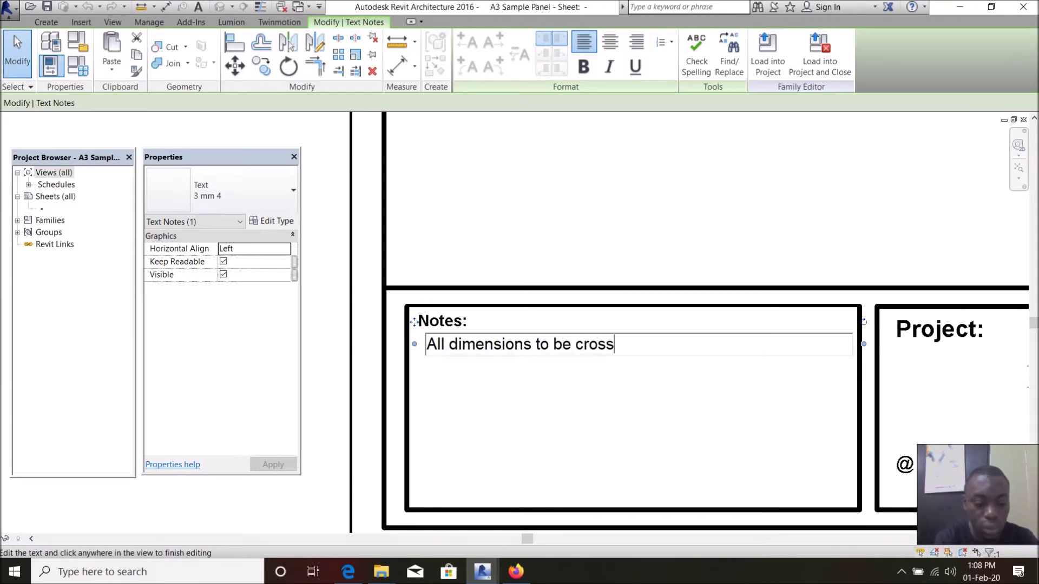
{"action": "type", "text": "-che"}
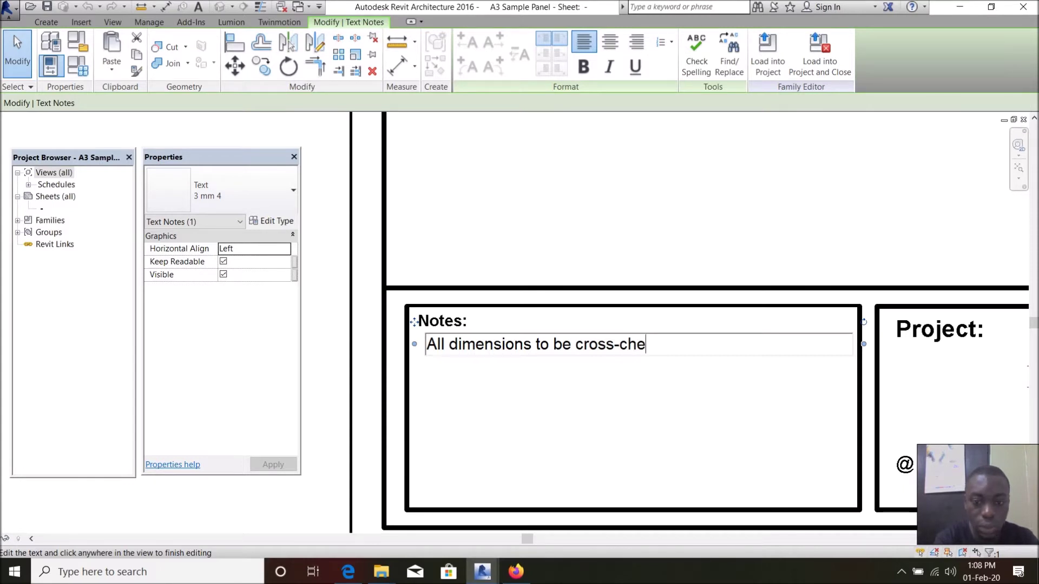
{"action": "type", "text": "cked "}
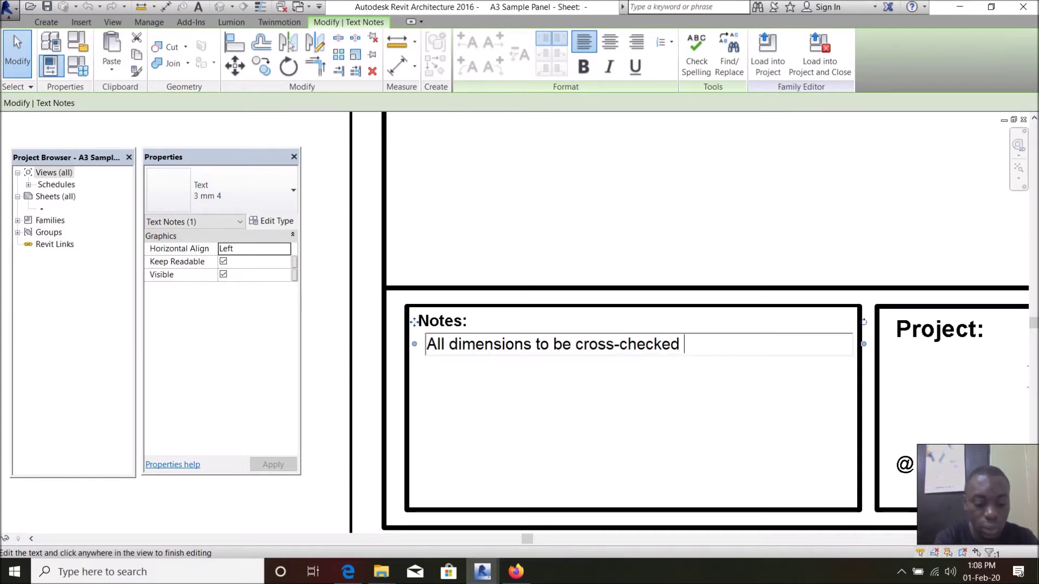
{"action": "type", "text": "by A"}
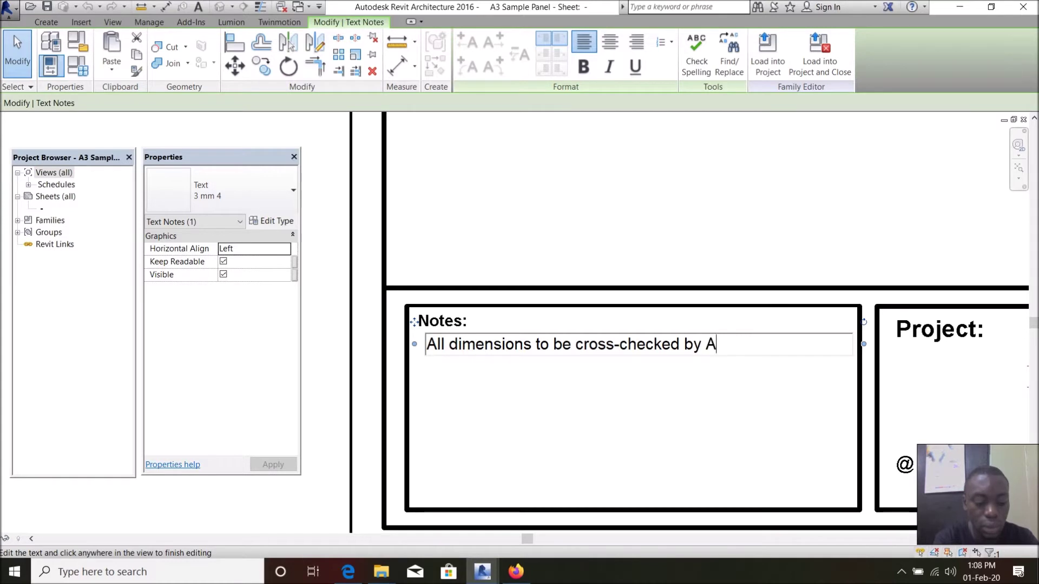
{"action": "type", "text": "rcj"}
{"action": "key", "text": "BackSpace"}
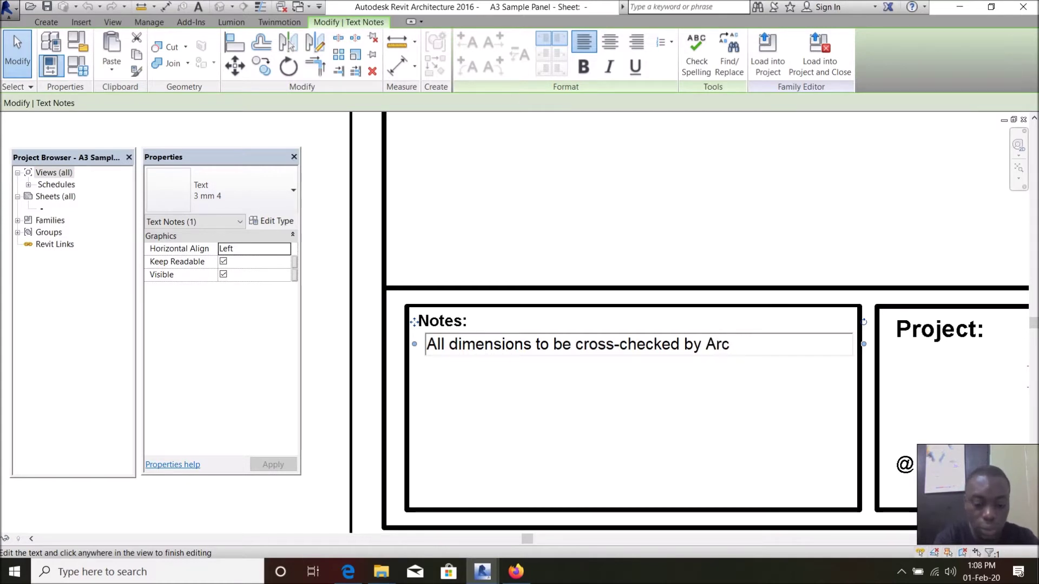
{"action": "type", "text": "hitect"}
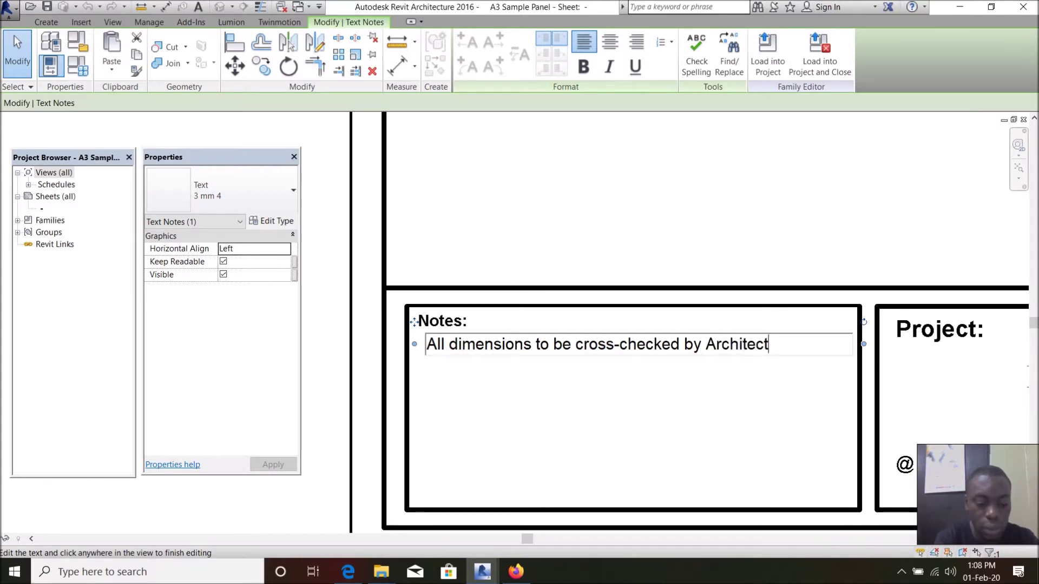
{"action": "type", "text": "."}
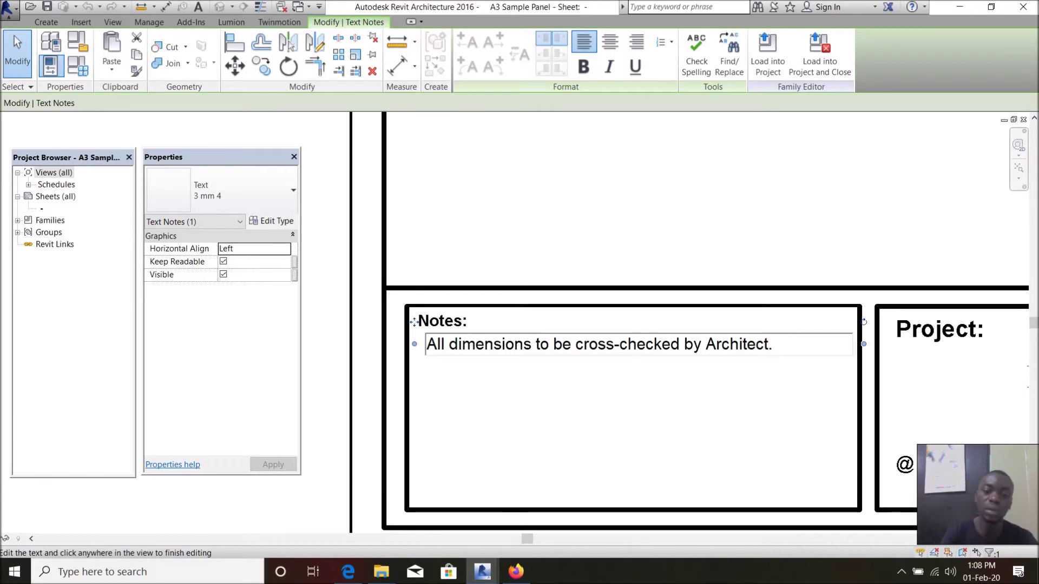
{"action": "scroll", "coordinate": [460, 254], "scroll_direction": "down", "scroll_amount": 2}
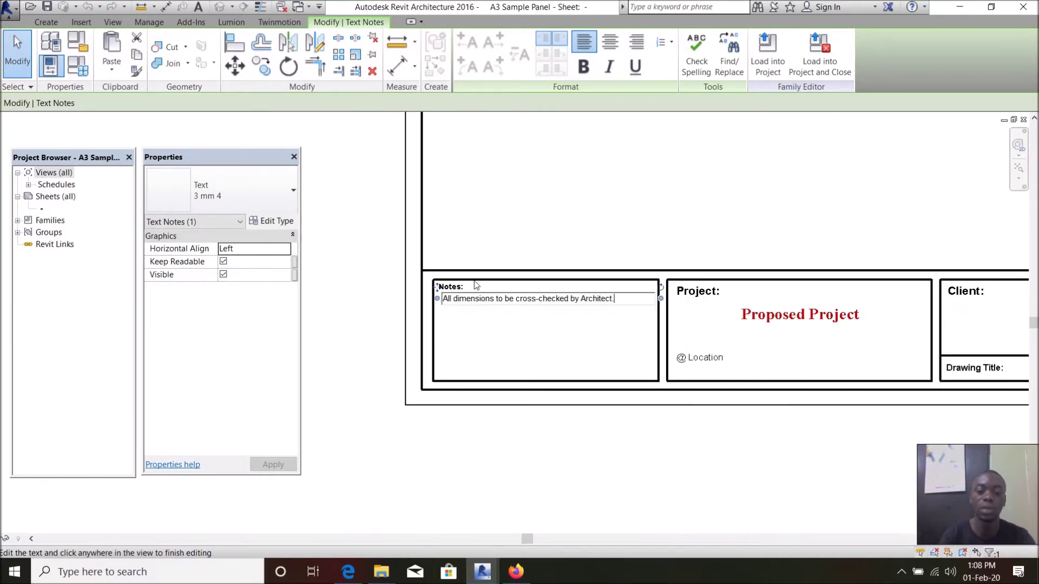
{"action": "left_click", "coordinate": [730, 230]}
{"action": "scroll", "coordinate": [893, 336], "scroll_direction": "up", "scroll_amount": 2}
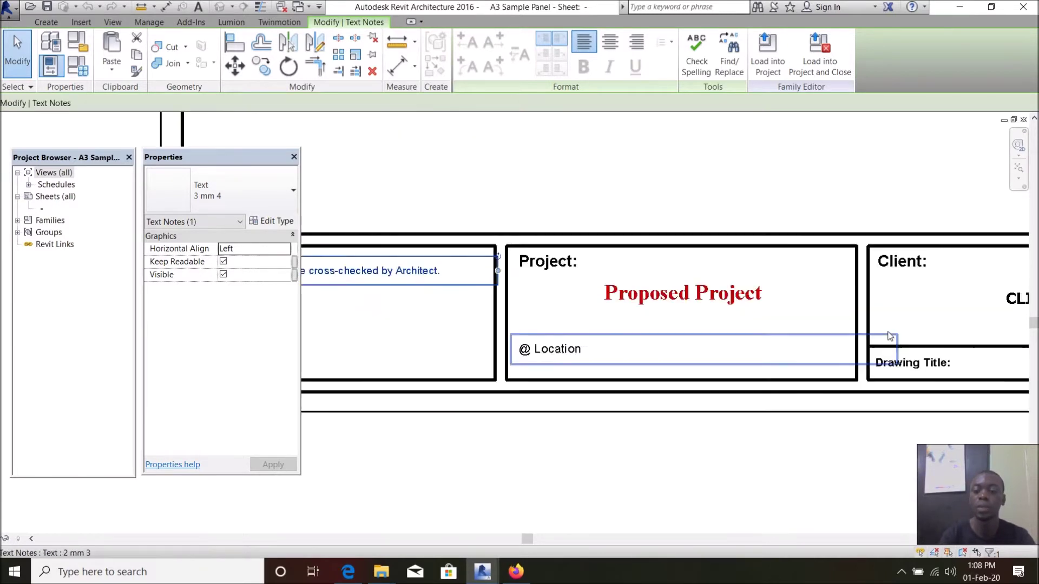
- Change the Proposed Project text note to 'Proposed Residential Development'
{"action": "double_click", "coordinate": [706, 296]}
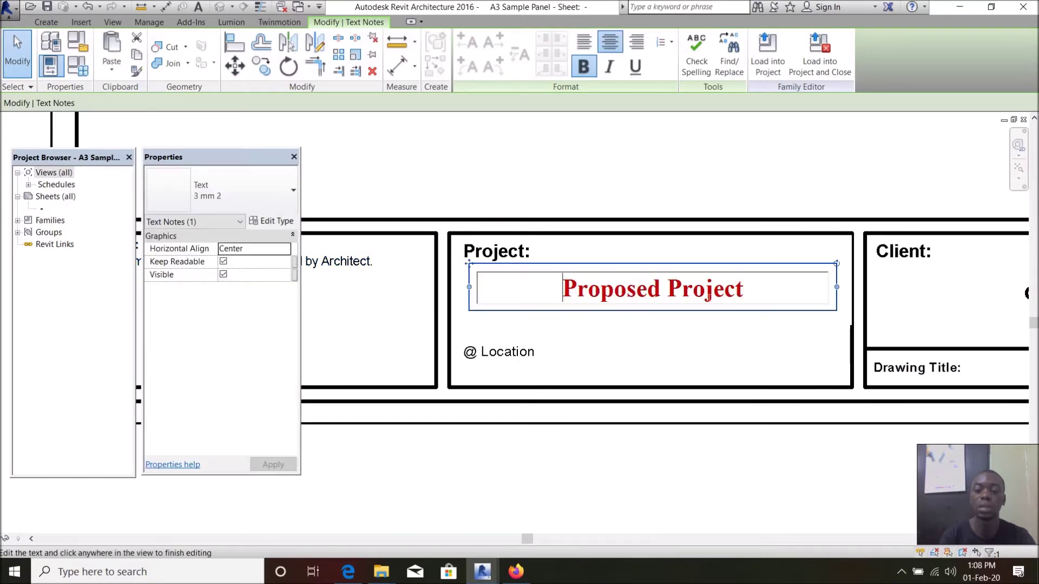
{"action": "key", "text": "ctrl+a"}
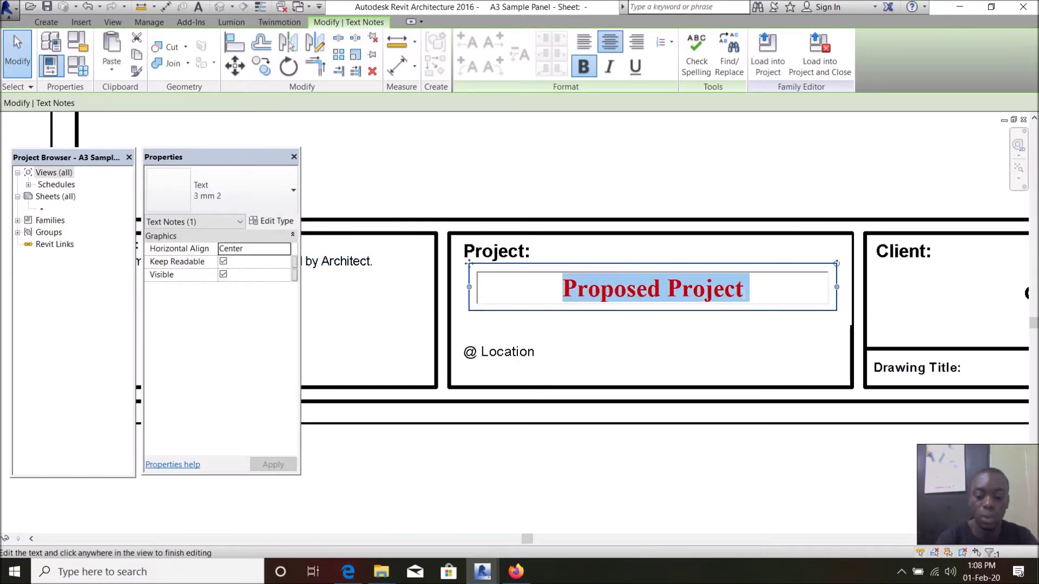
{"action": "type", "text": "Pro"}
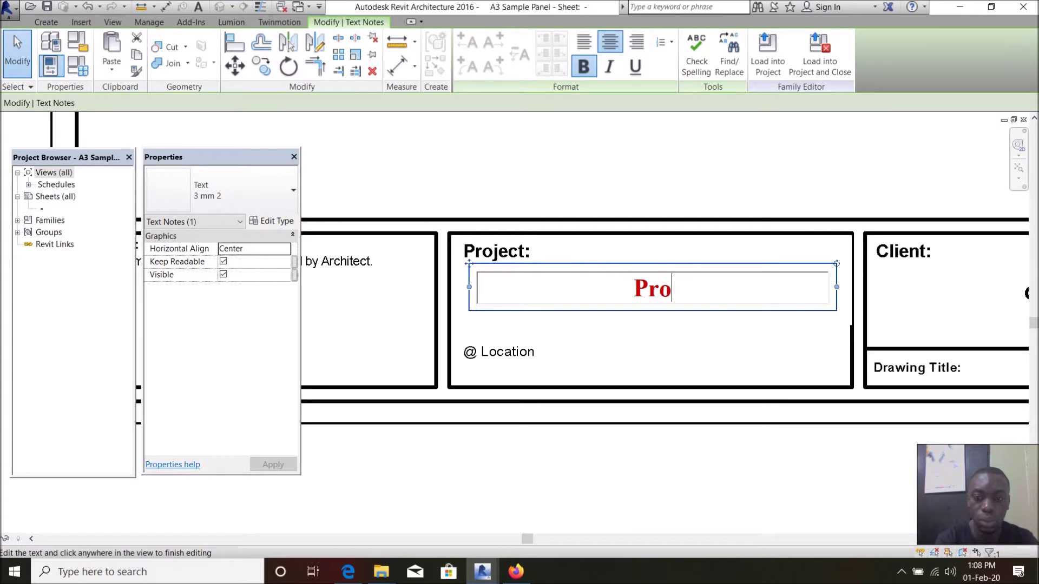
{"action": "type", "text": "posed "}
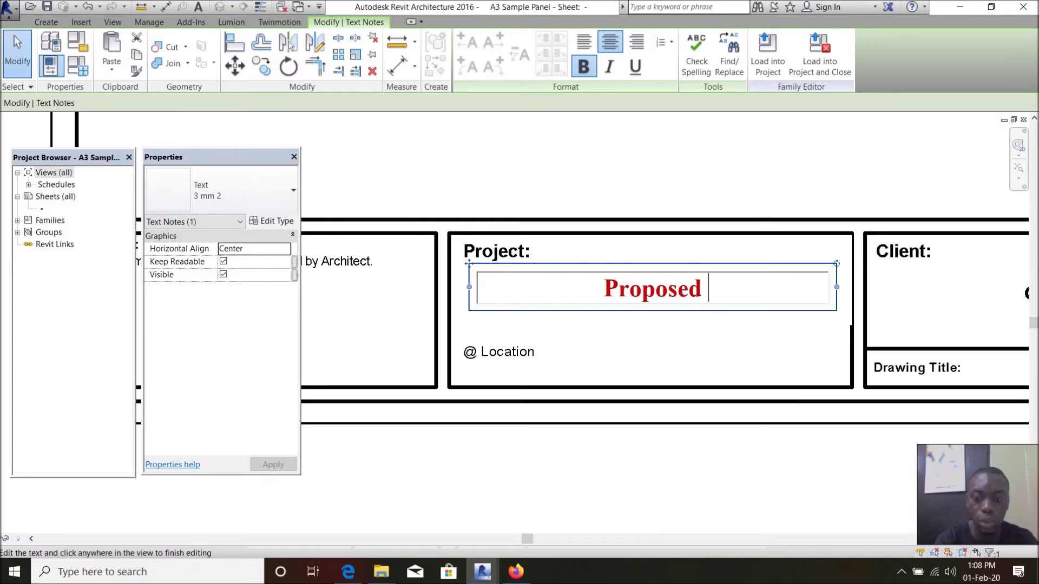
{"action": "type", "text": "Reside"}
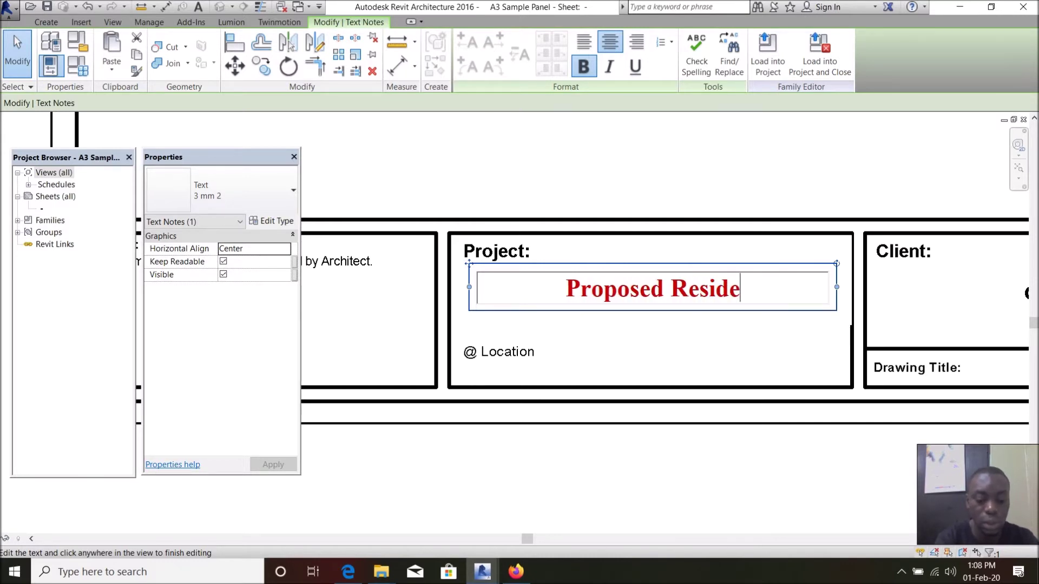
{"action": "type", "text": "ntial D"}
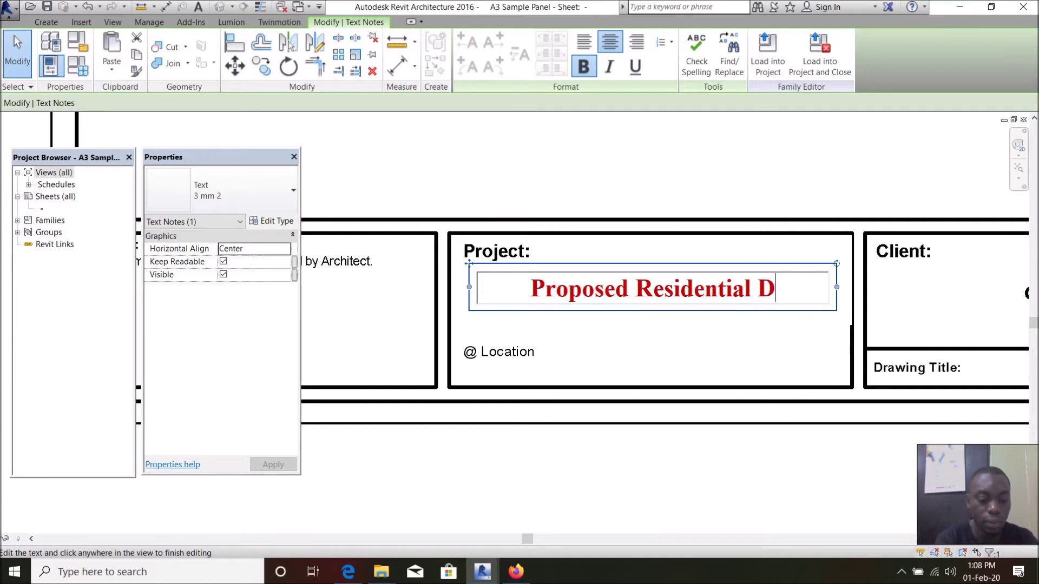
{"action": "type", "text": "evelo"}
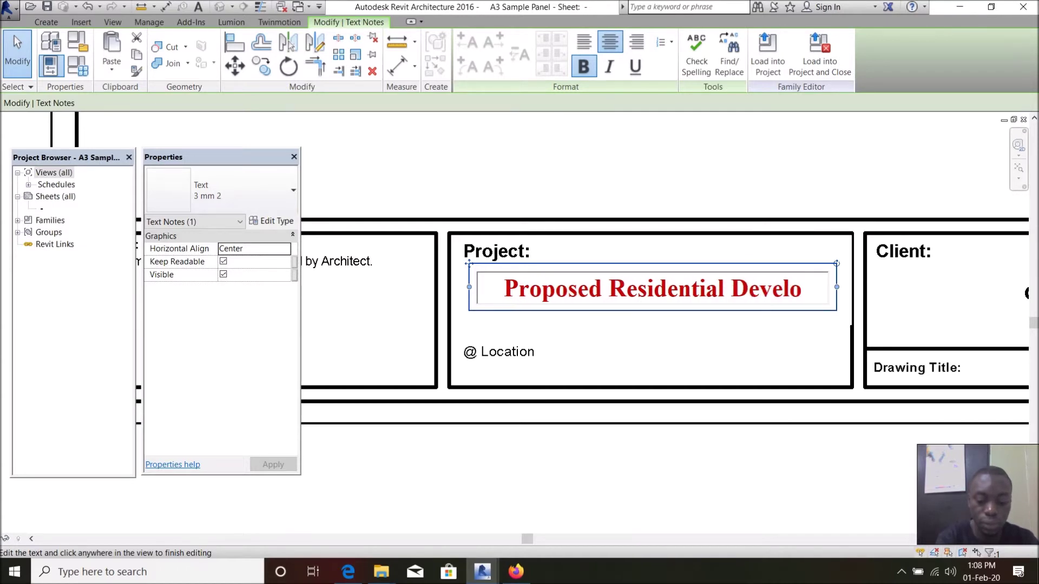
{"action": "type", "text": "pment"}
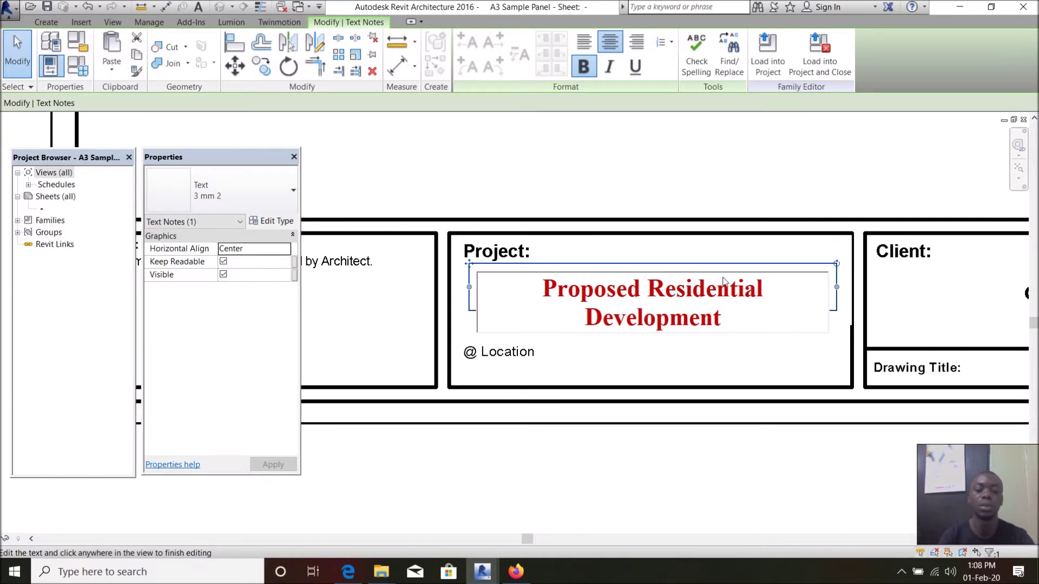
{"action": "key", "text": "ctrl+a"}
- Retype the project name in capitals as 'PROPOSED RESIDENTIAL DEVELOPMENT'
{"action": "scroll", "coordinate": [639, 180], "scroll_direction": "down", "scroll_amount": 2}
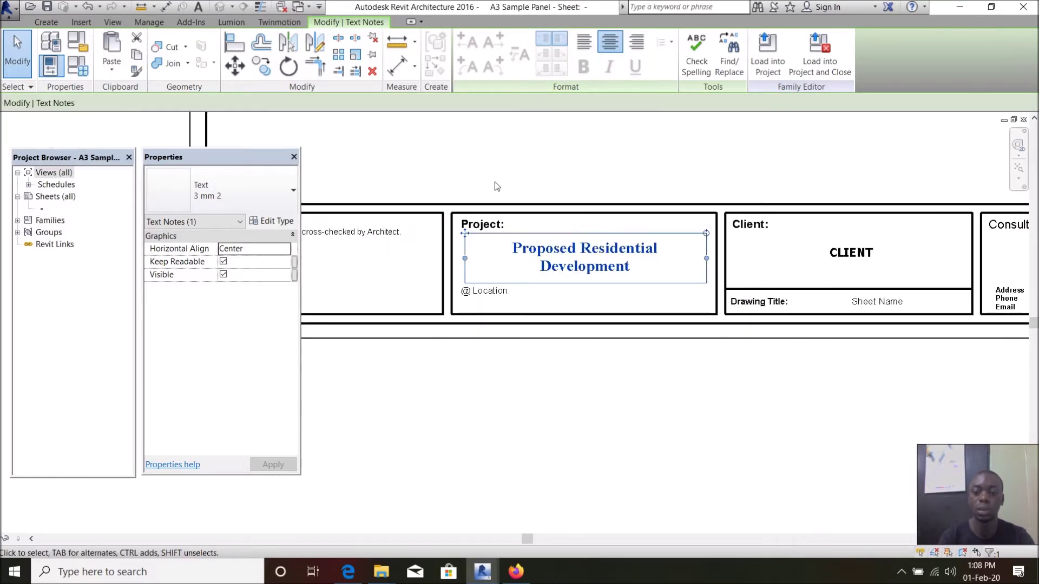
{"action": "key", "text": "ctrl+a"}
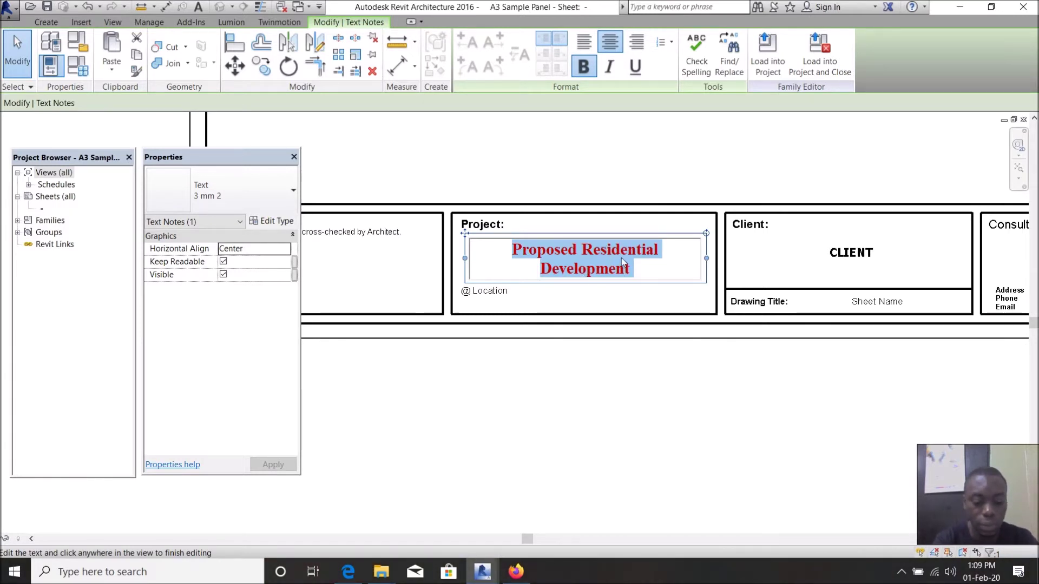
{"action": "type", "text": "PROPOSED"}
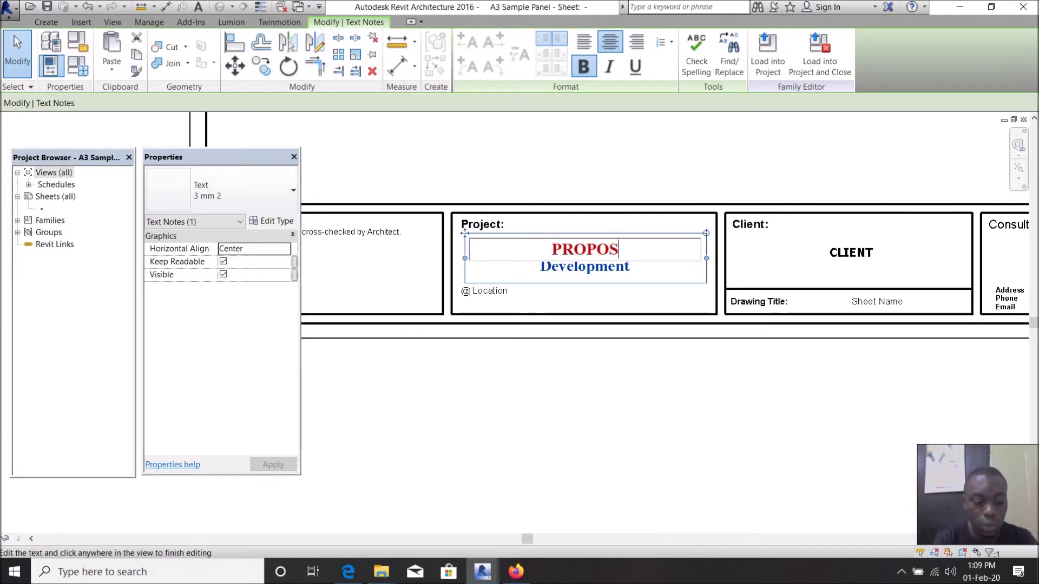
{"action": "key", "text": "BackSpace"}
{"action": "type", "text": "ED R"}
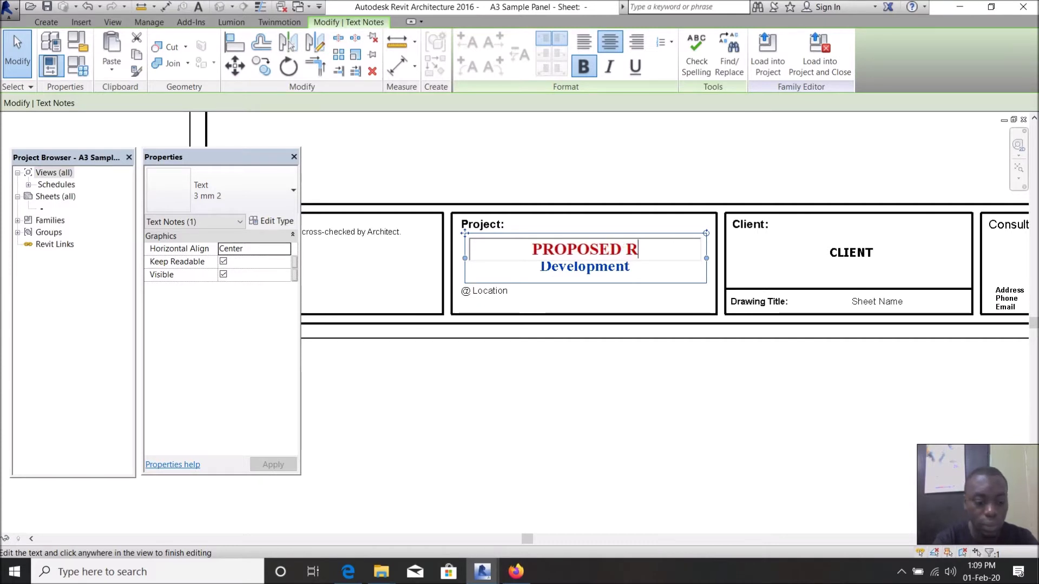
{"action": "type", "text": "ESIDENTI"}
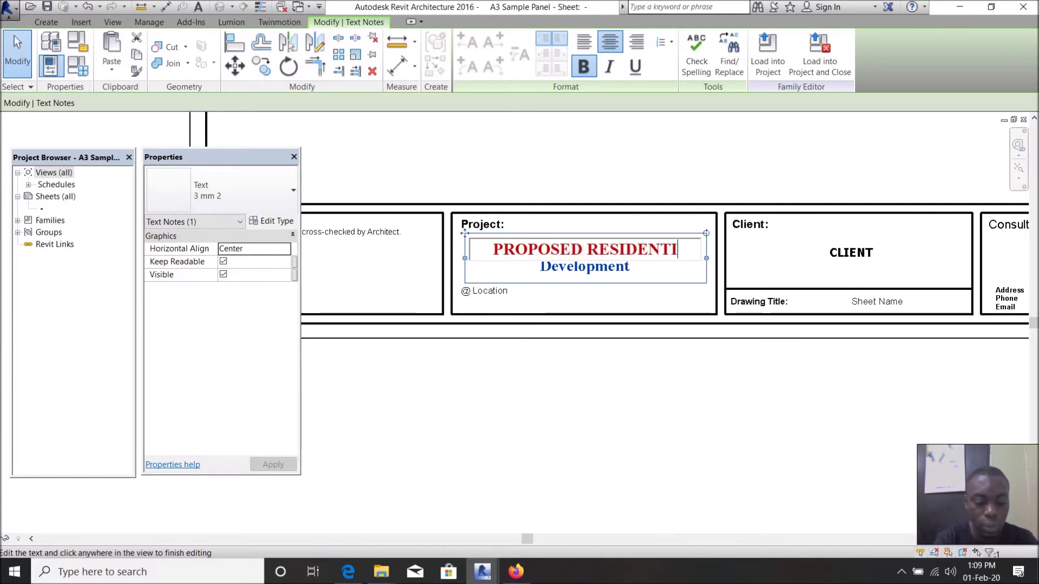
{"action": "type", "text": "AL DEVE"}
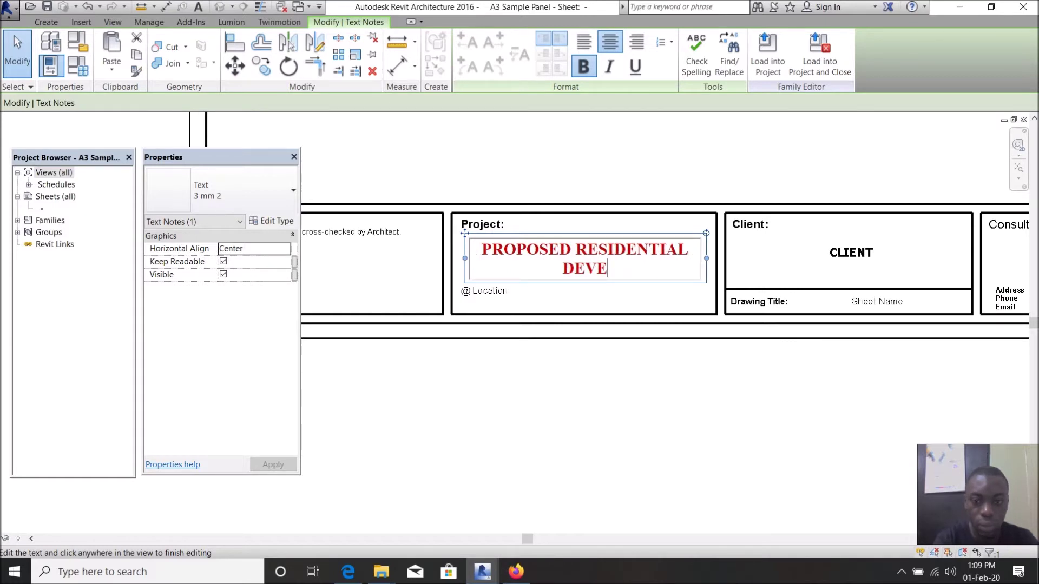
{"action": "type", "text": "LOPMENT"}
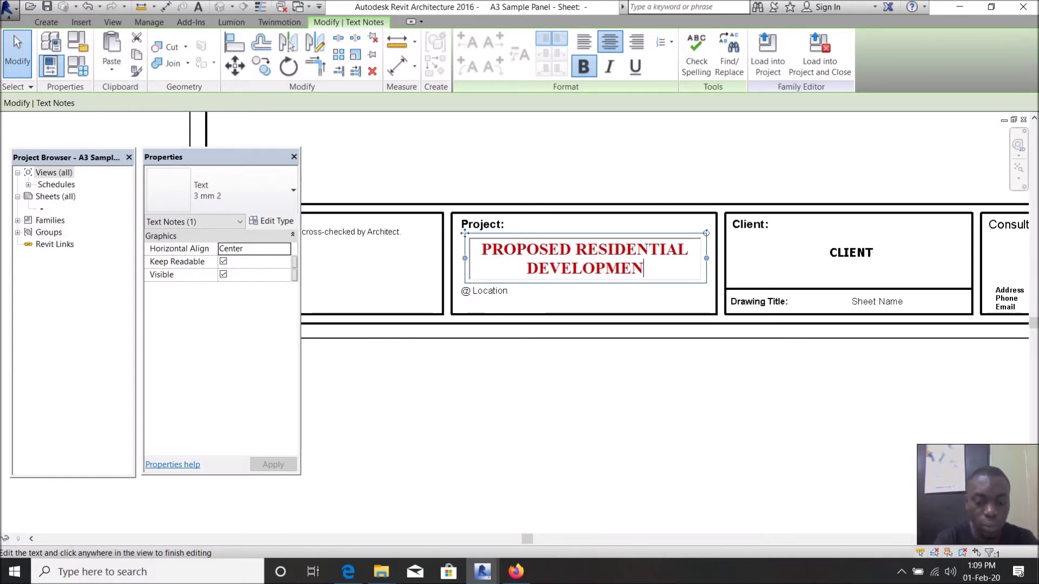
{"action": "key", "text": "ctrl+a"}
{"action": "left_click", "coordinate": [664, 145]}
{"action": "scroll", "coordinate": [663, 145], "scroll_direction": "down", "scroll_amount": 2}
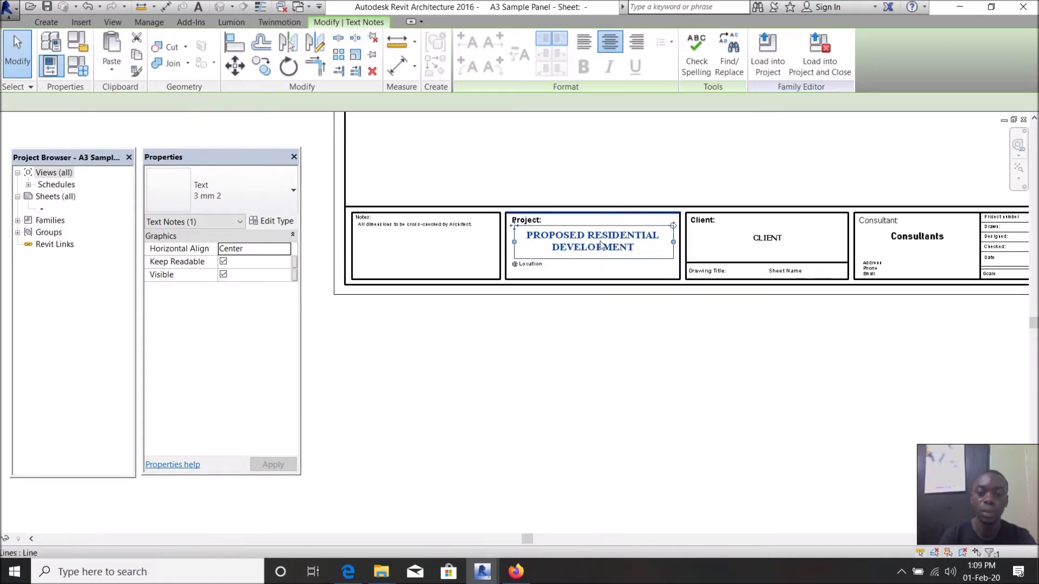
{"action": "scroll", "coordinate": [487, 216], "scroll_direction": "up", "scroll_amount": 4}
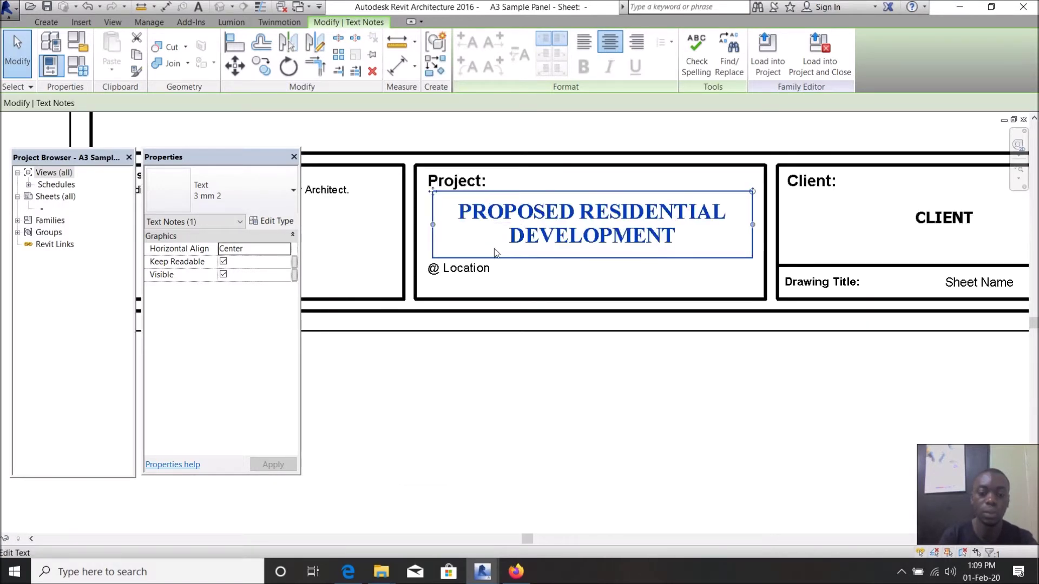
{"action": "double_click", "coordinate": [472, 274]}
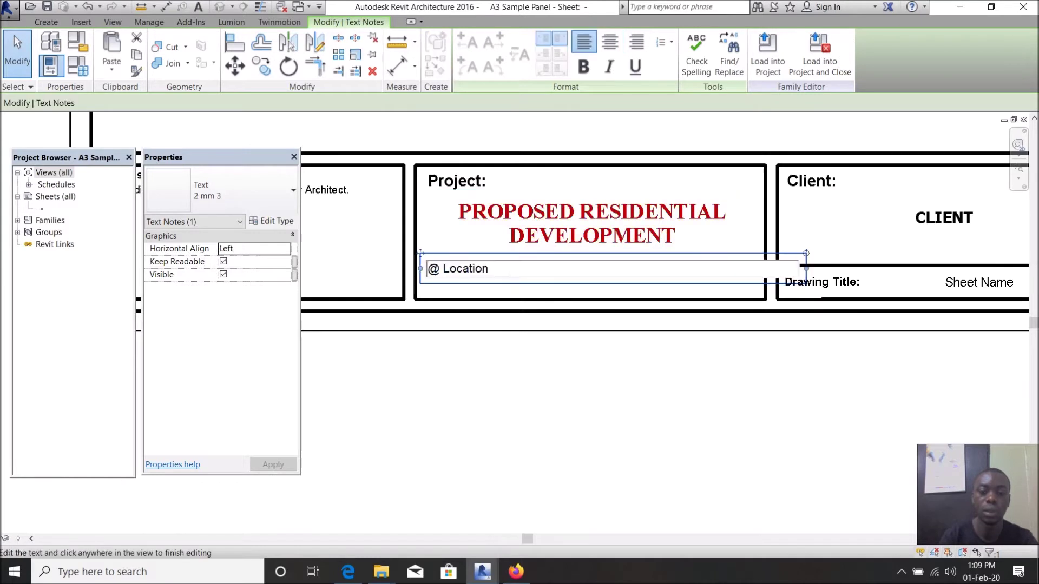
- Change the location line to '@ New York Avenue, New York, USA'
{"action": "left_click_drag", "start_coordinate": [449, 269], "coordinate": [489, 269]}
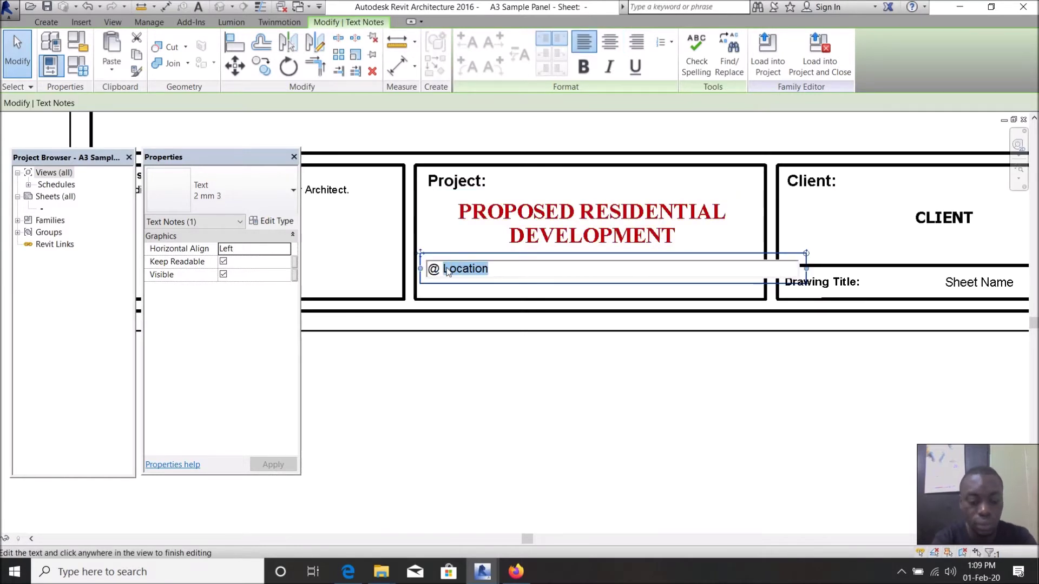
{"action": "type", "text": "n"}
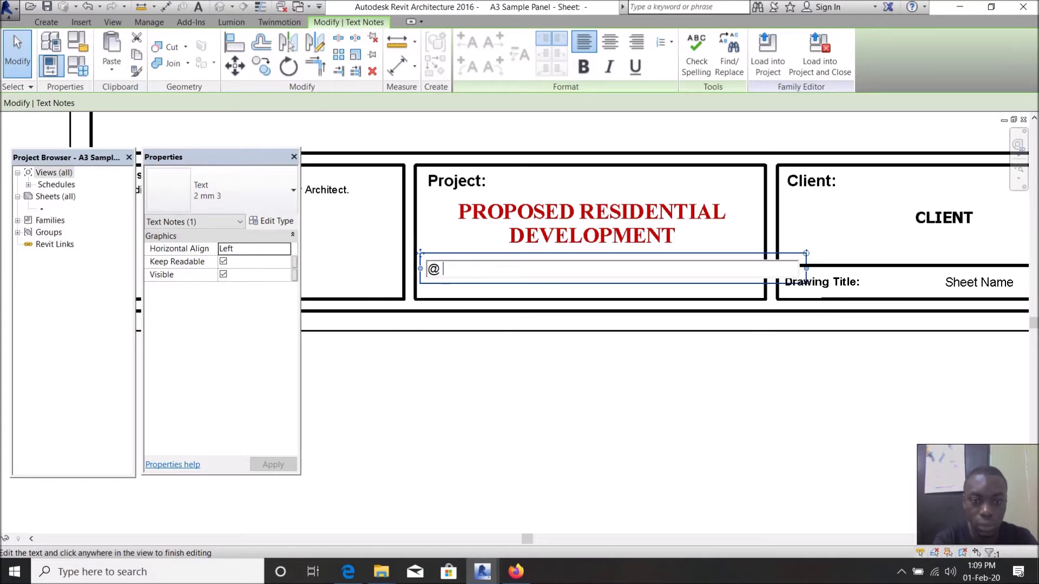
{"action": "type", "text": "Ne"}
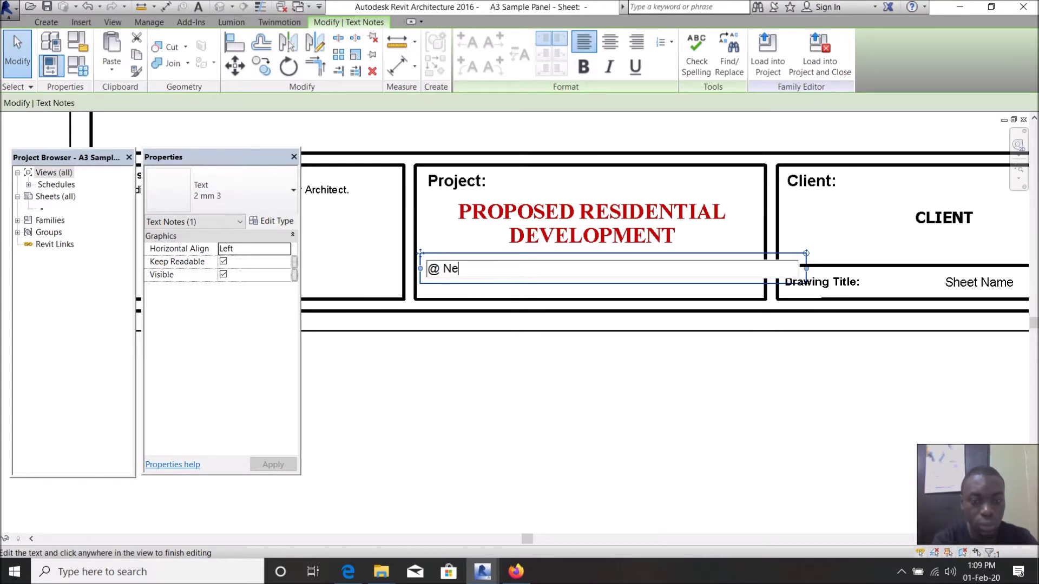
{"action": "type", "text": "w "}
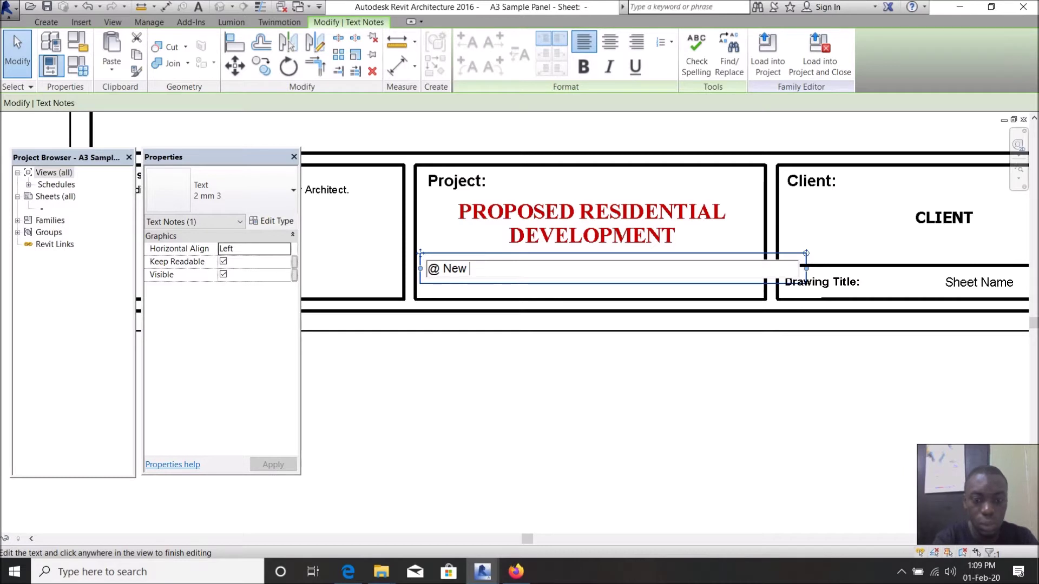
{"action": "type", "text": "Yor"}
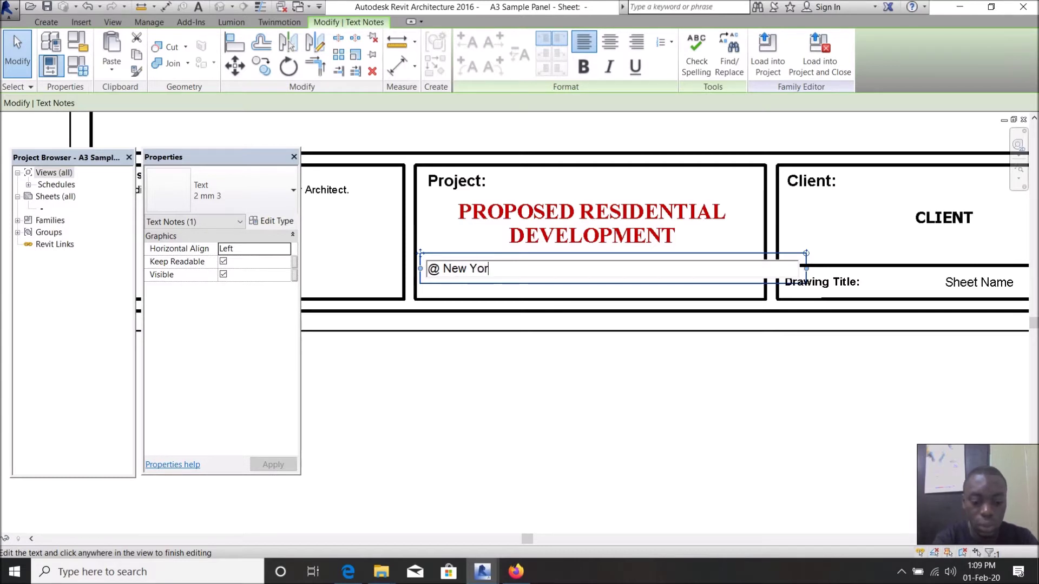
{"action": "type", "text": "k A"}
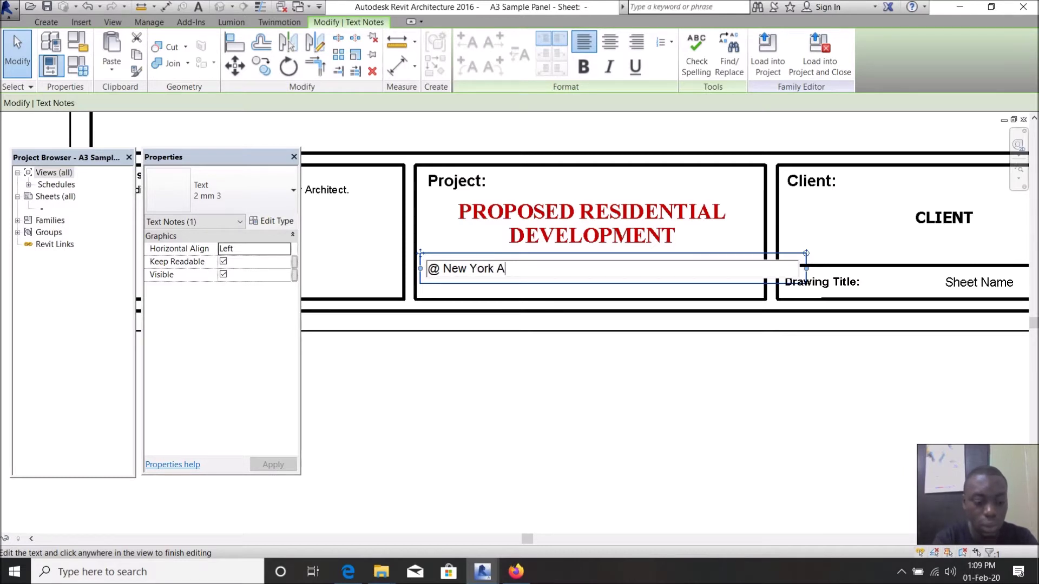
{"action": "type", "text": "venue"}
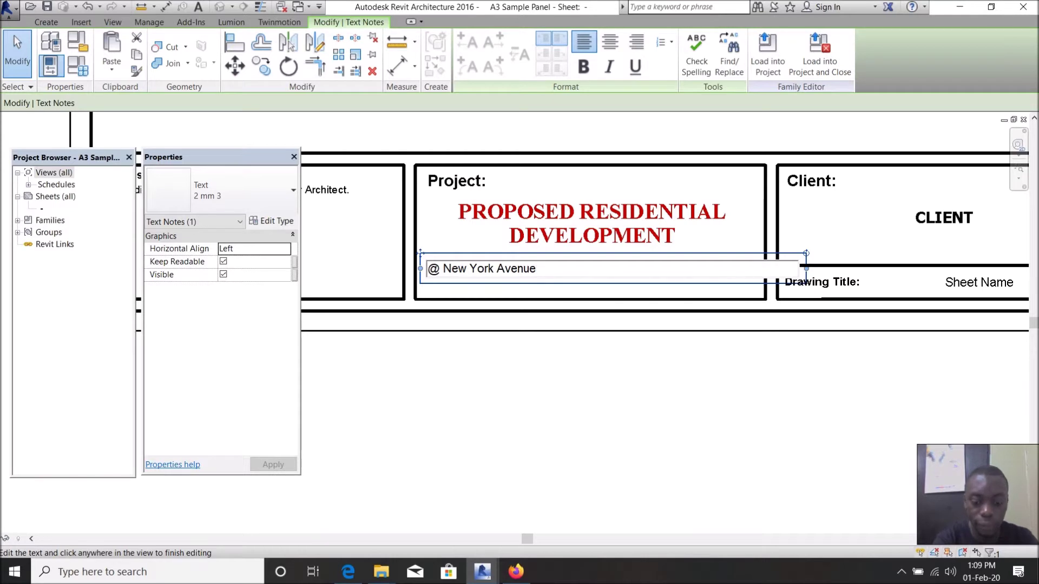
{"action": "type", "text": ","}
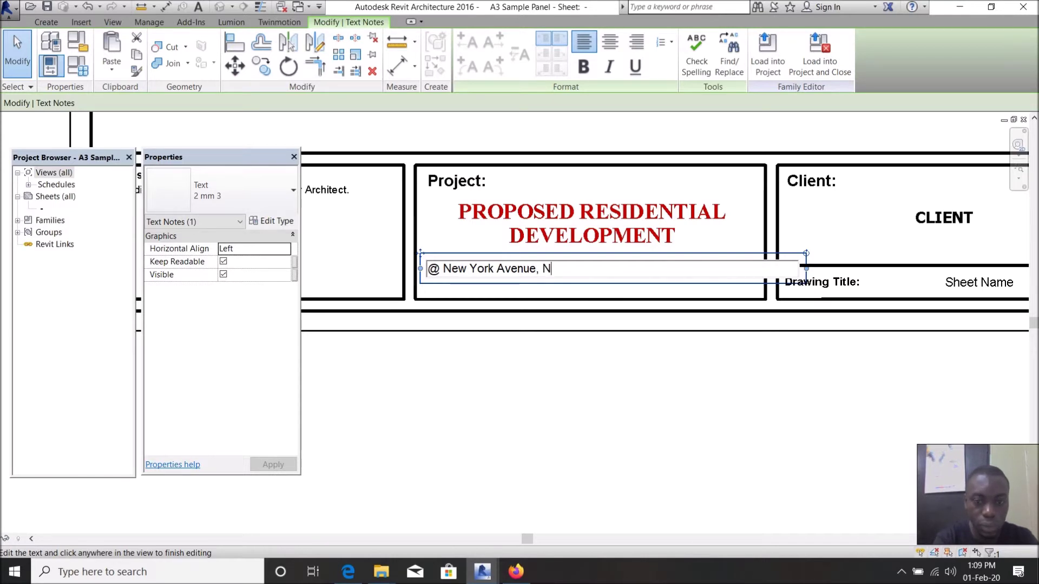
{"action": "type", "text": " New "}
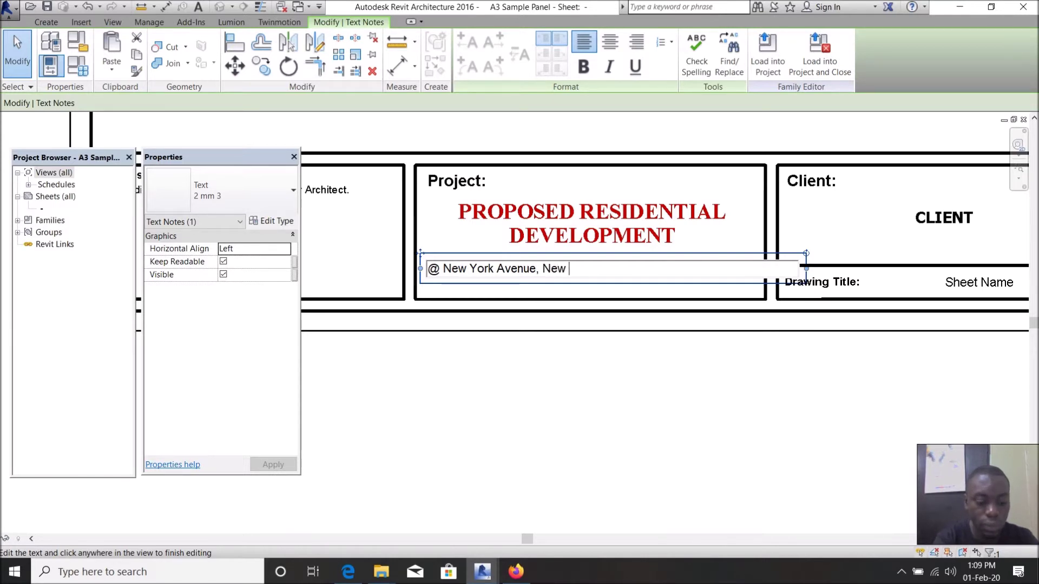
{"action": "type", "text": "TY"}
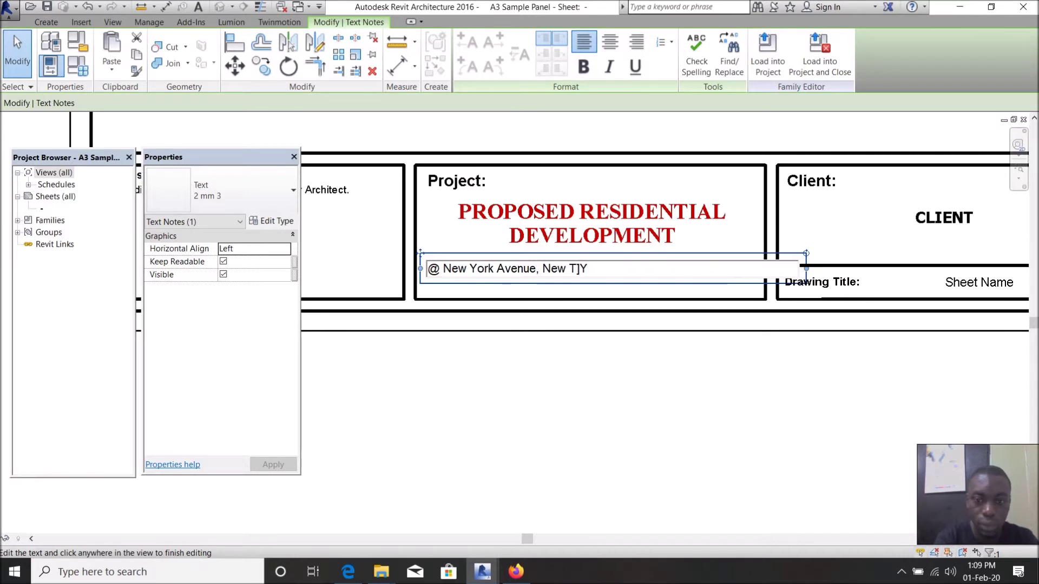
{"action": "key", "text": "BackSpace"}
{"action": "key", "text": "BackSpace"}
{"action": "key", "text": "BackSpace"}
{"action": "type", "text": "York"}
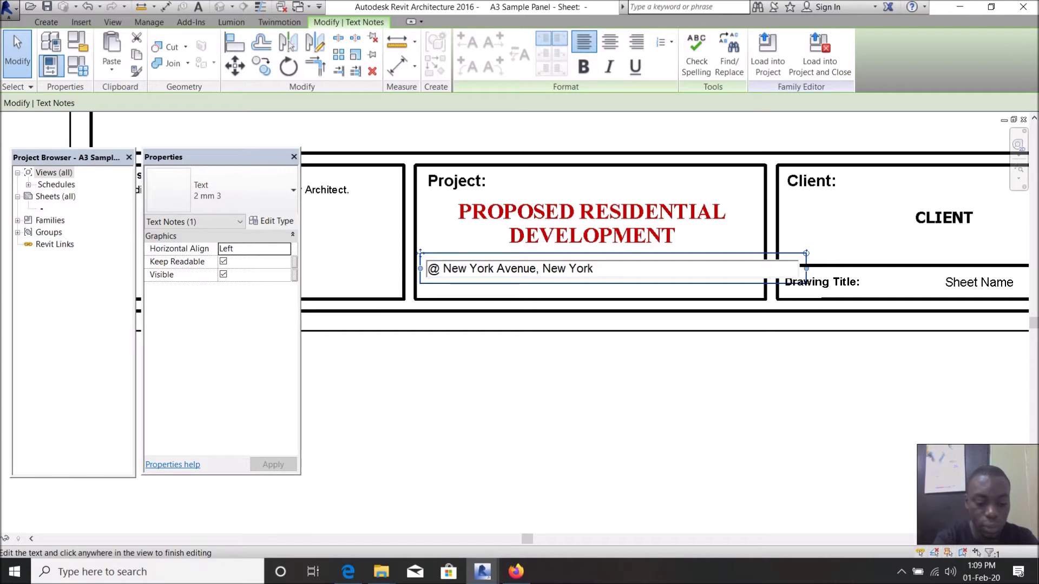
{"action": "type", "text": " Ci"}
{"action": "type", "text": ", "}
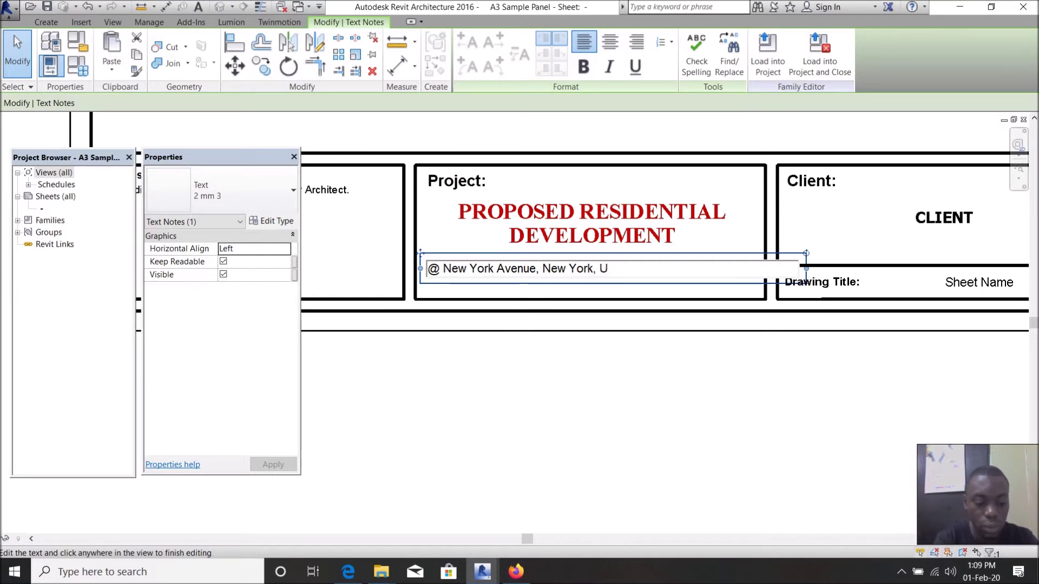
{"action": "type", "text": "USA"}
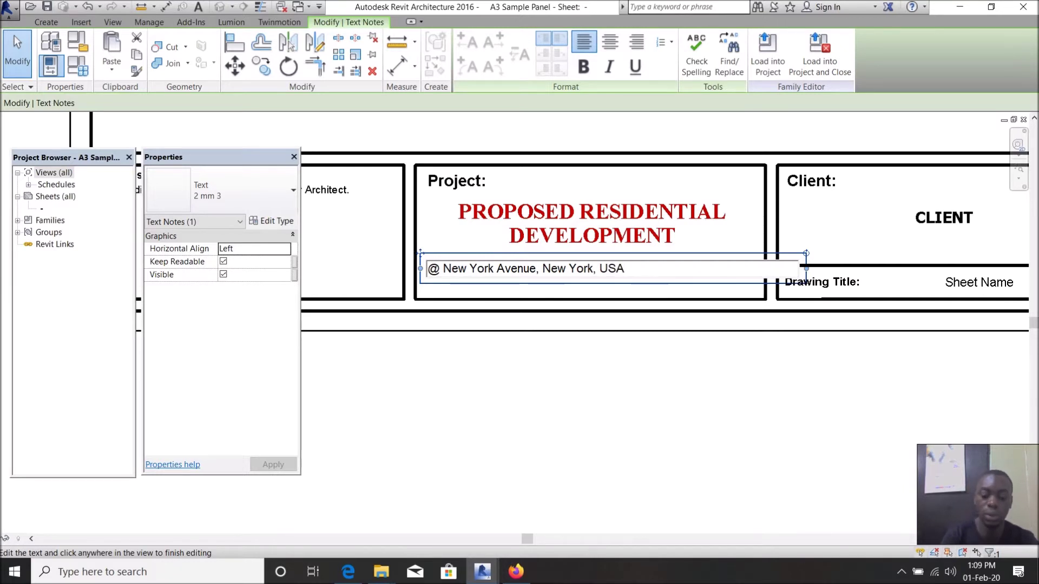
{"action": "type", "text": "."}
{"action": "left_click", "coordinate": [478, 366]}
{"action": "scroll", "coordinate": [478, 366], "scroll_direction": "down", "scroll_amount": 5}
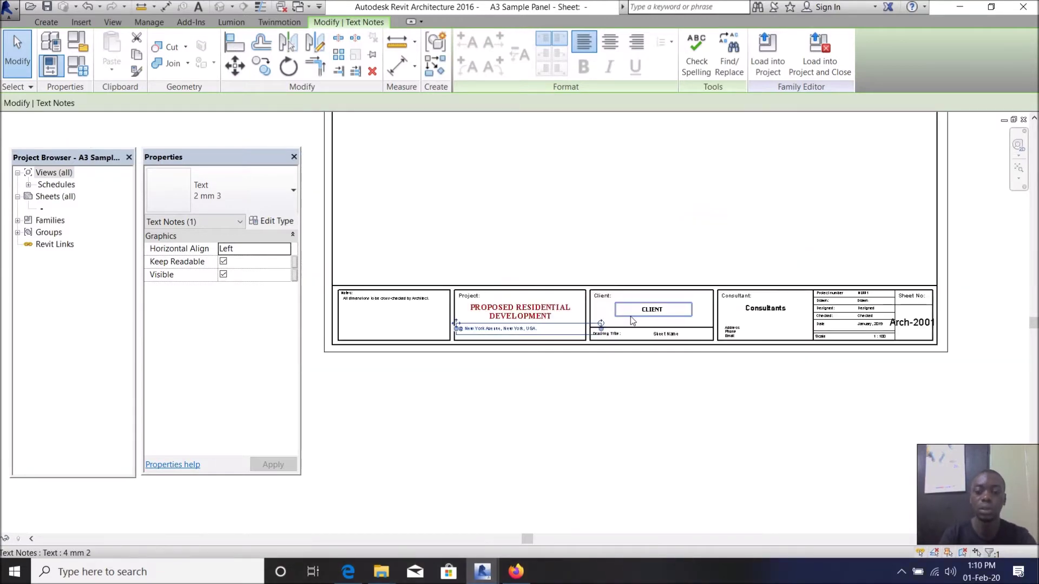
{"action": "scroll", "coordinate": [568, 338], "scroll_direction": "up", "scroll_amount": 3}
{"action": "scroll", "coordinate": [727, 329], "scroll_direction": "down", "scroll_amount": 2}
{"action": "scroll", "coordinate": [728, 329], "scroll_direction": "up", "scroll_amount": 2}
{"action": "left_click", "coordinate": [524, 155]}
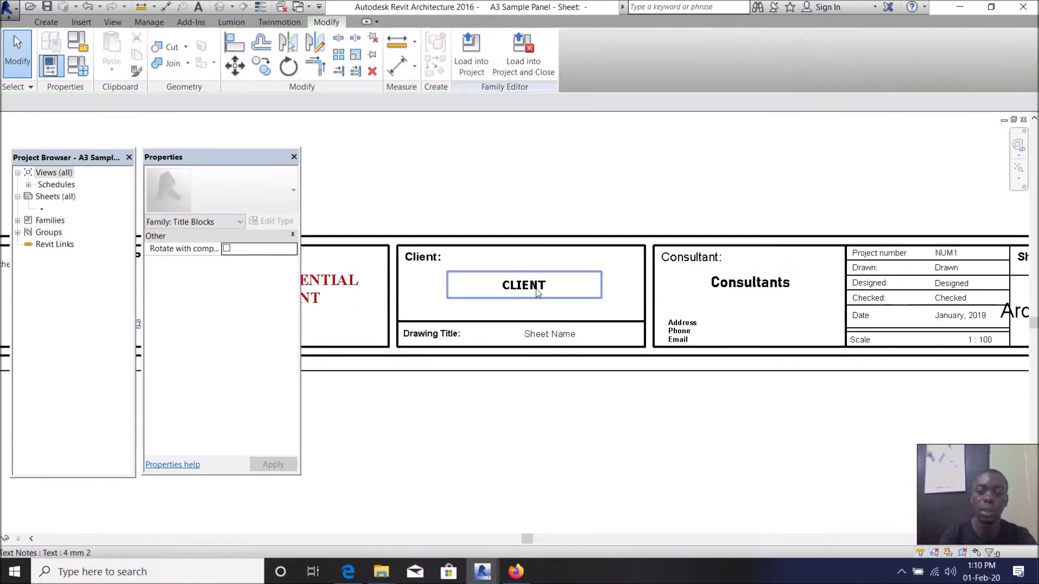
{"action": "double_click", "coordinate": [536, 291]}
{"action": "double_click", "coordinate": [536, 286]}
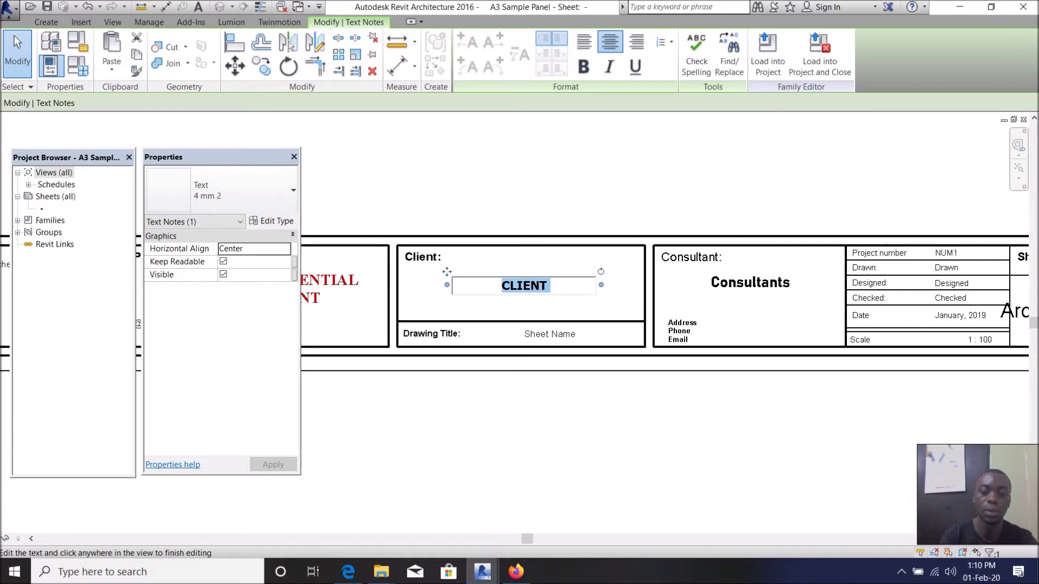
{"action": "type", "text": "m"}
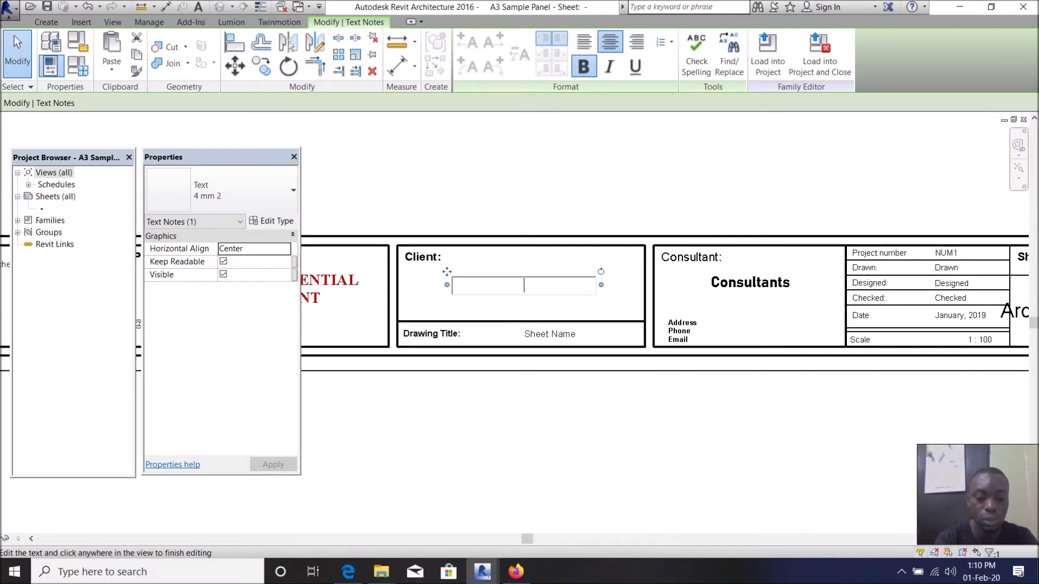
{"action": "left_click", "coordinate": [471, 172]}
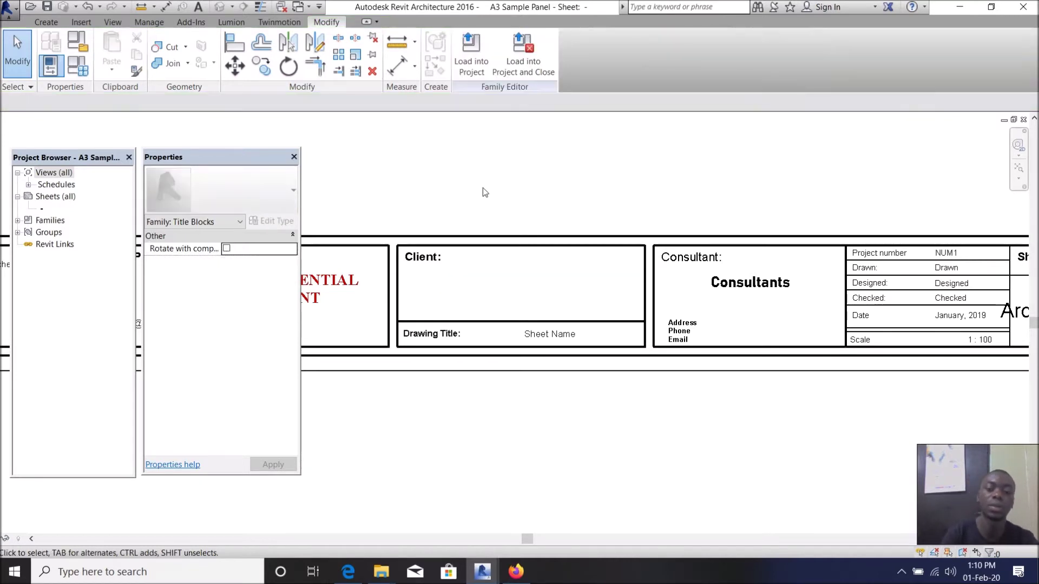
{"action": "scroll", "coordinate": [525, 342], "scroll_direction": "down", "scroll_amount": 2}
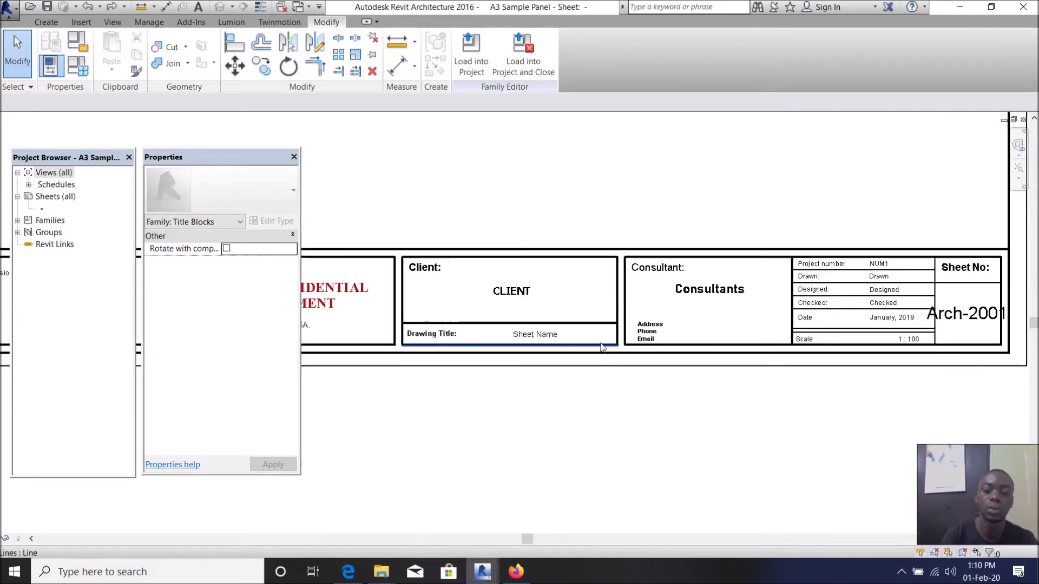
{"action": "scroll", "coordinate": [477, 319], "scroll_direction": "up", "scroll_amount": 2}
{"action": "scroll", "coordinate": [443, 297], "scroll_direction": "down", "scroll_amount": 1}
{"action": "scroll", "coordinate": [443, 297], "scroll_direction": "up", "scroll_amount": 3}
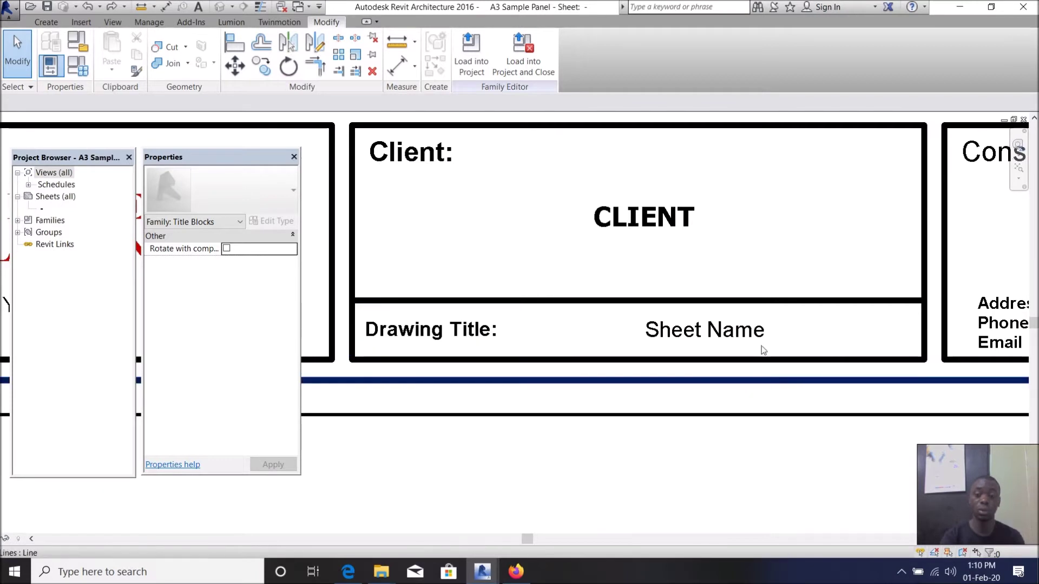
{"action": "left_click", "coordinate": [703, 336]}
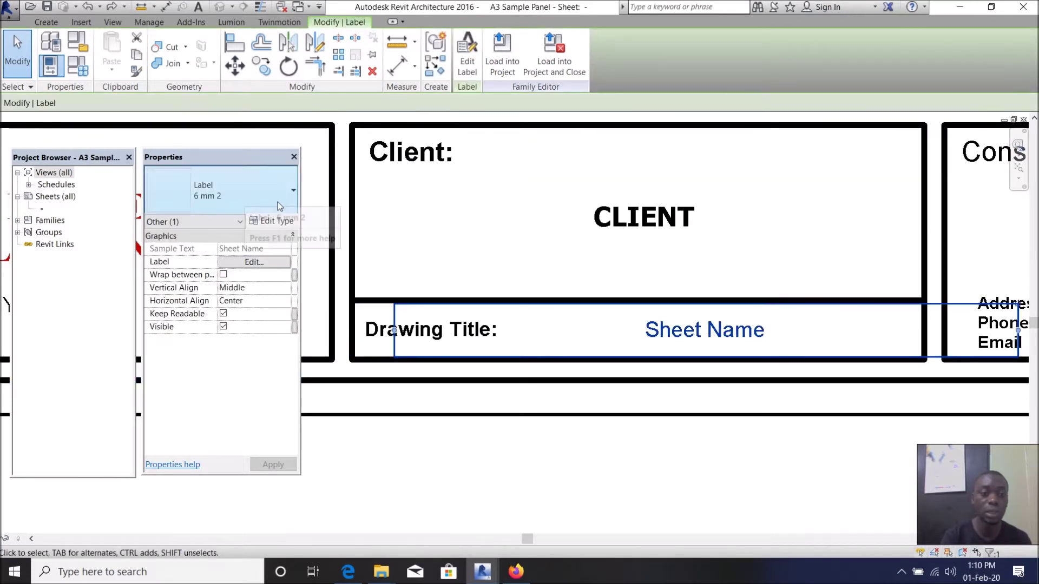
{"action": "left_click", "coordinate": [374, 332]}
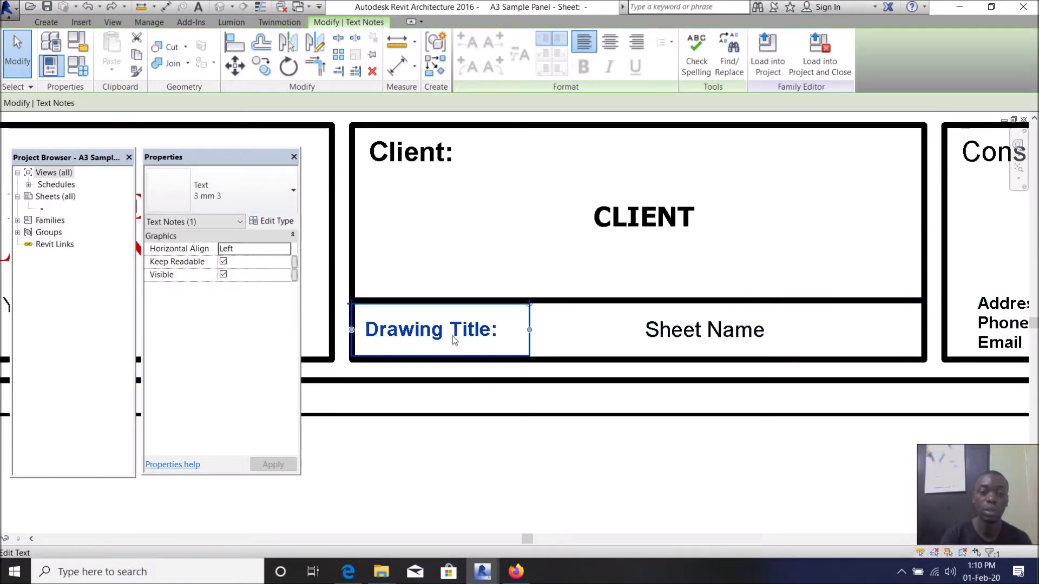
{"action": "left_click", "coordinate": [697, 315]}
{"action": "scroll", "coordinate": [709, 311], "scroll_direction": "down", "scroll_amount": 5}
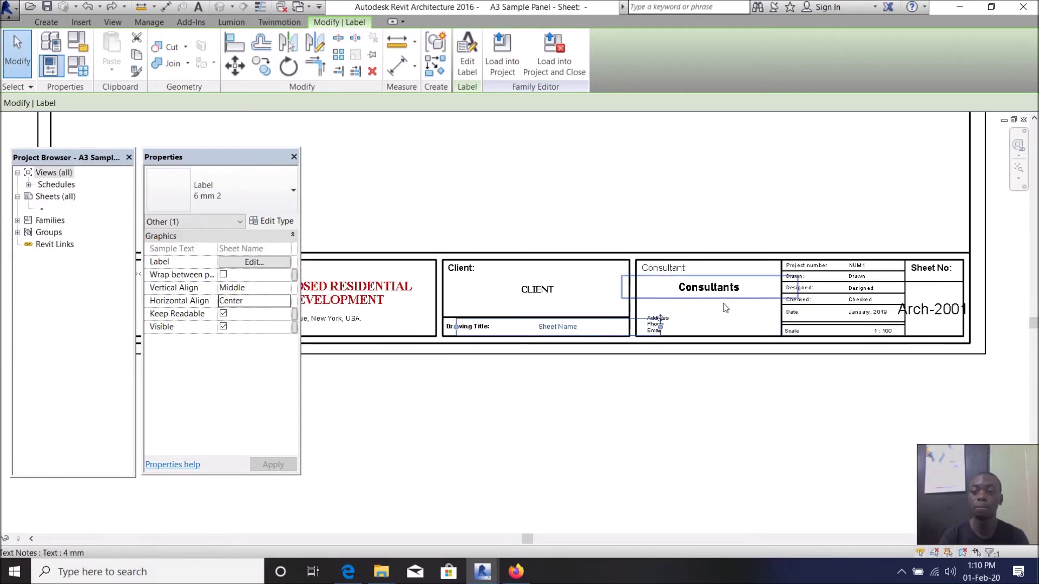
{"action": "scroll", "coordinate": [953, 283], "scroll_direction": "up", "scroll_amount": 2}
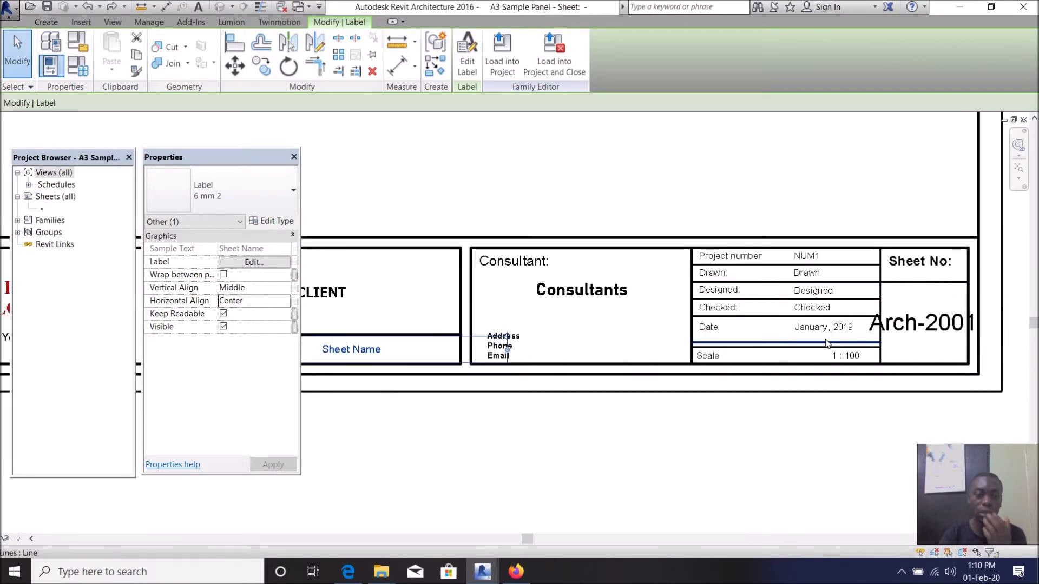
{"action": "scroll", "coordinate": [781, 329], "scroll_direction": "down", "scroll_amount": 1}
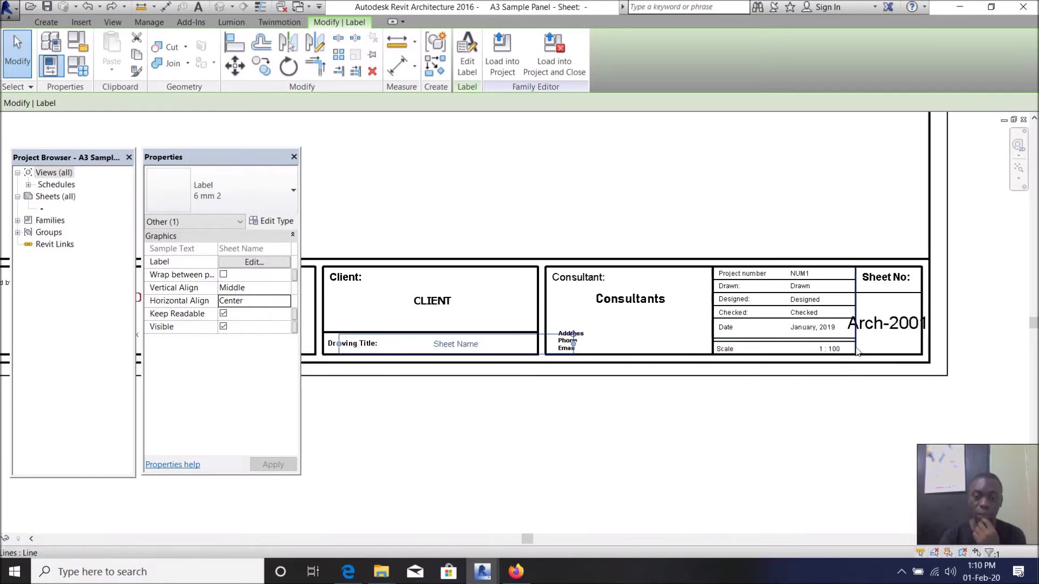
{"action": "scroll", "coordinate": [449, 352], "scroll_direction": "up", "scroll_amount": 2}
{"action": "scroll", "coordinate": [491, 353], "scroll_direction": "down", "scroll_amount": 2}
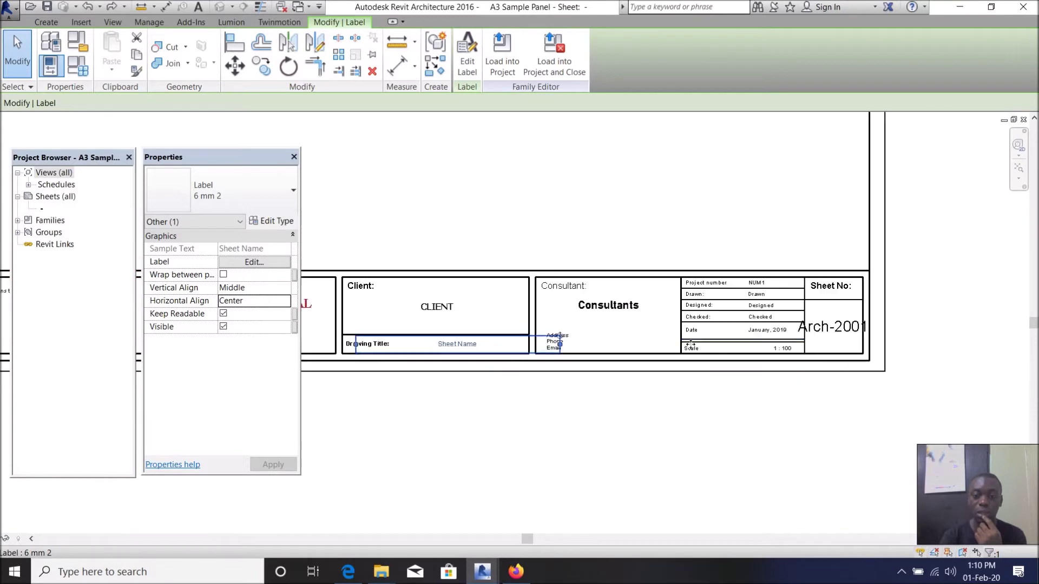
{"action": "scroll", "coordinate": [775, 367], "scroll_direction": "up", "scroll_amount": 4}
{"action": "left_click", "coordinate": [762, 369]}
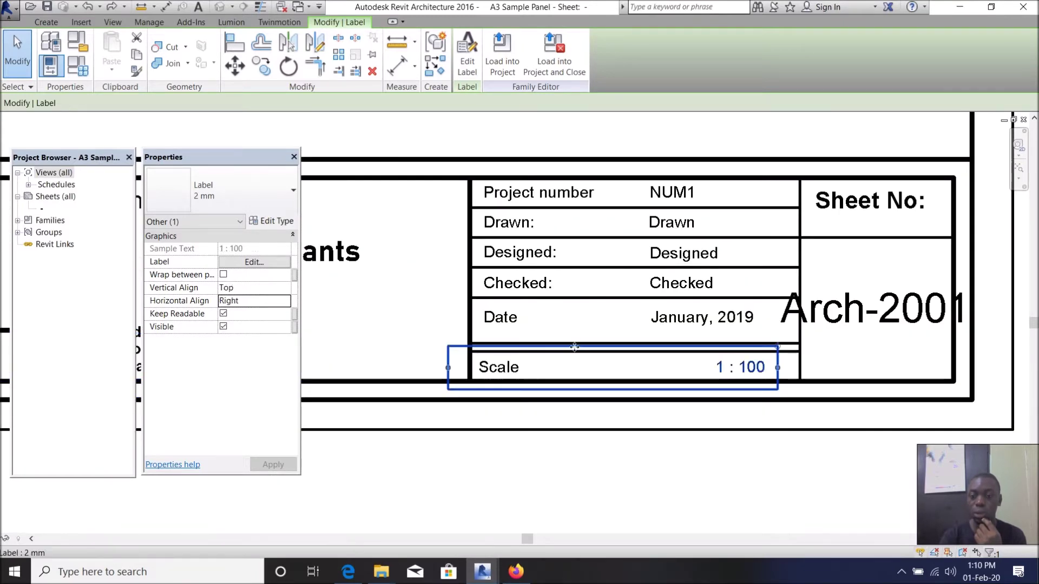
{"action": "scroll", "coordinate": [762, 370], "scroll_direction": "down", "scroll_amount": 2}
{"action": "left_click", "coordinate": [883, 297]}
{"action": "scroll", "coordinate": [883, 297], "scroll_direction": "down", "scroll_amount": 2}
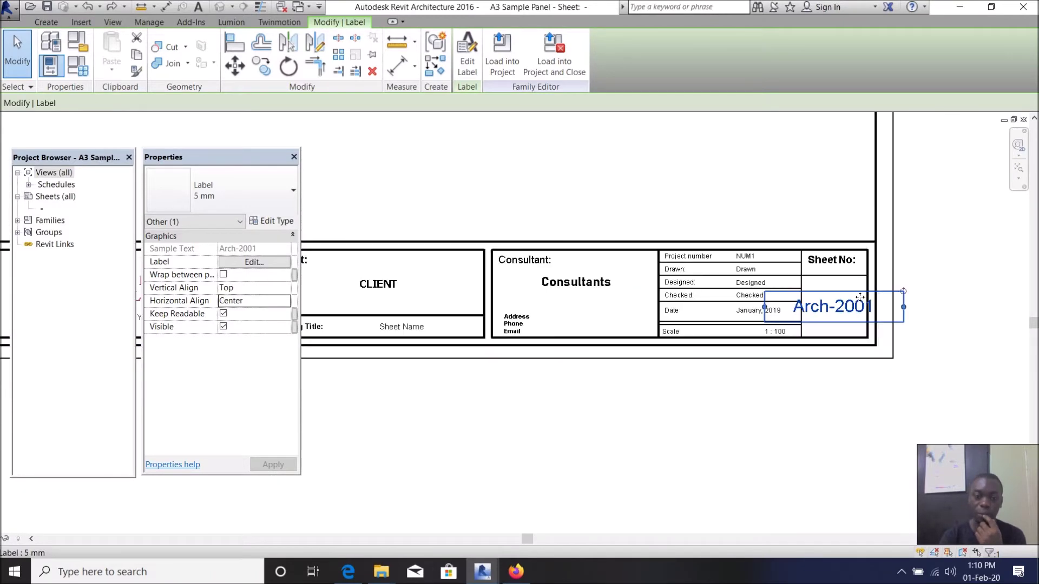
{"action": "scroll", "coordinate": [656, 341], "scroll_direction": "up", "scroll_amount": 2}
{"action": "left_click", "coordinate": [656, 341]}
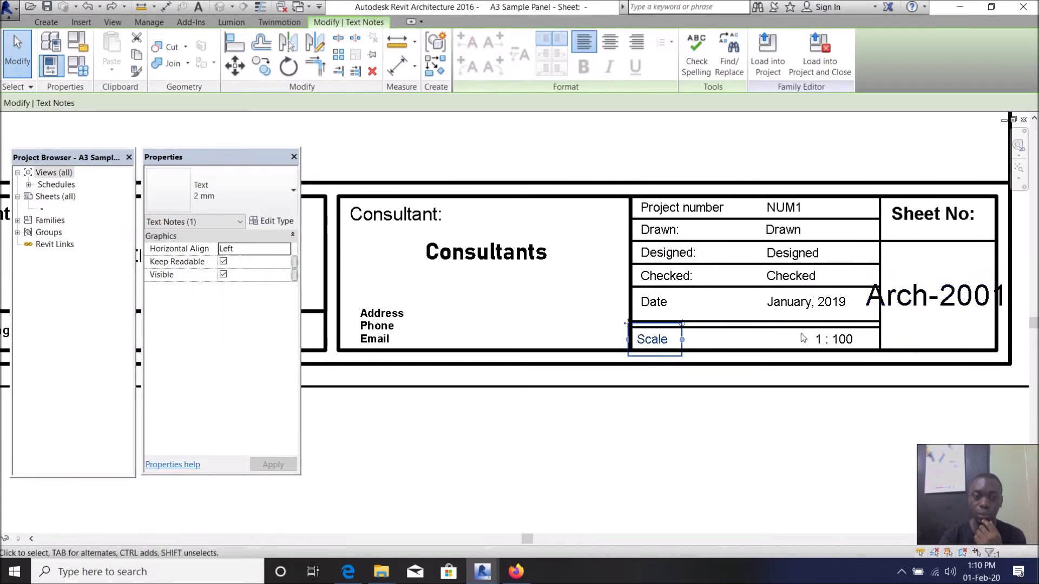
{"action": "left_click", "coordinate": [836, 340]}
{"action": "scroll", "coordinate": [844, 317], "scroll_direction": "down", "scroll_amount": 2}
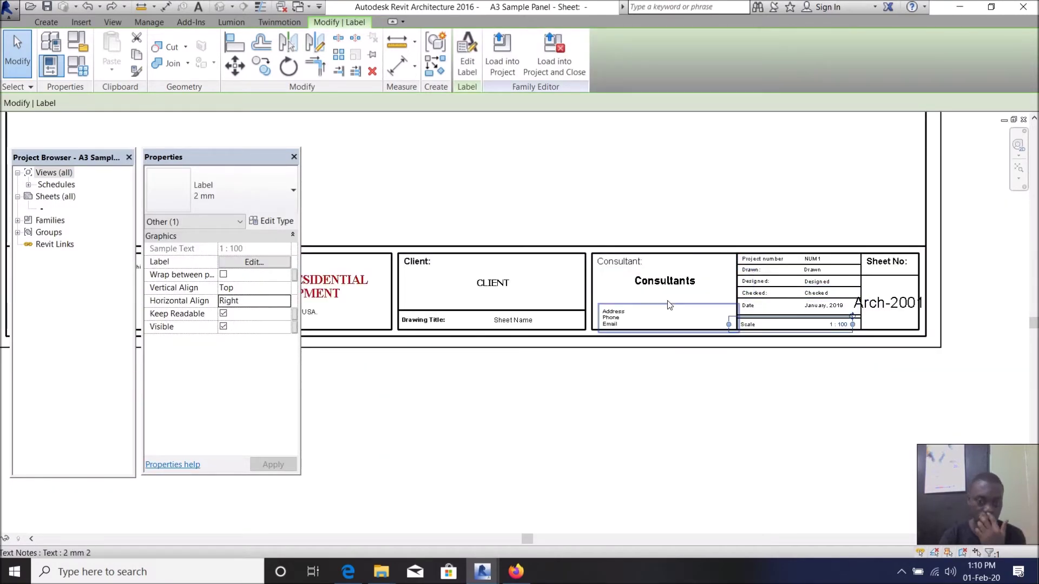
{"action": "scroll", "coordinate": [685, 284], "scroll_direction": "up", "scroll_amount": 3}
- Replace the Consultants placeholder with the consultant name 'BondTech'
{"action": "left_click", "coordinate": [687, 296]}
{"action": "left_click", "coordinate": [690, 298]}
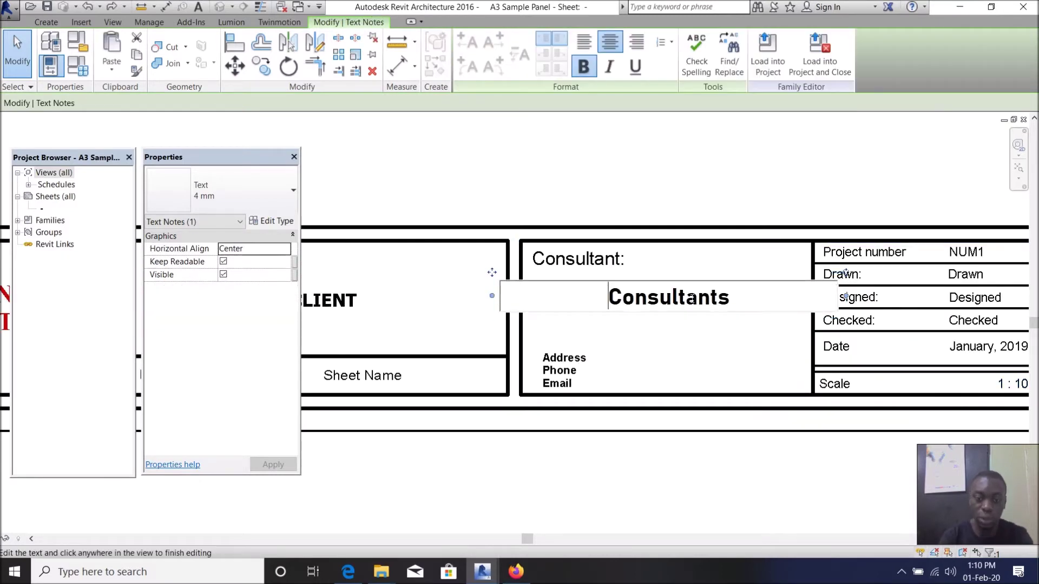
{"action": "double_click", "coordinate": [692, 299]}
{"action": "type", "text": "b="}
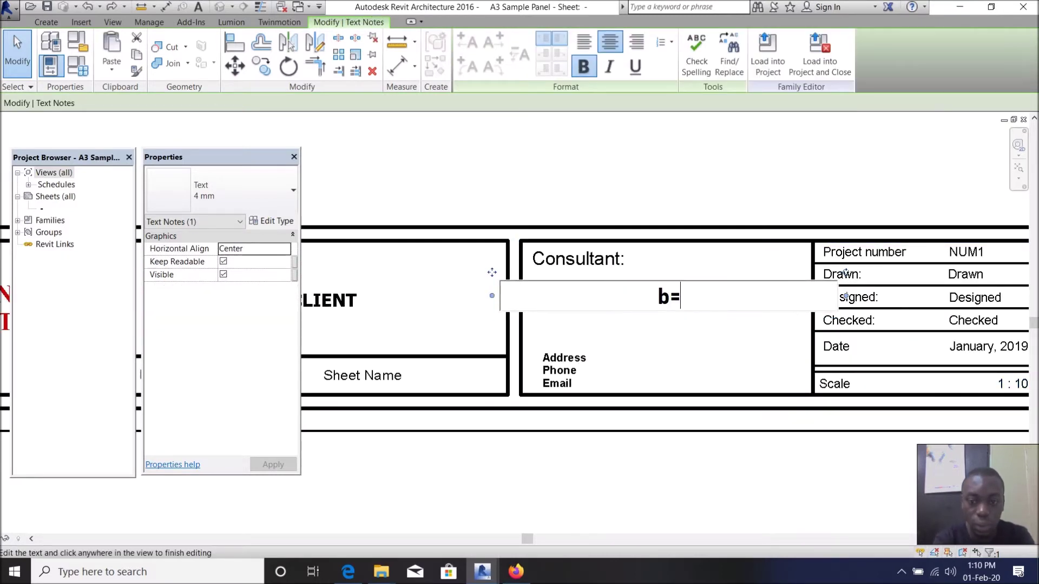
{"action": "key", "text": "BackSpace"}
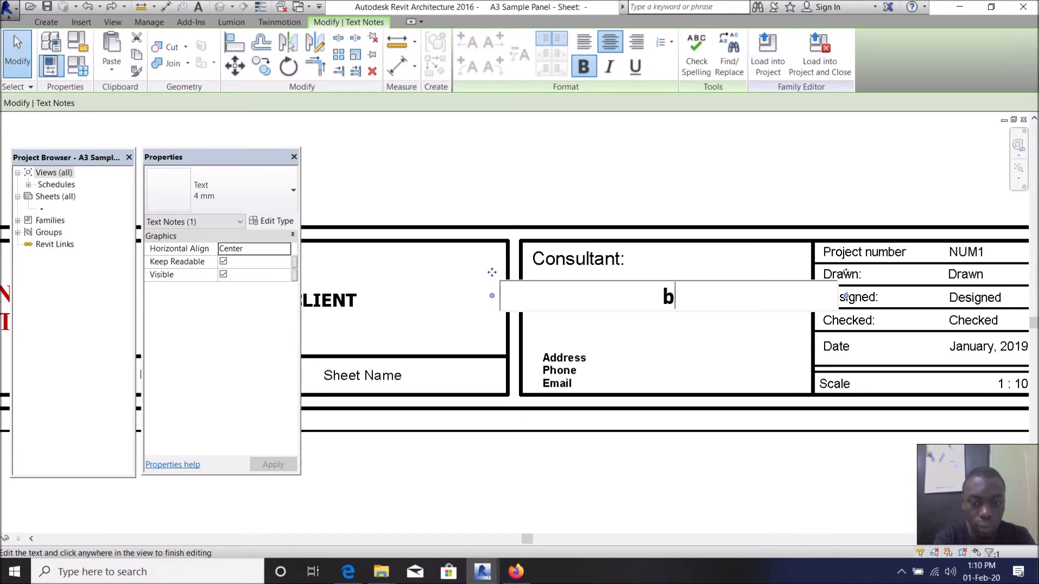
{"action": "type", "text": "o"}
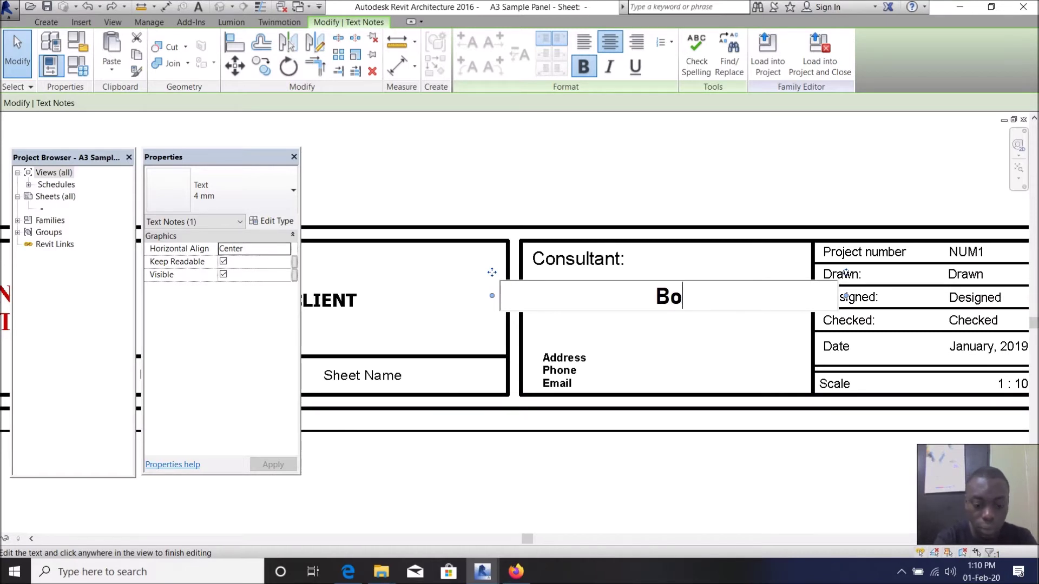
{"action": "type", "text": "ndTech"}
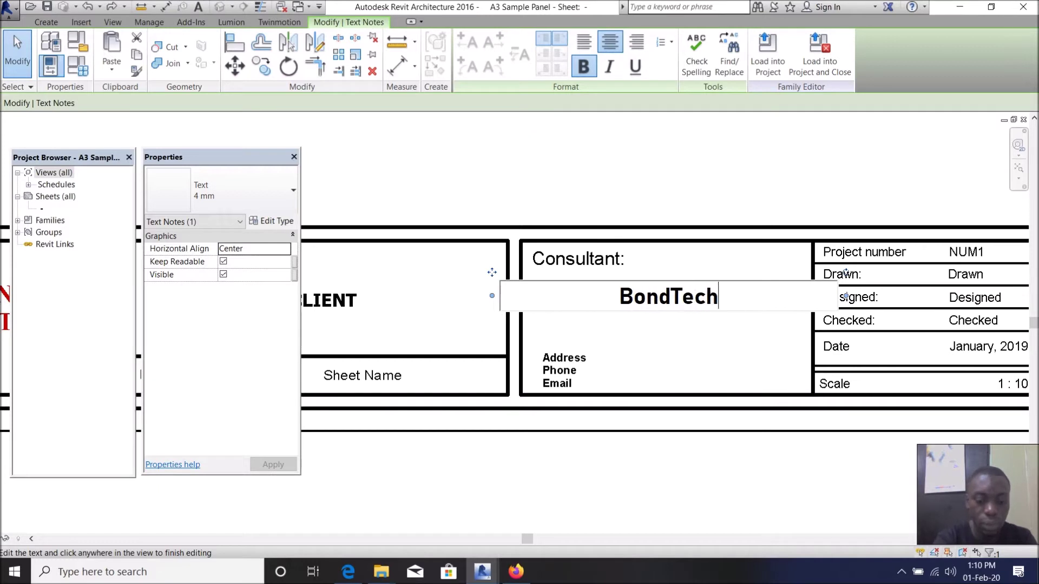
{"action": "left_click", "coordinate": [682, 187]}
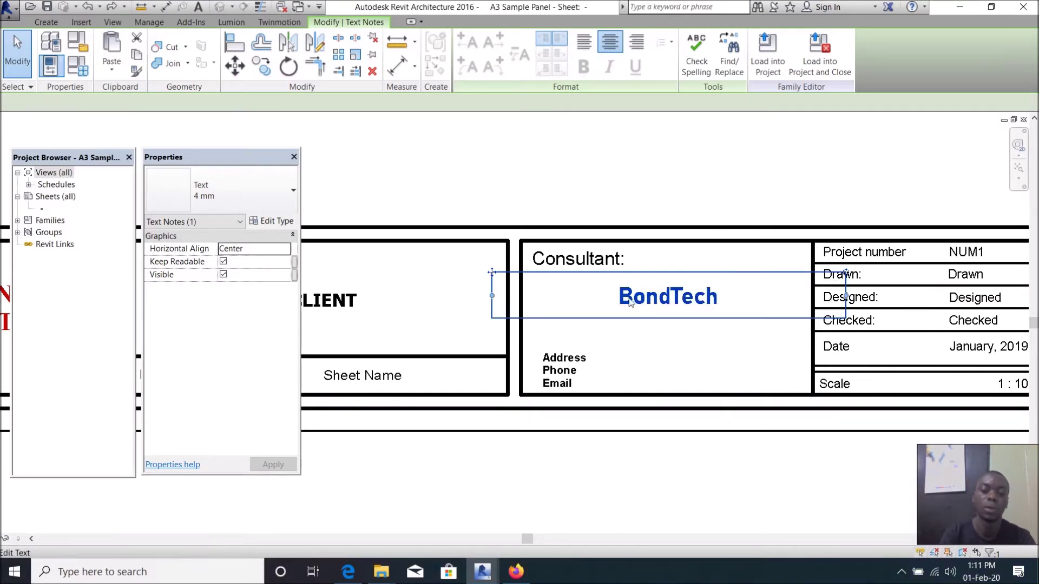
- Select all the text of the Address, Phone, Email note for editing
{"action": "left_click", "coordinate": [563, 370]}
{"action": "left_click", "coordinate": [563, 370]}
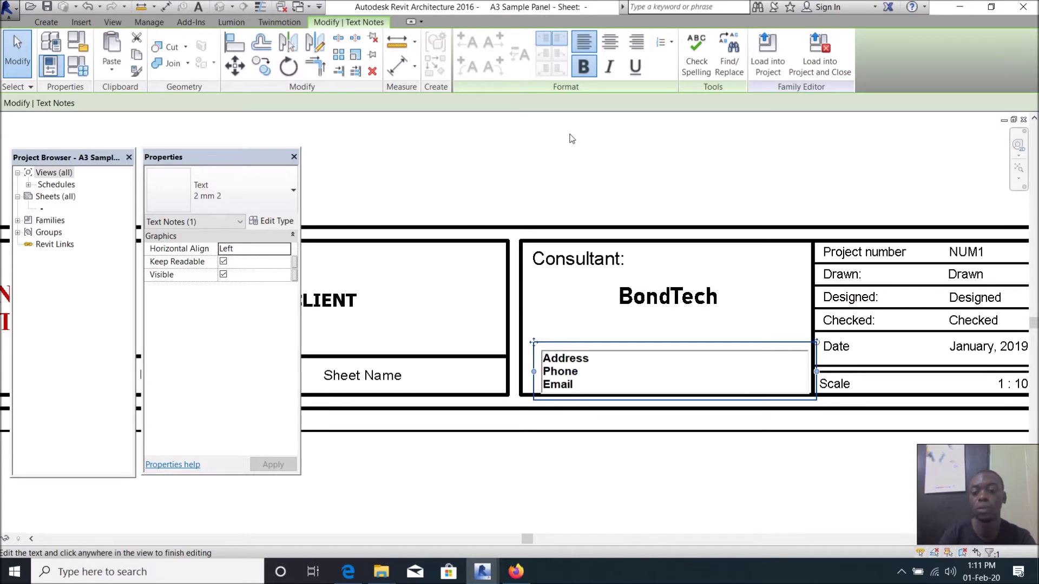
{"action": "key", "text": "ctrl+a"}
- Change the project number from NUM1 to PROJ/2020/03
{"action": "key", "text": "Escape"}
{"action": "scroll", "coordinate": [563, 292], "scroll_direction": "down", "scroll_amount": 3}
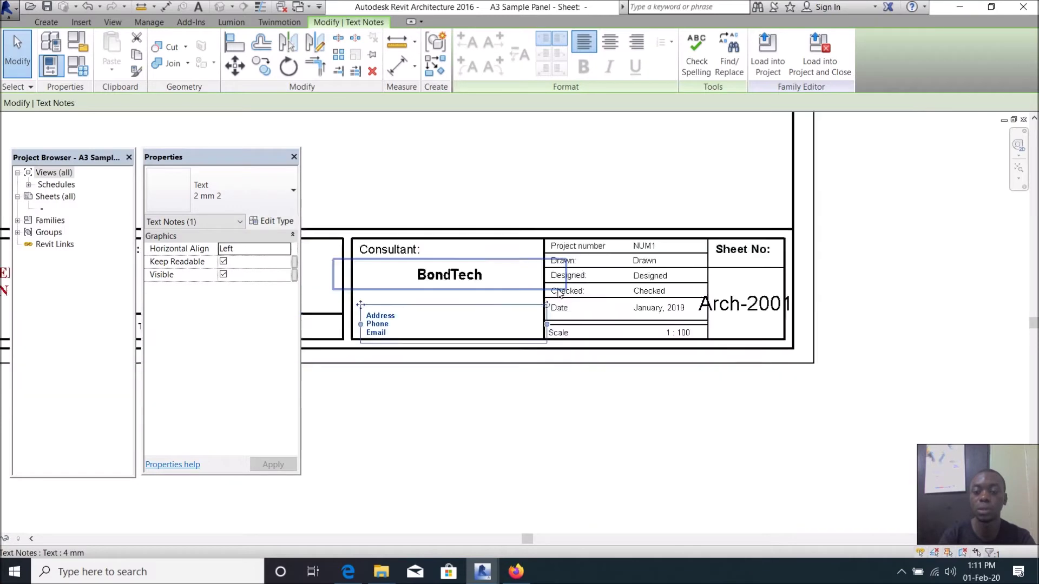
{"action": "scroll", "coordinate": [610, 246], "scroll_direction": "up", "scroll_amount": 1}
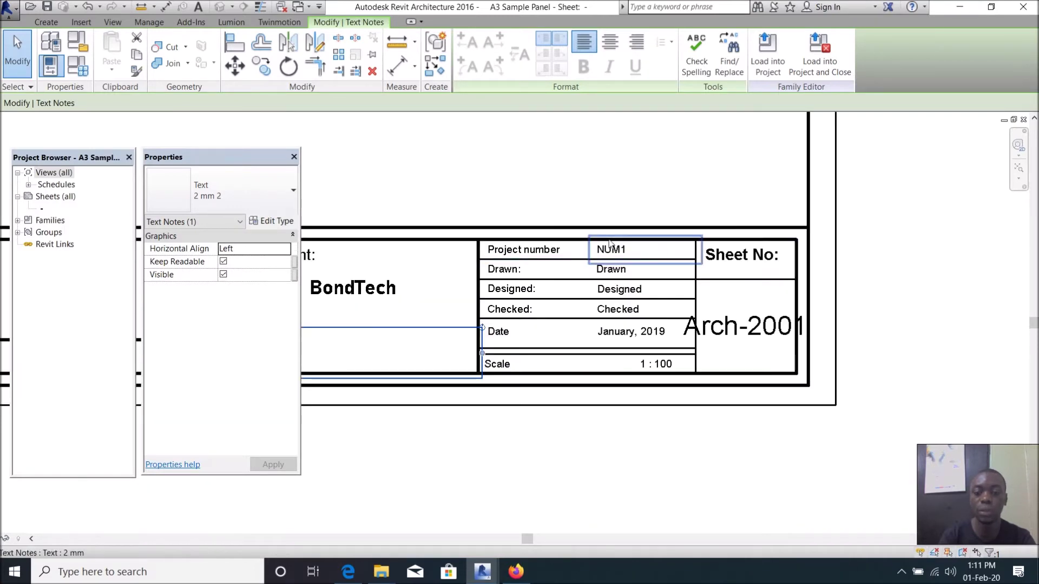
{"action": "scroll", "coordinate": [610, 244], "scroll_direction": "up", "scroll_amount": 1}
{"action": "left_click", "coordinate": [619, 258]}
{"action": "left_click", "coordinate": [622, 260]}
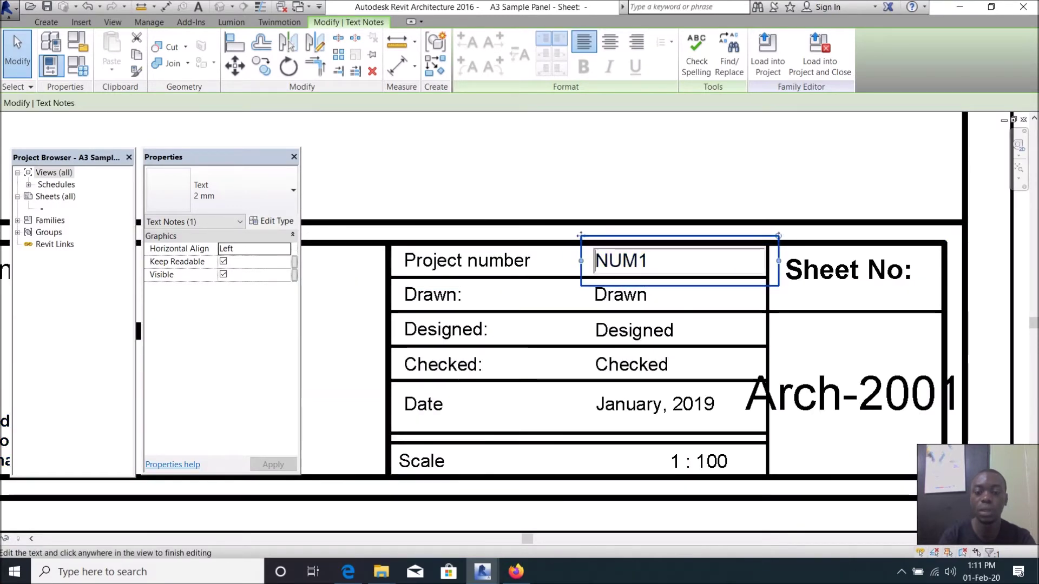
{"action": "key", "text": "ctrl+a"}
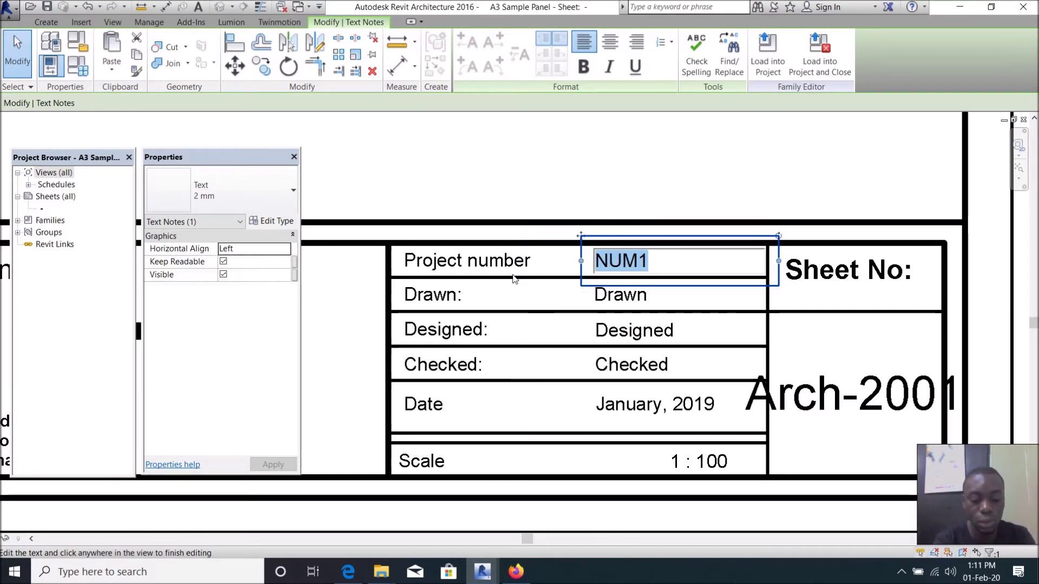
{"action": "type", "text": "PR"}
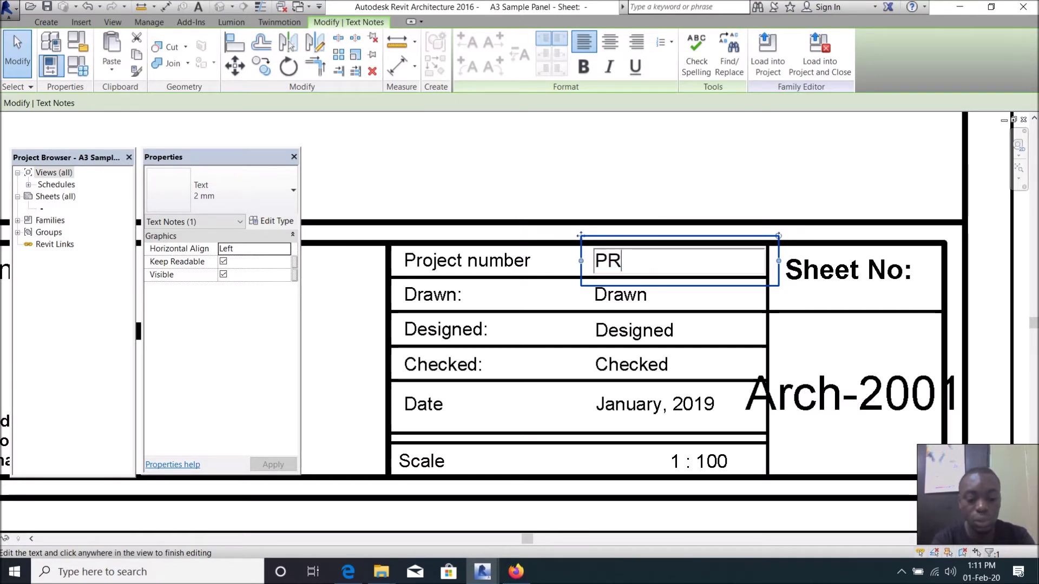
{"action": "type", "text": "OJ/"}
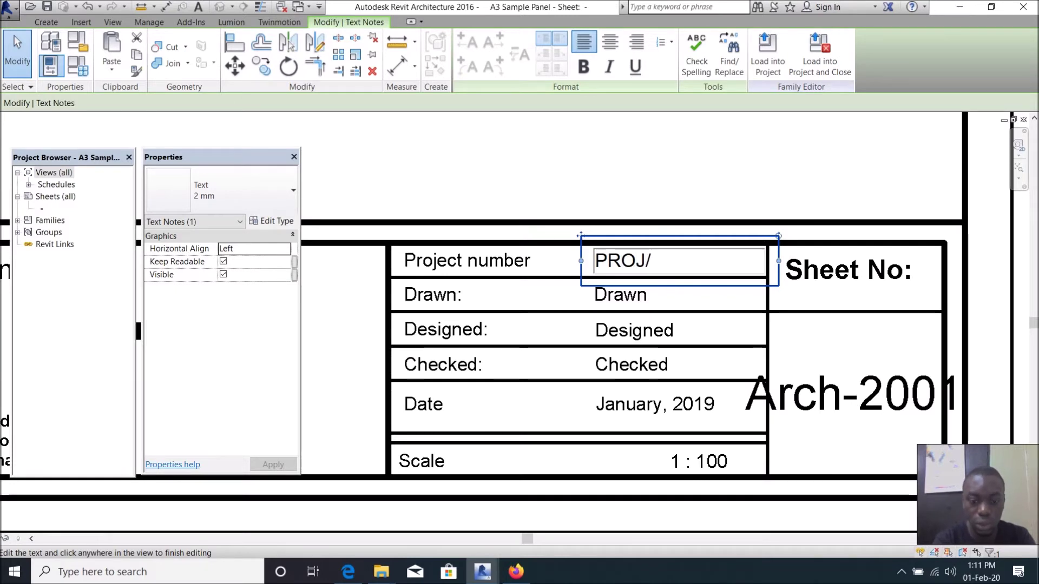
{"action": "type", "text": "20"}
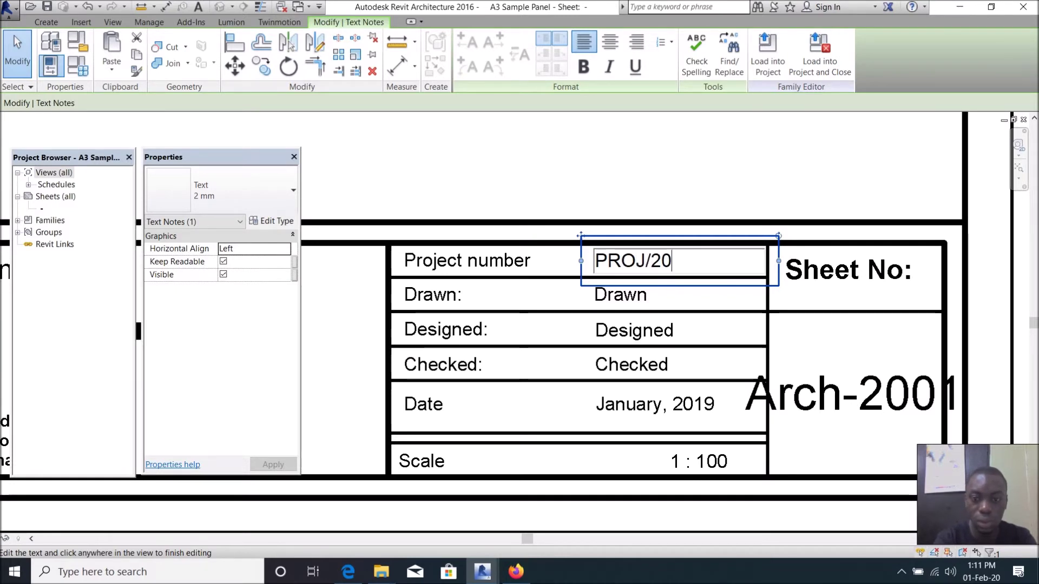
{"action": "type", "text": "20/3"}
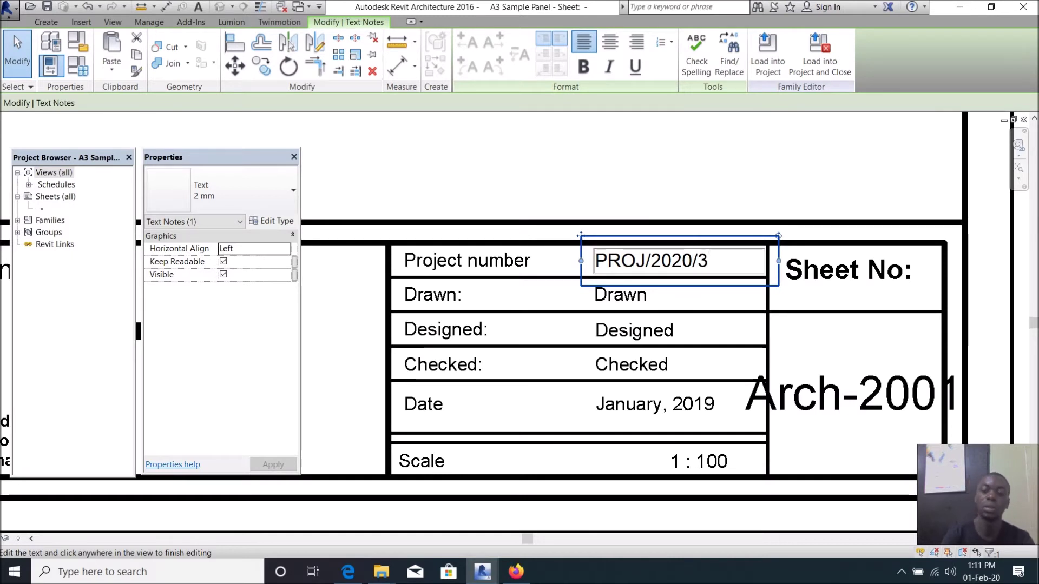
{"action": "key", "text": "BackSpace"}
{"action": "type", "text": "0"}
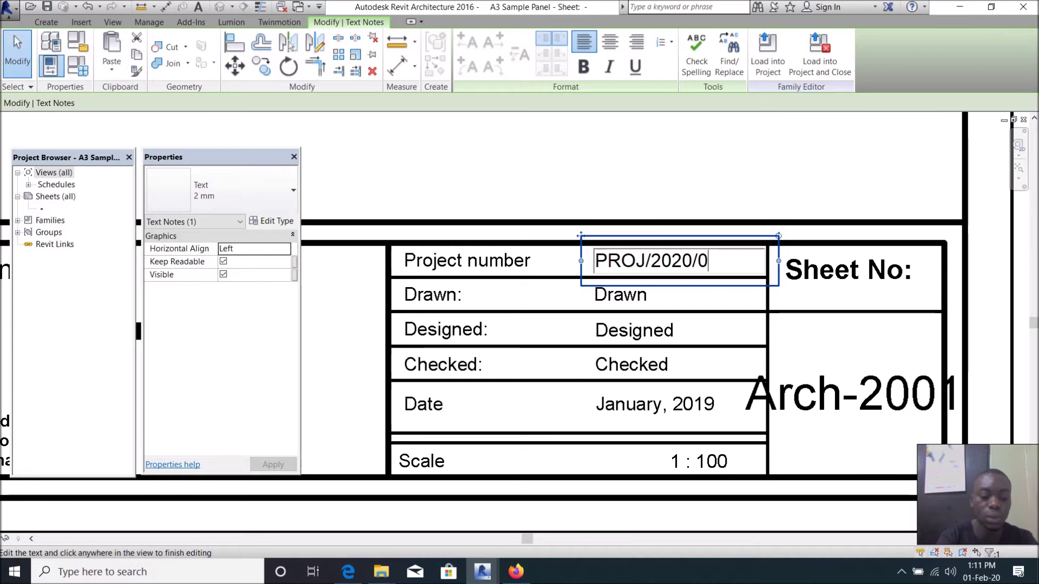
{"action": "type", "text": "34"}
{"action": "key", "text": "BackSpace"}
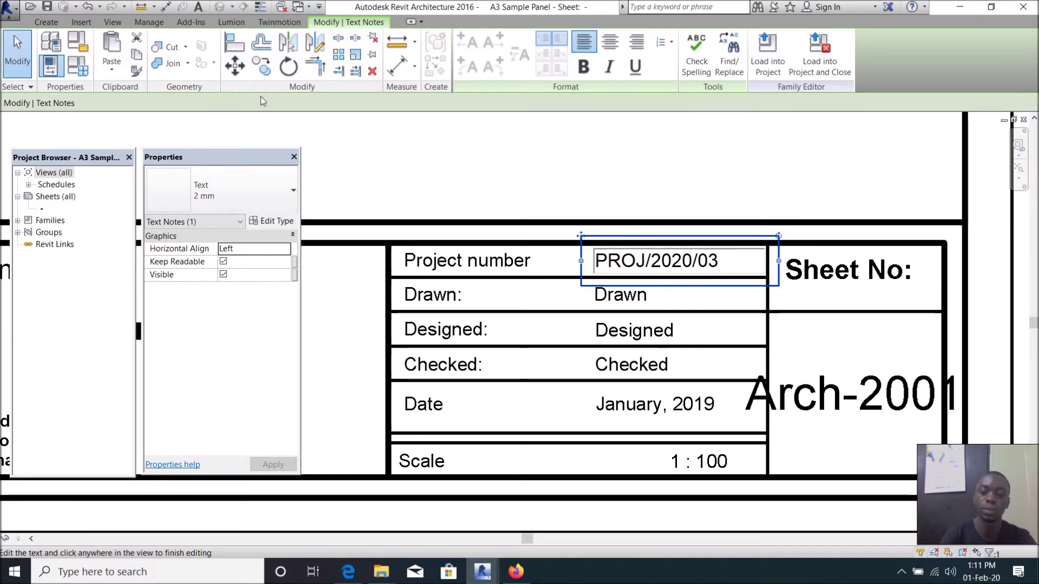
{"action": "left_click", "coordinate": [561, 262]}
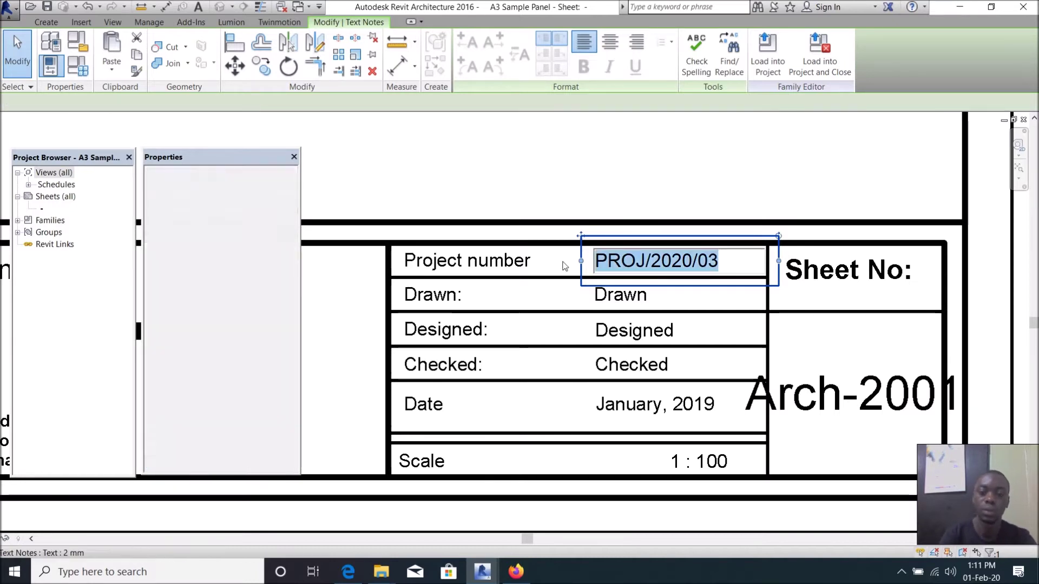
- Replace the Drawn entry with 'Bondtech' and copy the text
{"action": "left_click", "coordinate": [631, 302]}
{"action": "left_click", "coordinate": [631, 301]}
{"action": "double_click", "coordinate": [632, 298]}
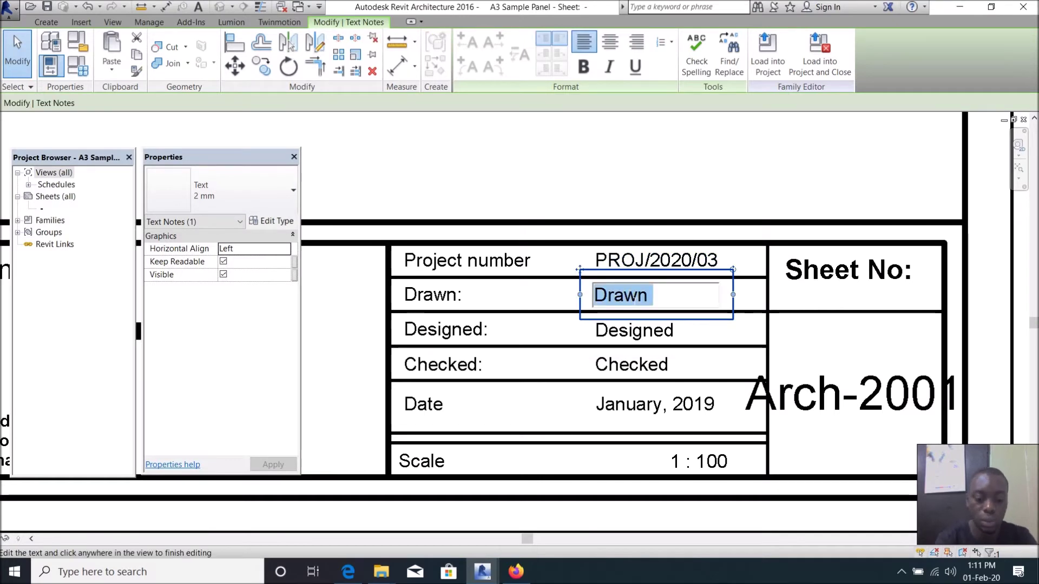
{"action": "type", "text": "b"}
{"action": "key", "text": "BackSpace"}
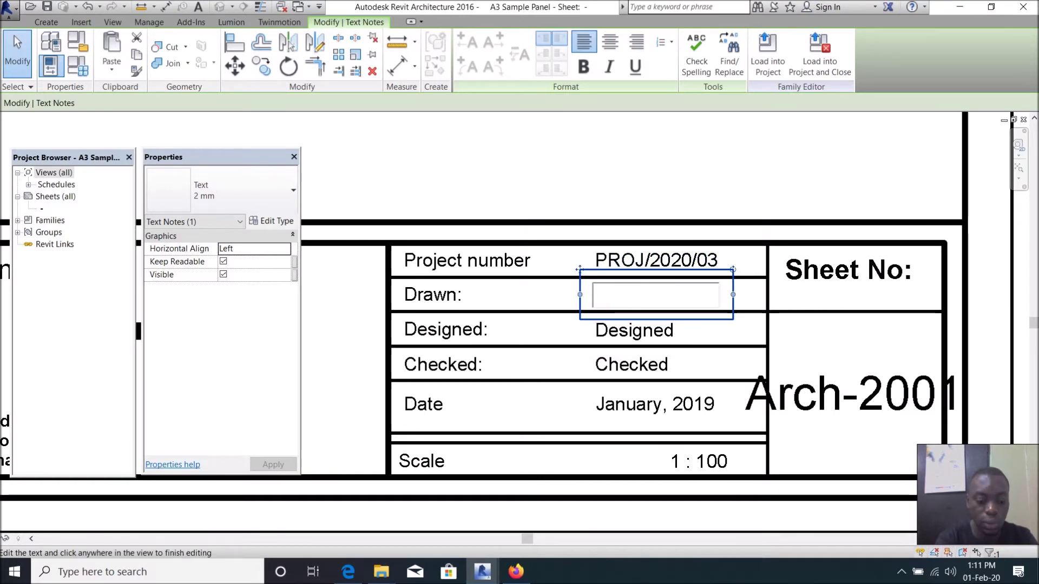
{"action": "type", "text": "Bon"}
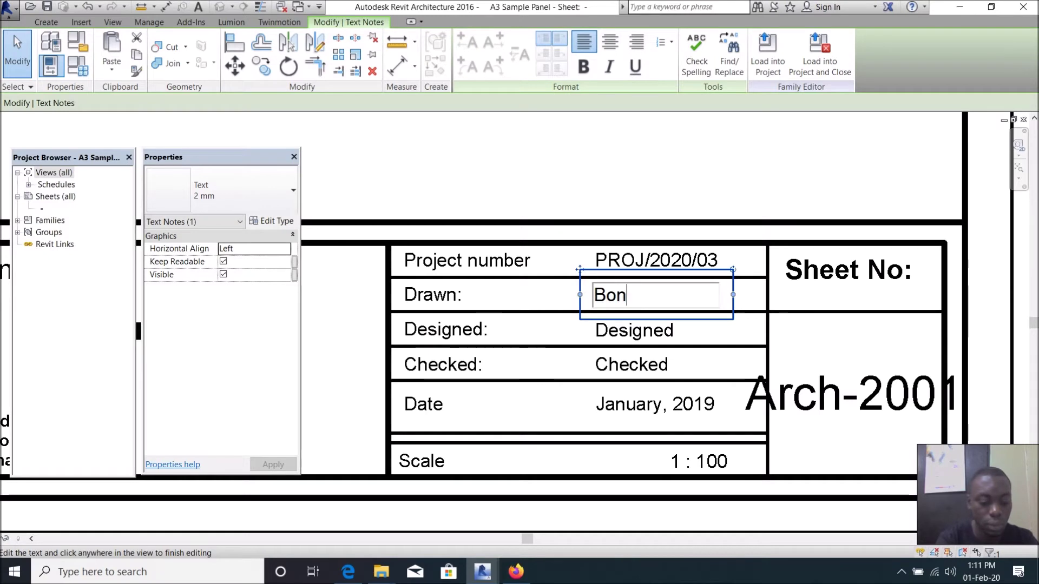
{"action": "type", "text": "dtech"}
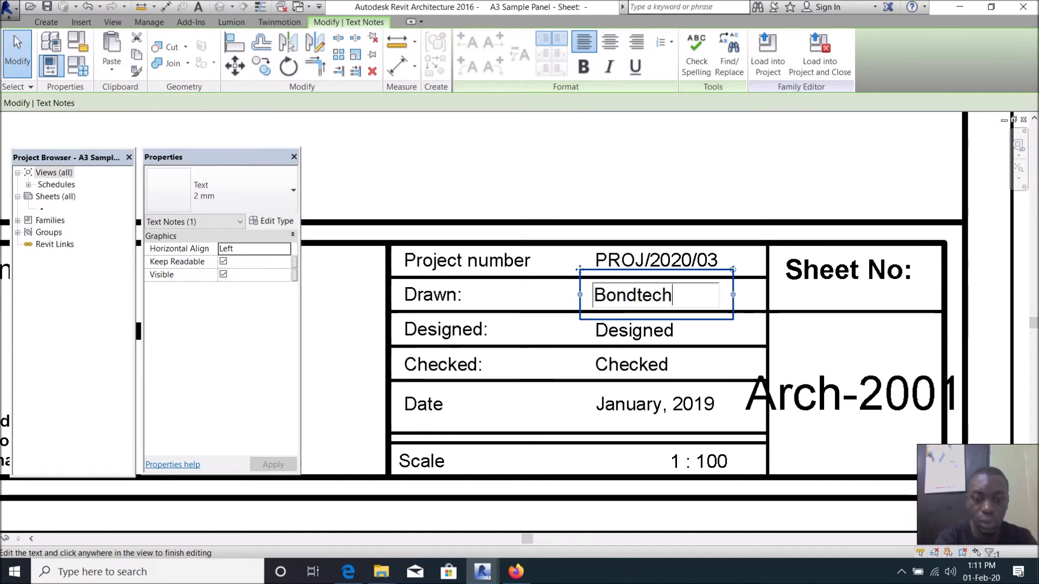
{"action": "key", "text": "ctrl+a"}
{"action": "key", "text": "ctrl+c"}
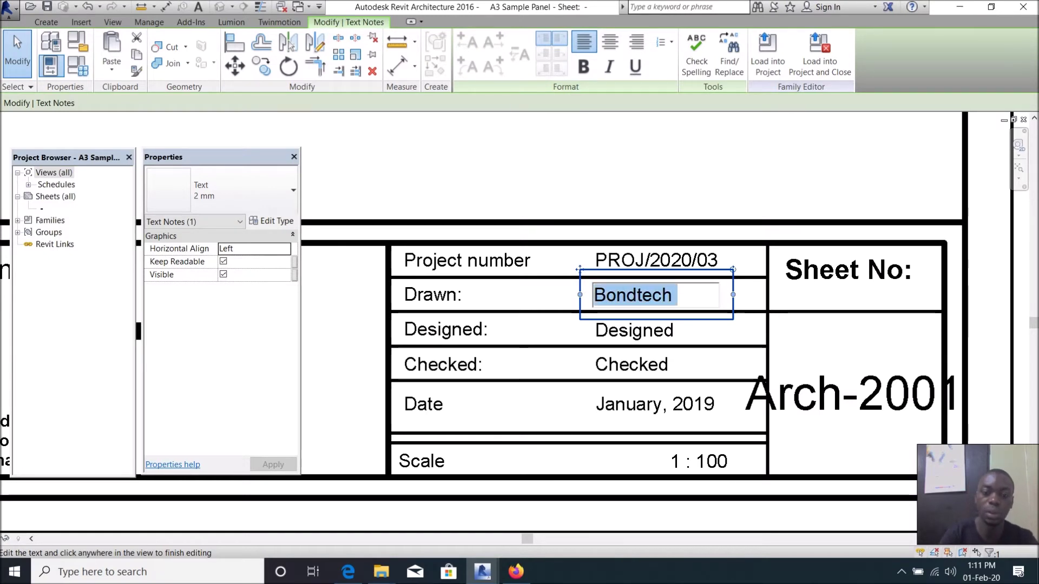
{"action": "left_click", "coordinate": [633, 331]}
- Paste 'Bondtech' into the Designed entry
{"action": "left_click", "coordinate": [633, 330]}
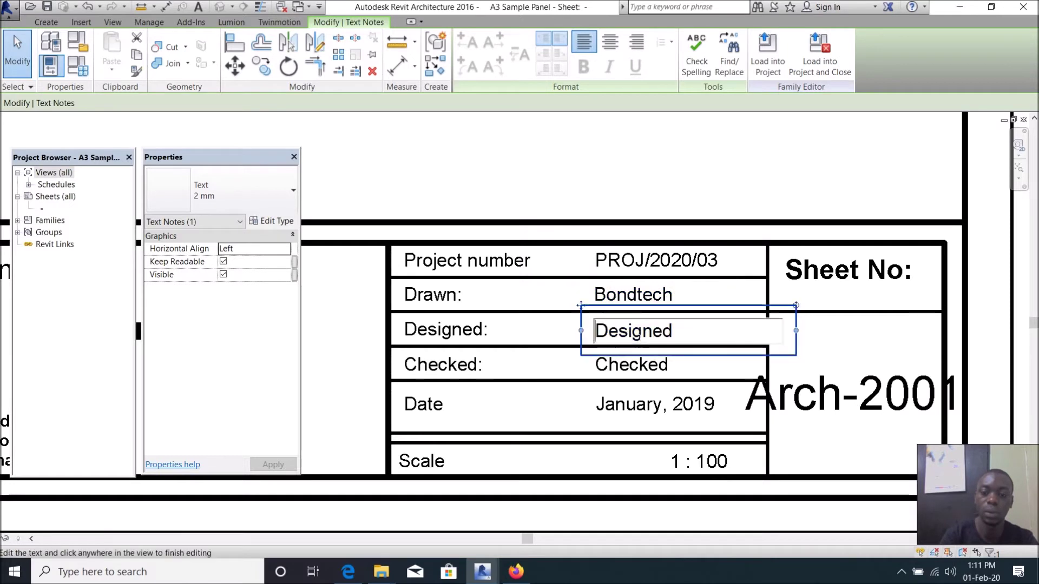
{"action": "key", "text": "ctrl+a"}
{"action": "key", "text": "ctrl+v"}
{"action": "type", "text": "\\"}
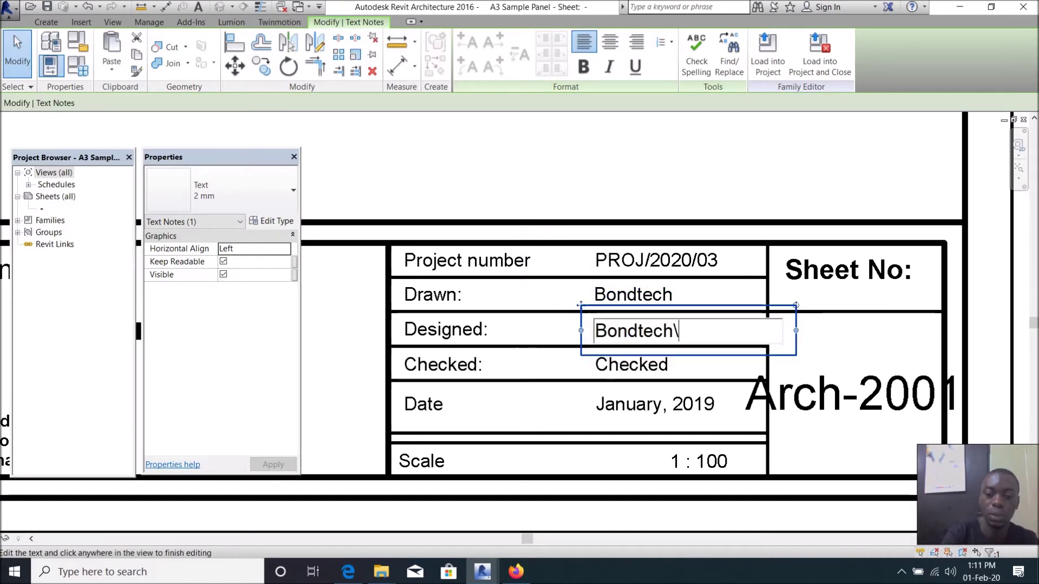
{"action": "key", "text": "BackSpace"}
{"action": "key", "text": "ctrl+a"}
{"action": "key", "text": "ctrl+c"}
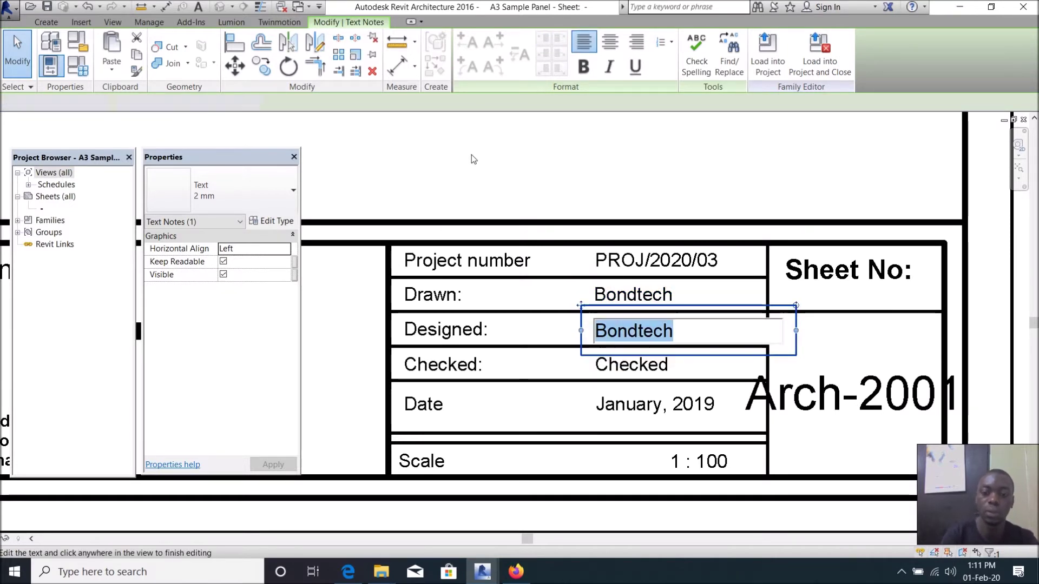
{"action": "left_click", "coordinate": [472, 158]}
- Paste 'Bondtech' into the Checked entry and update the date to January, 2020
{"action": "left_click", "coordinate": [631, 364]}
{"action": "left_click", "coordinate": [632, 364]}
{"action": "key", "text": "ctrl+a"}
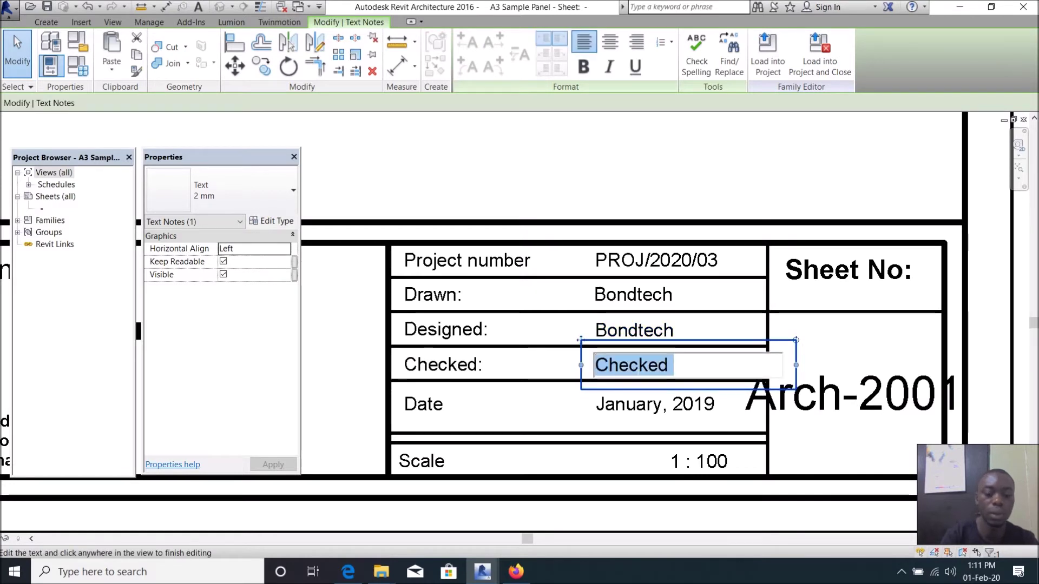
{"action": "key", "text": "ctrl+v"}
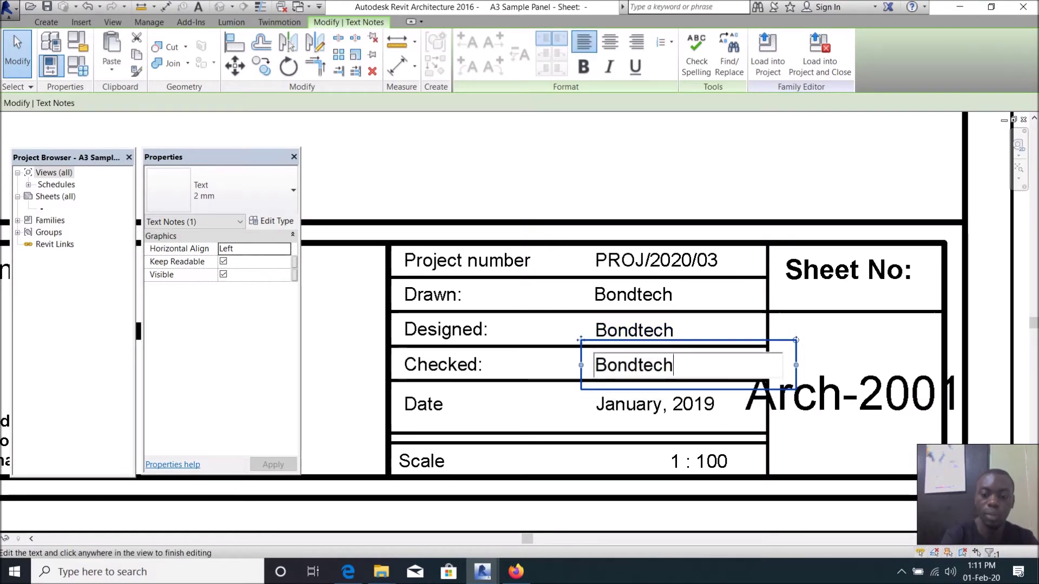
{"action": "left_click", "coordinate": [592, 163]}
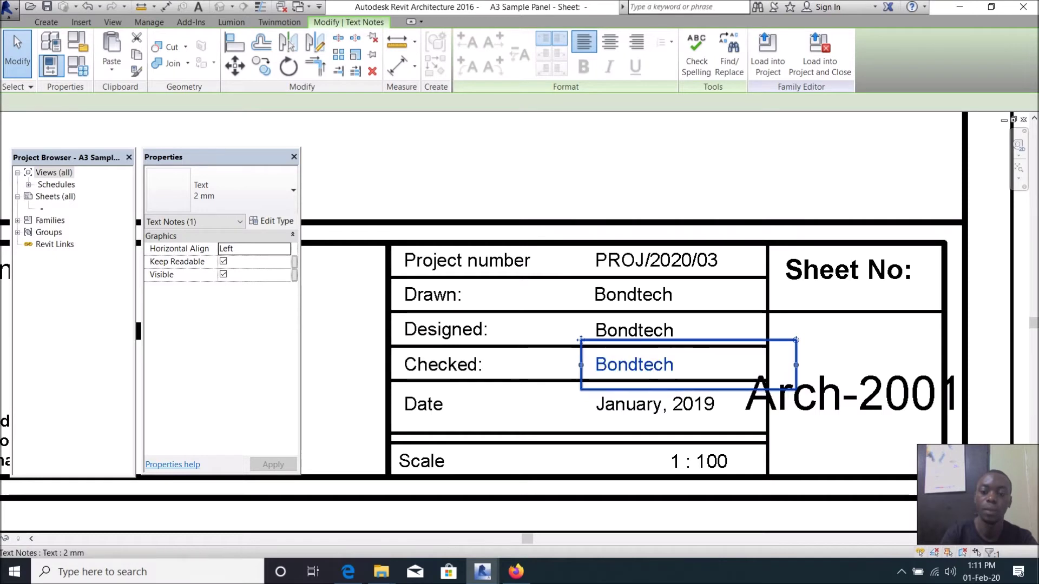
{"action": "double_click", "coordinate": [659, 414]}
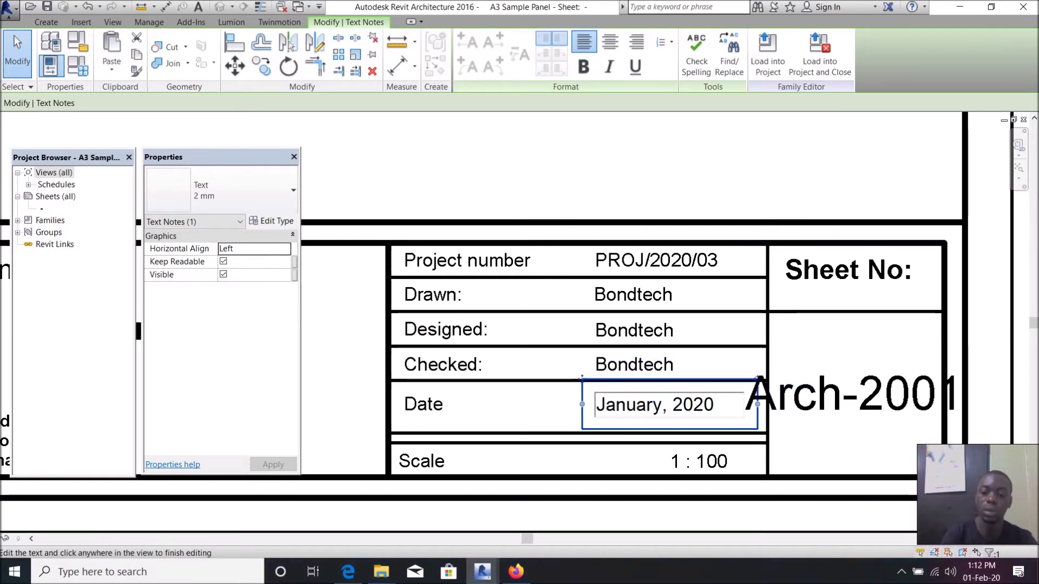
{"action": "key", "text": "ctrl+a"}
{"action": "left_click", "coordinate": [754, 331]}
{"action": "scroll", "coordinate": [802, 282], "scroll_direction": "down", "scroll_amount": 4}
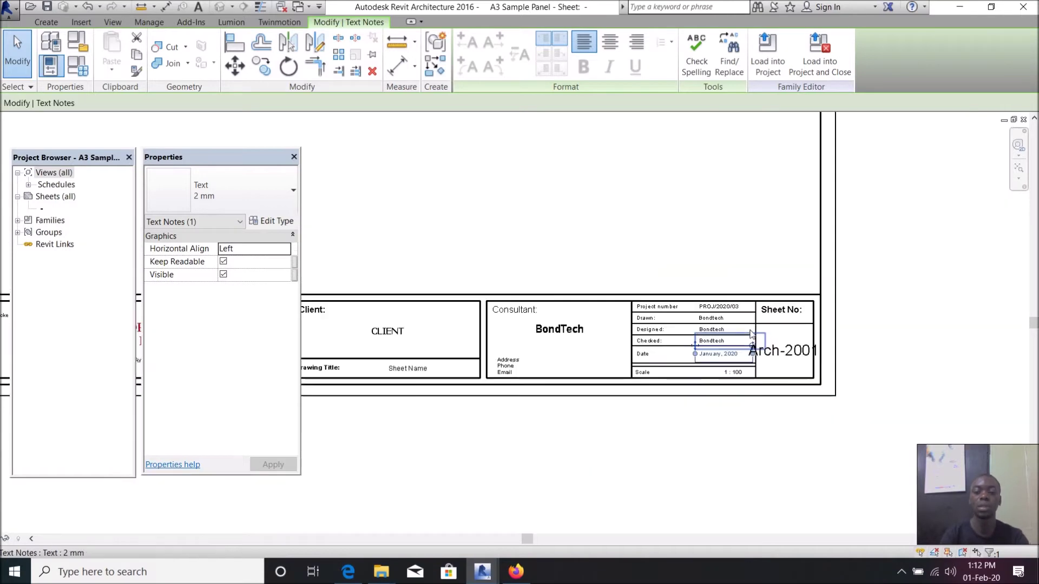
{"action": "scroll", "coordinate": [802, 282], "scroll_direction": "down", "scroll_amount": 1}
{"action": "scroll", "coordinate": [657, 235], "scroll_direction": "up", "scroll_amount": 2}
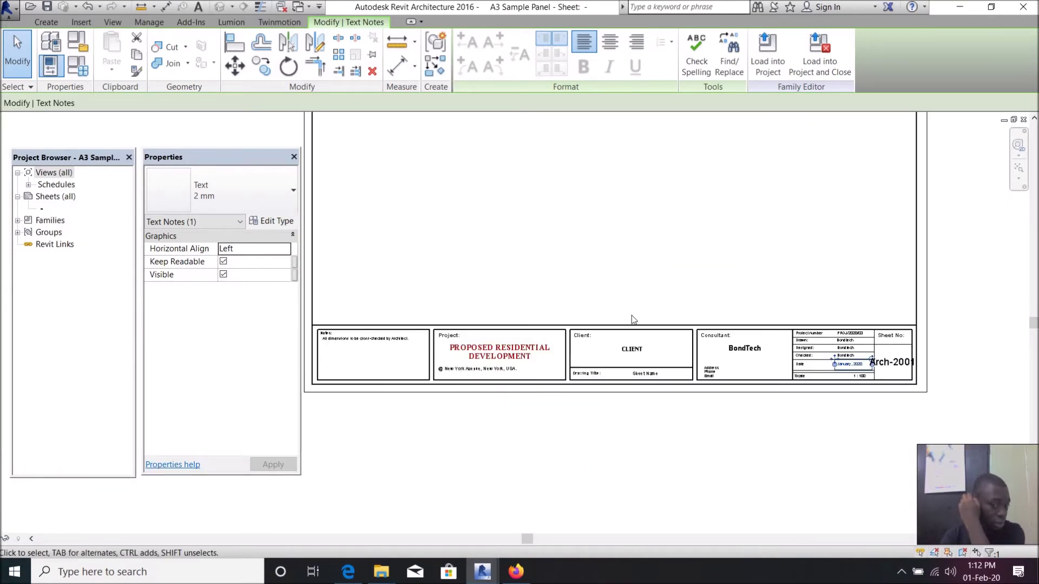
{"action": "scroll", "coordinate": [629, 334], "scroll_direction": "down", "scroll_amount": 2}
{"action": "scroll", "coordinate": [628, 334], "scroll_direction": "up", "scroll_amount": 4}
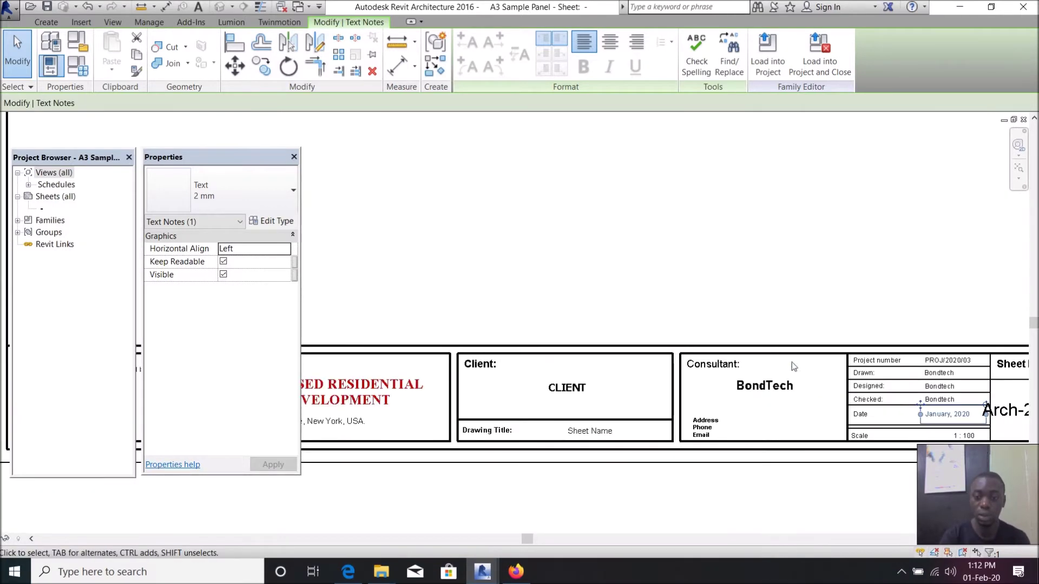
{"action": "scroll", "coordinate": [710, 362], "scroll_direction": "down", "scroll_amount": 2}
{"action": "scroll", "coordinate": [710, 361], "scroll_direction": "down", "scroll_amount": 1}
{"action": "scroll", "coordinate": [726, 336], "scroll_direction": "up", "scroll_amount": 1}
{"action": "left_click", "coordinate": [642, 325]}
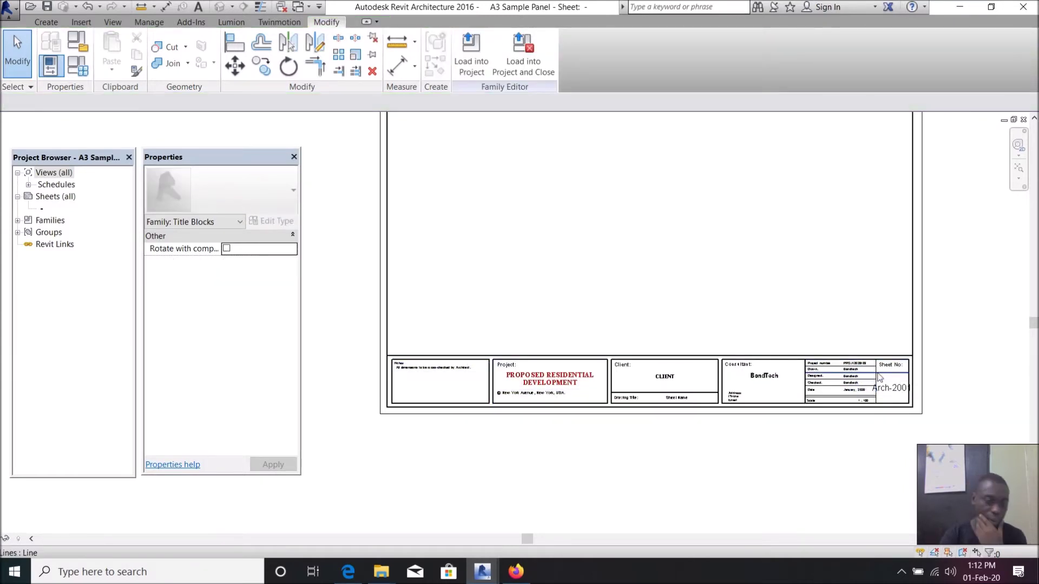
{"action": "scroll", "coordinate": [535, 440], "scroll_direction": "down", "scroll_amount": 1}
{"action": "scroll", "coordinate": [536, 440], "scroll_direction": "up", "scroll_amount": 2}
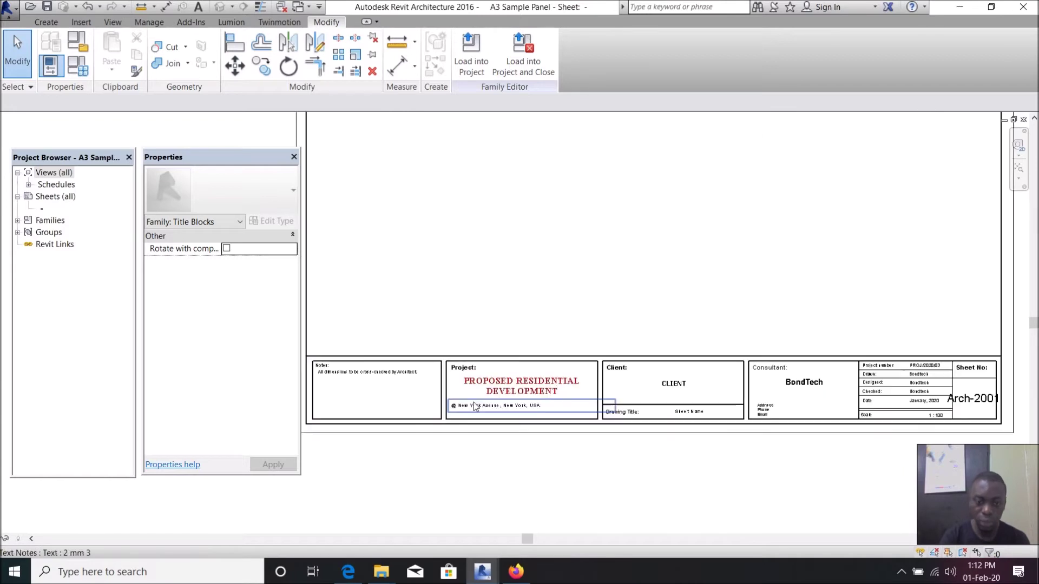
{"action": "scroll", "coordinate": [406, 394], "scroll_direction": "down", "scroll_amount": 1}
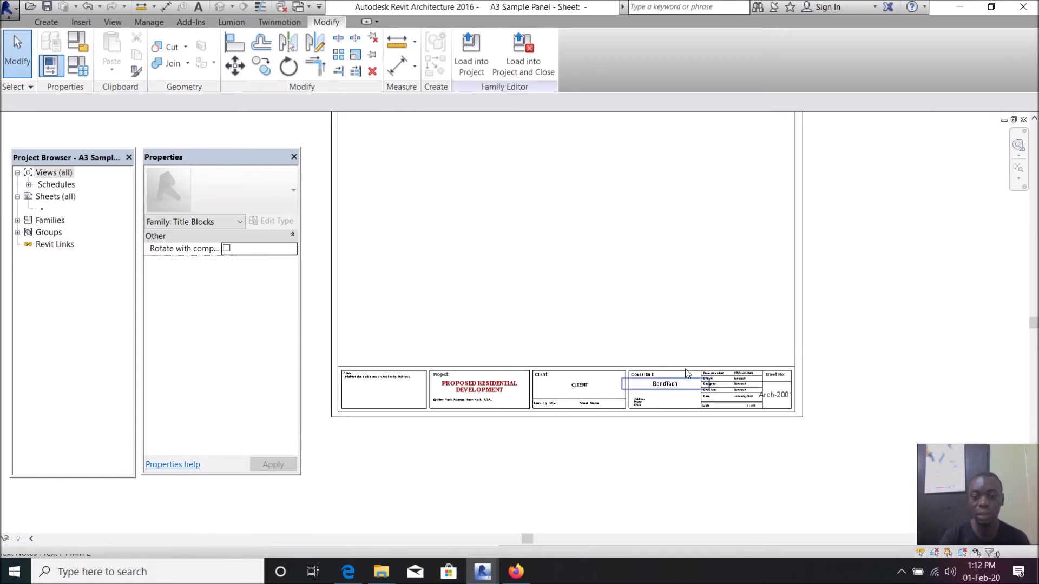
{"action": "scroll", "coordinate": [676, 365], "scroll_direction": "down", "scroll_amount": 1}
- Save A3 Sample Panel.rfa and load it into the project, overwriting the existing version
{"action": "scroll", "coordinate": [607, 423], "scroll_direction": "down", "scroll_amount": 1}
{"action": "scroll", "coordinate": [606, 287], "scroll_direction": "up", "scroll_amount": 2}
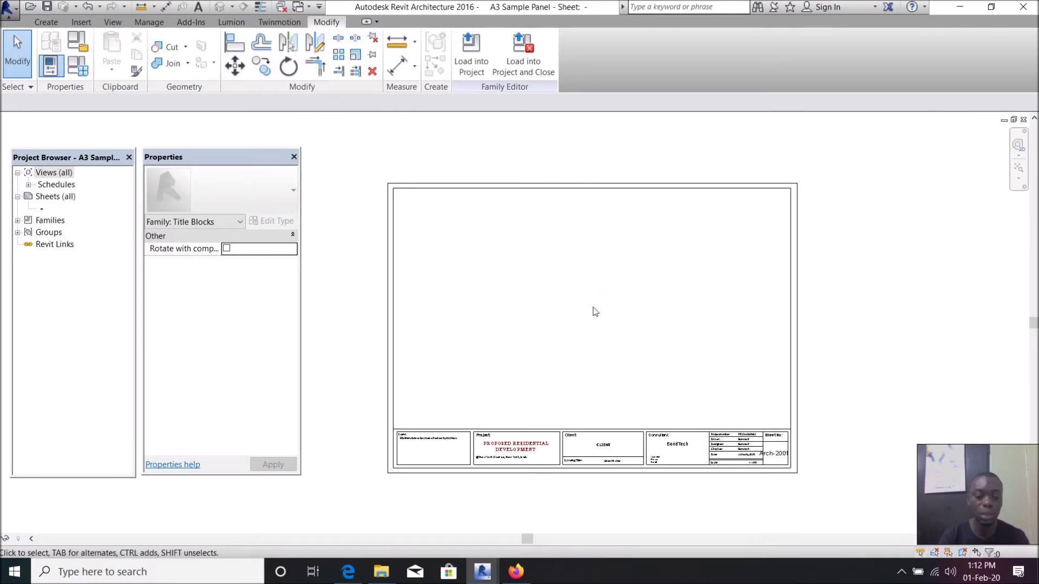
{"action": "key", "text": "ctrl+s"}
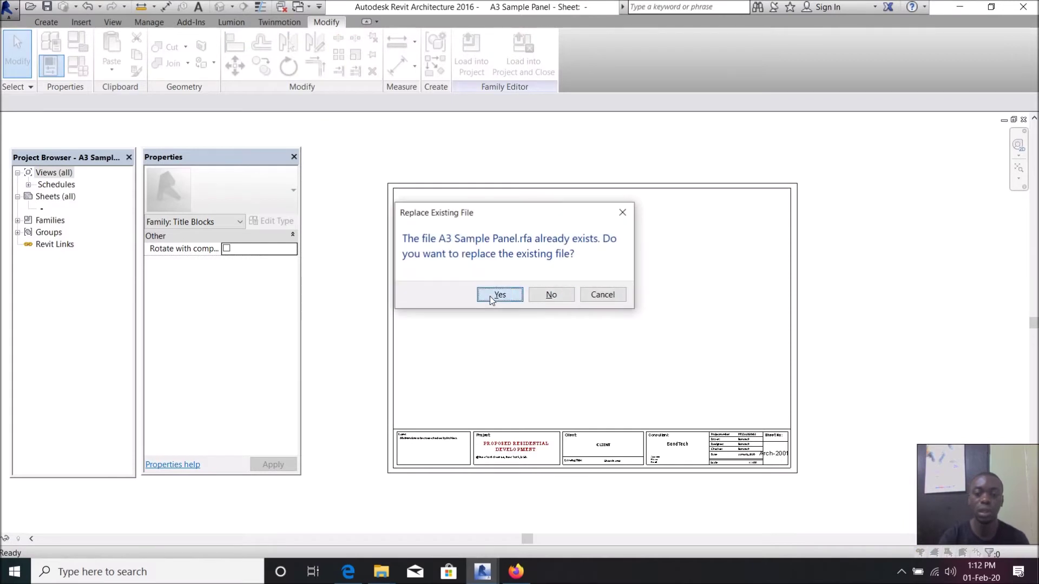
{"action": "left_click", "coordinate": [493, 295]}
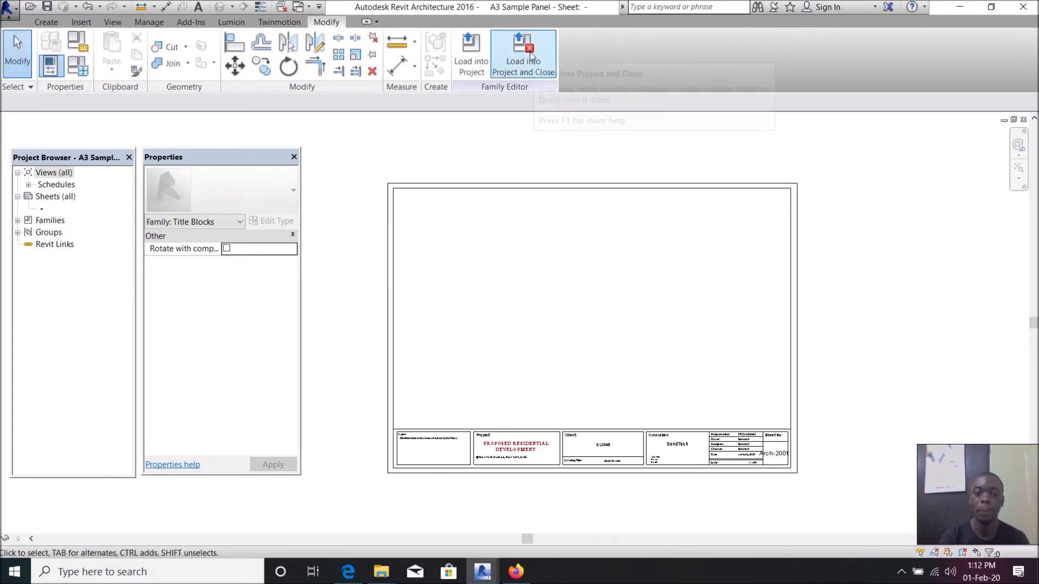
{"action": "left_click", "coordinate": [523, 54]}
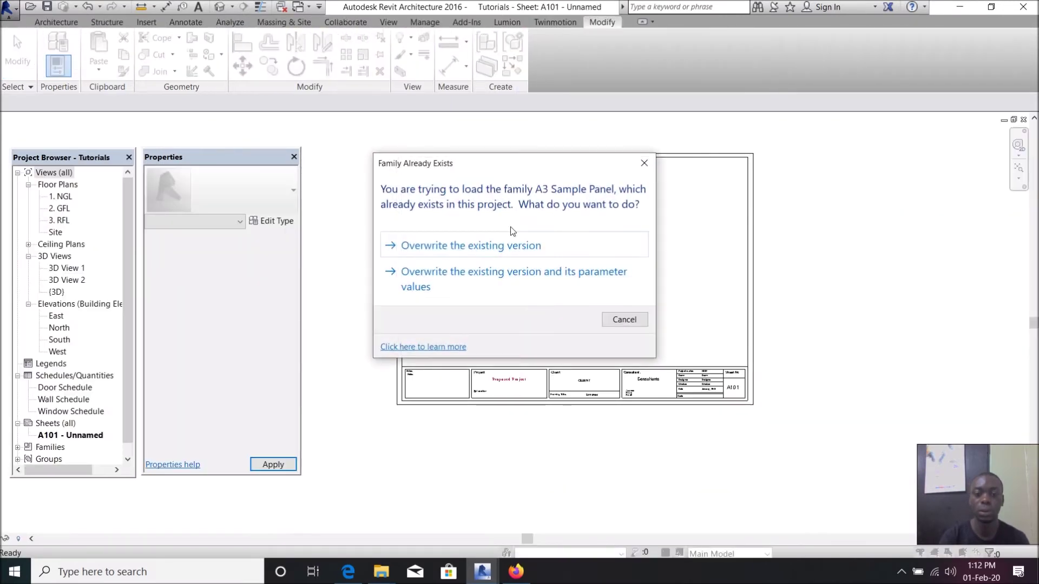
{"action": "left_click", "coordinate": [509, 243]}
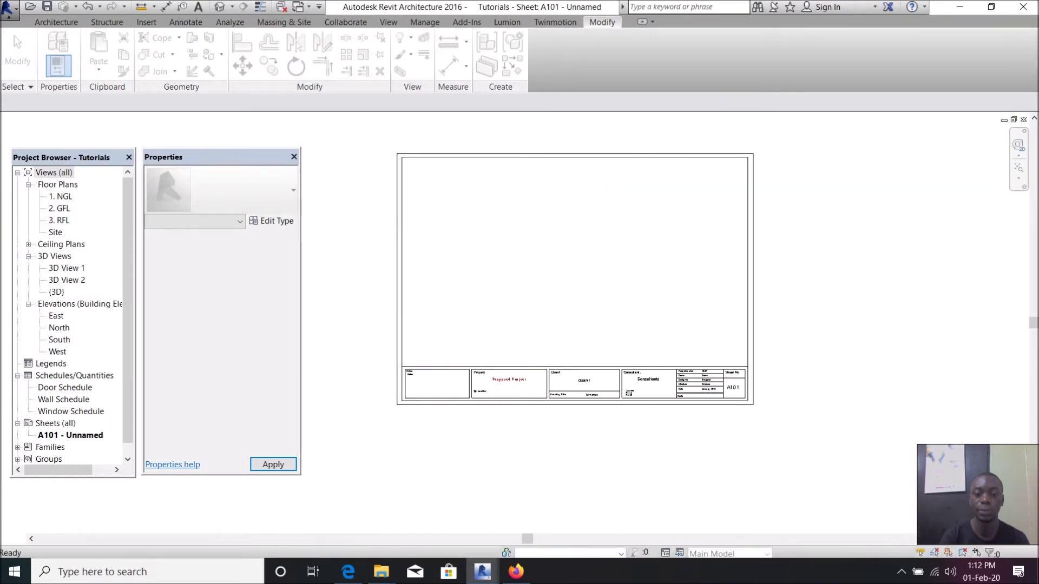
{"action": "scroll", "coordinate": [477, 392], "scroll_direction": "up", "scroll_amount": 4}
{"action": "scroll", "coordinate": [575, 361], "scroll_direction": "down", "scroll_amount": 1}
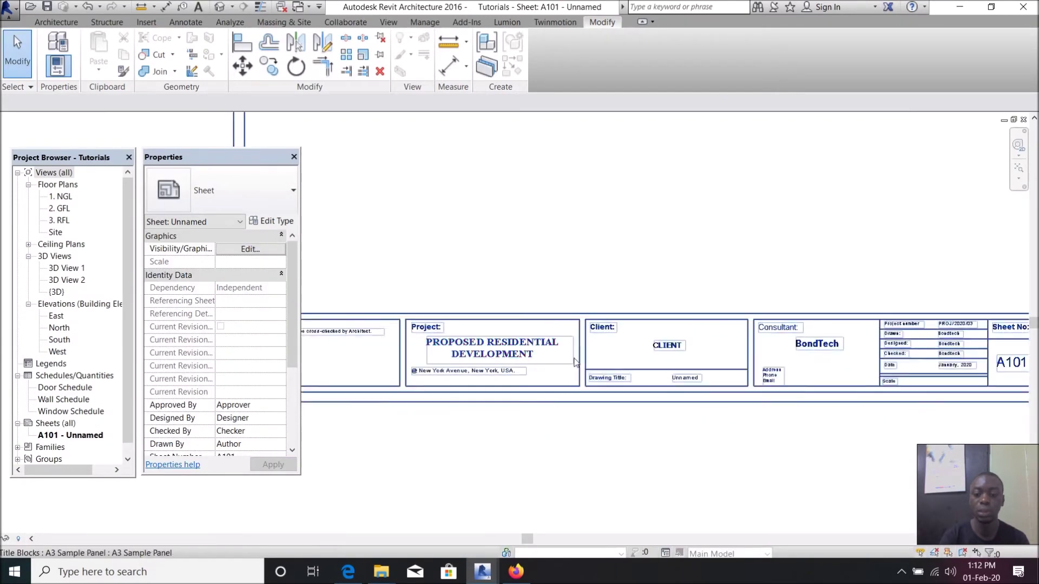
{"action": "scroll", "coordinate": [576, 361], "scroll_direction": "down", "scroll_amount": 3}
{"action": "scroll", "coordinate": [781, 355], "scroll_direction": "up", "scroll_amount": 5}
{"action": "scroll", "coordinate": [827, 349], "scroll_direction": "down", "scroll_amount": 3}
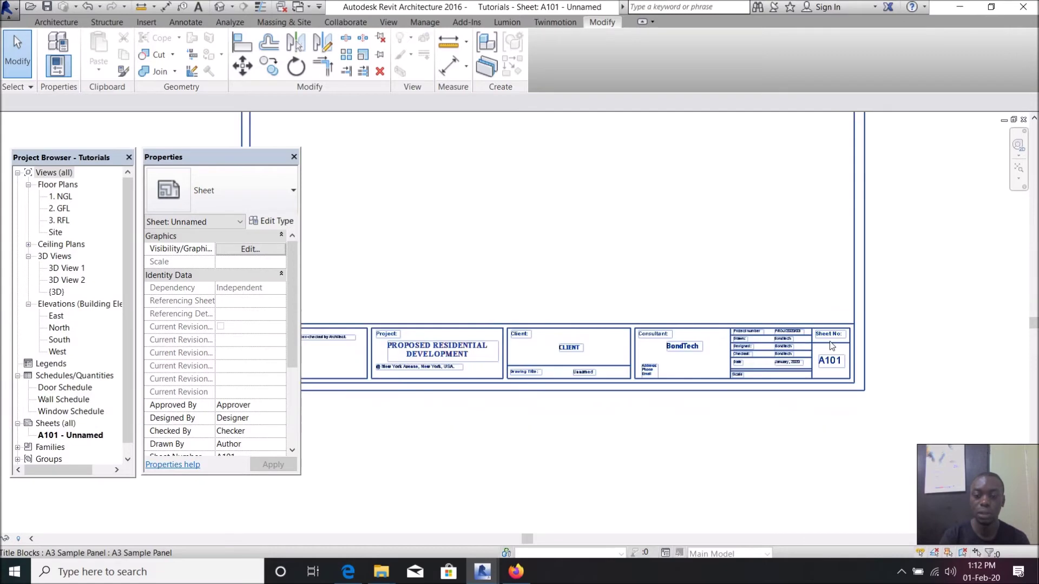
- Rename sheet A101 - Unnamed to number A01 and name GROUND FLOOR
{"action": "right_click", "coordinate": [80, 440]}
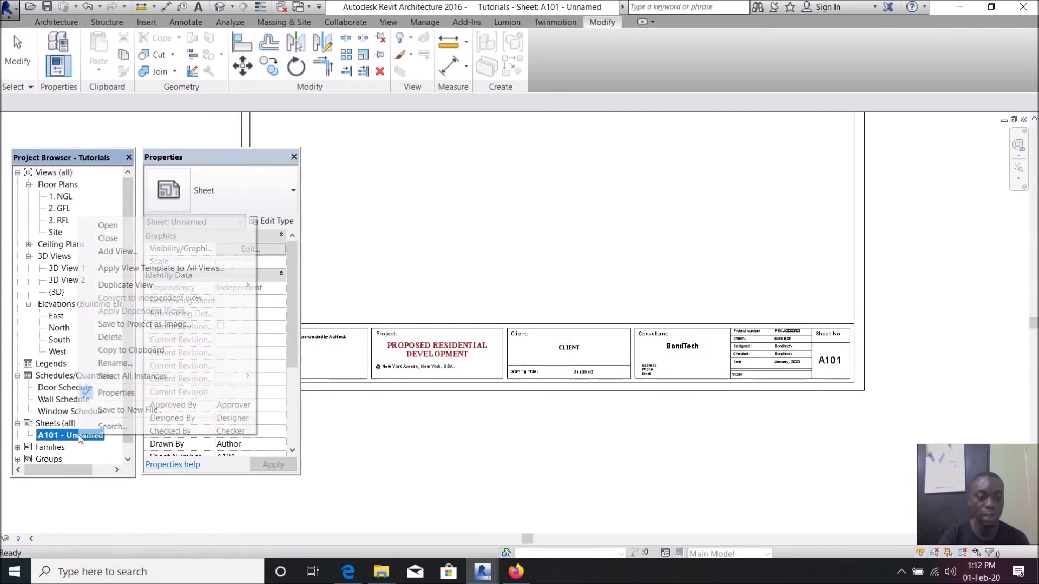
{"action": "left_click", "coordinate": [222, 360]}
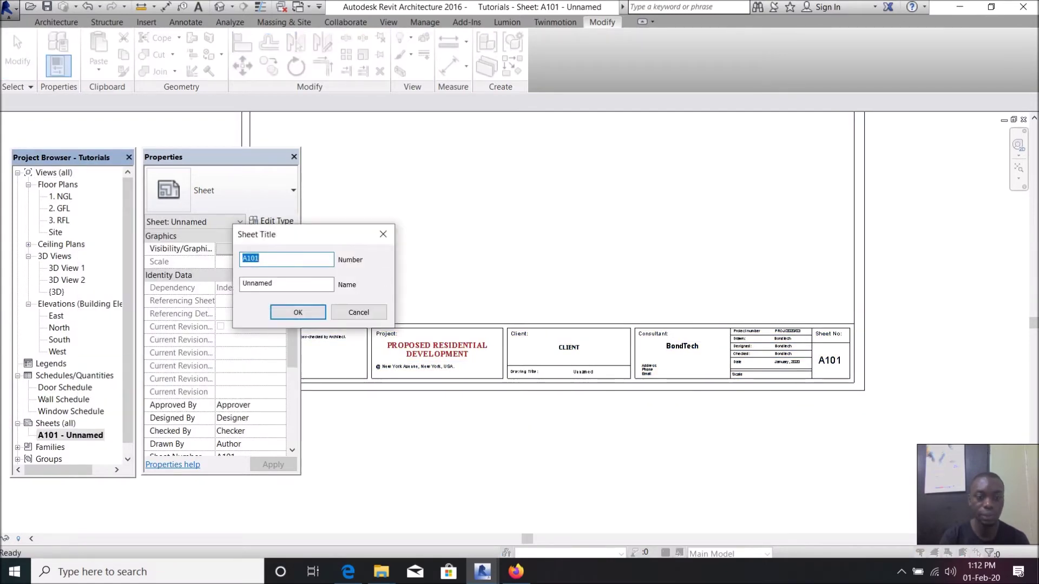
{"action": "key", "text": "BackSpace"}
{"action": "key", "text": "BackSpace"}
{"action": "key", "text": "BackSpace"}
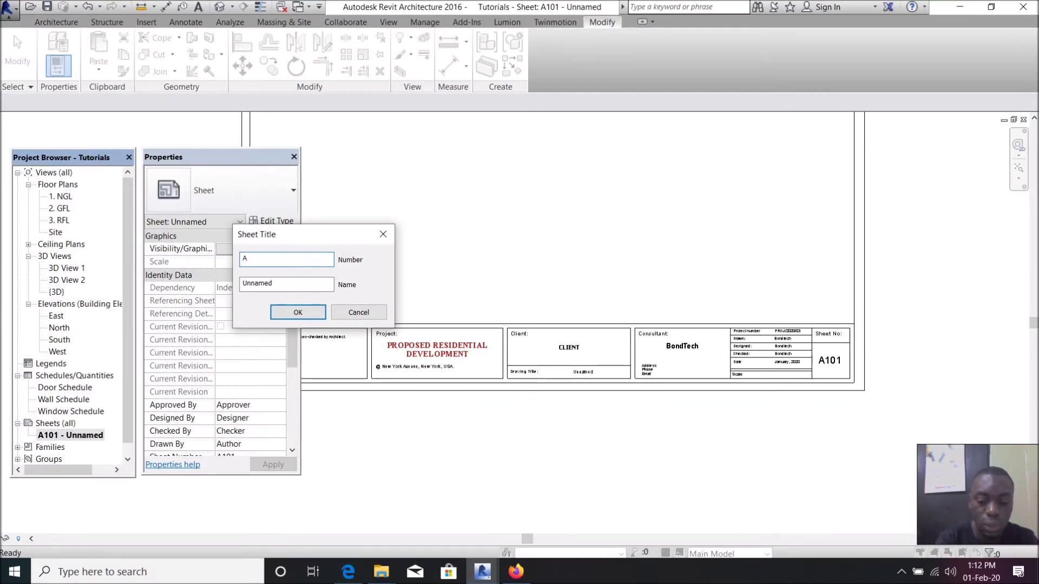
{"action": "type", "text": "0"}
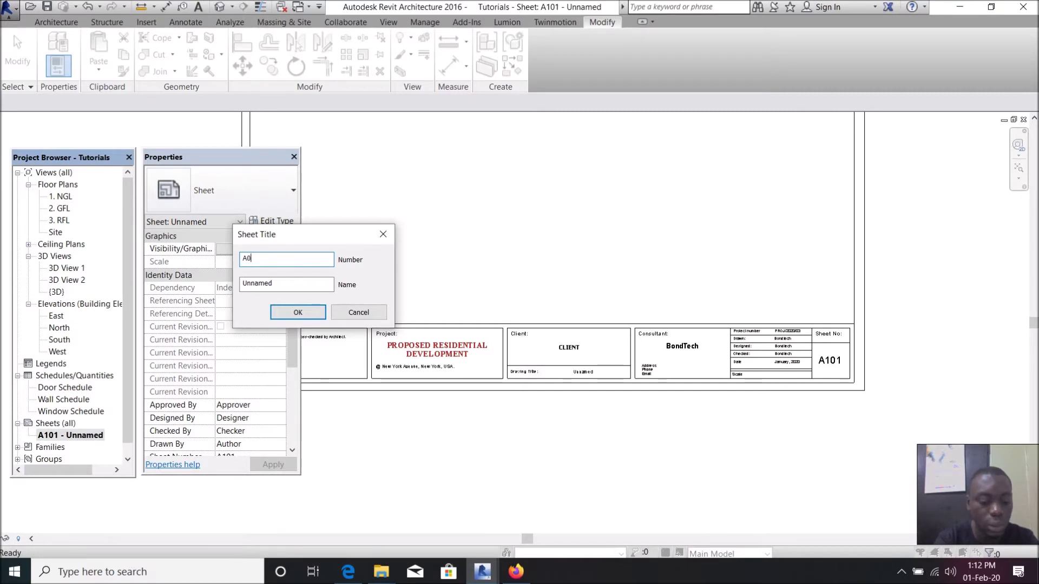
{"action": "type", "text": "1"}
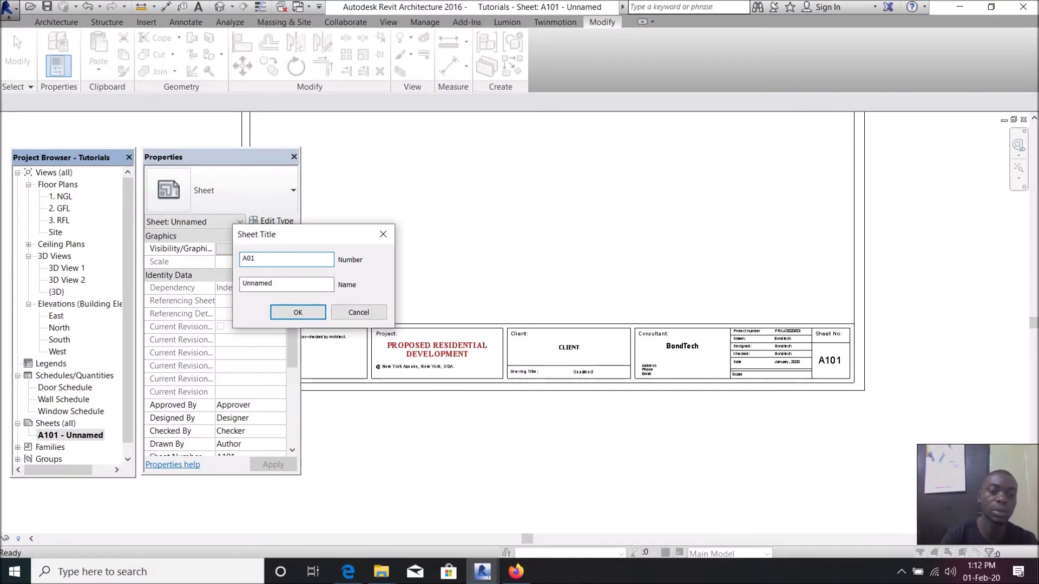
{"action": "key", "text": "Tab"}
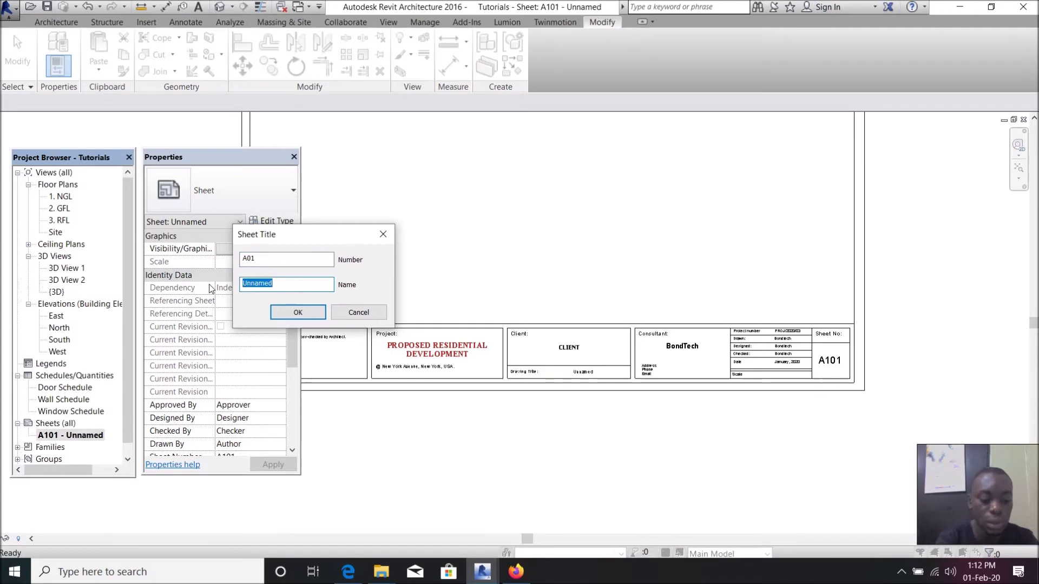
{"action": "type", "text": "GROUND FL"}
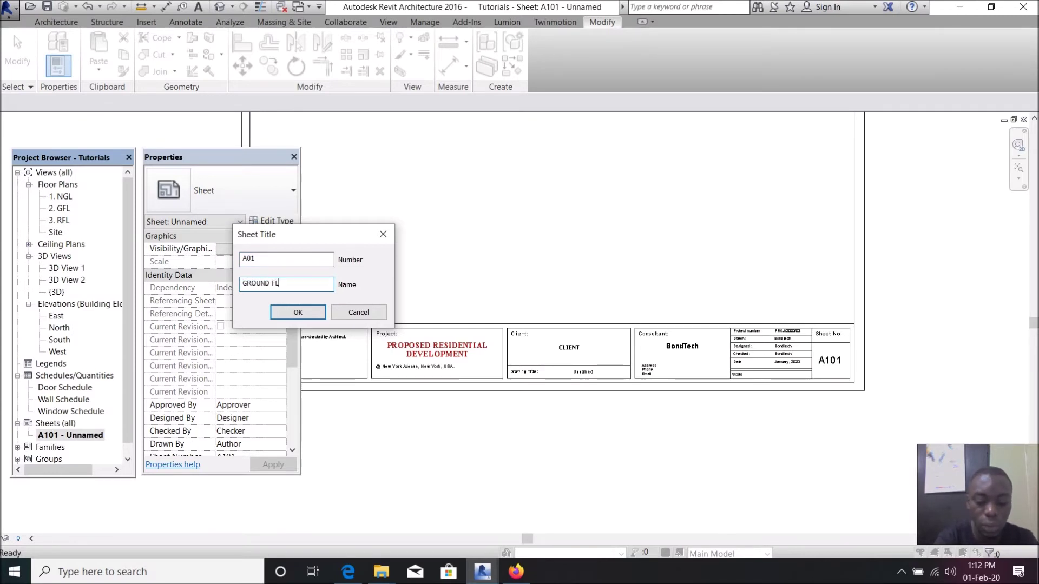
{"action": "type", "text": "OOR"}
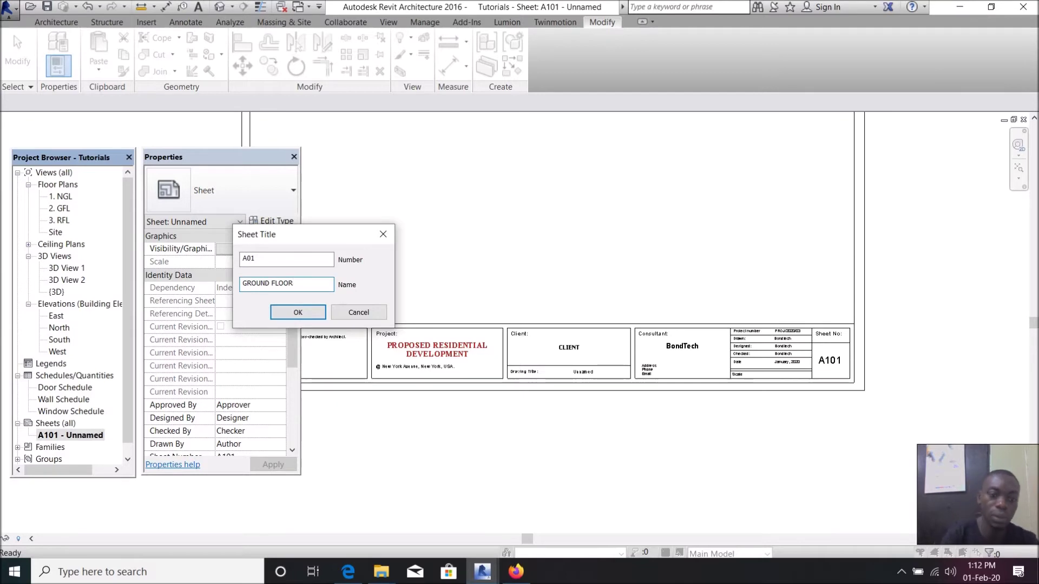
{"action": "key", "text": "Return"}
{"action": "scroll", "coordinate": [668, 373], "scroll_direction": "down", "scroll_amount": 3}
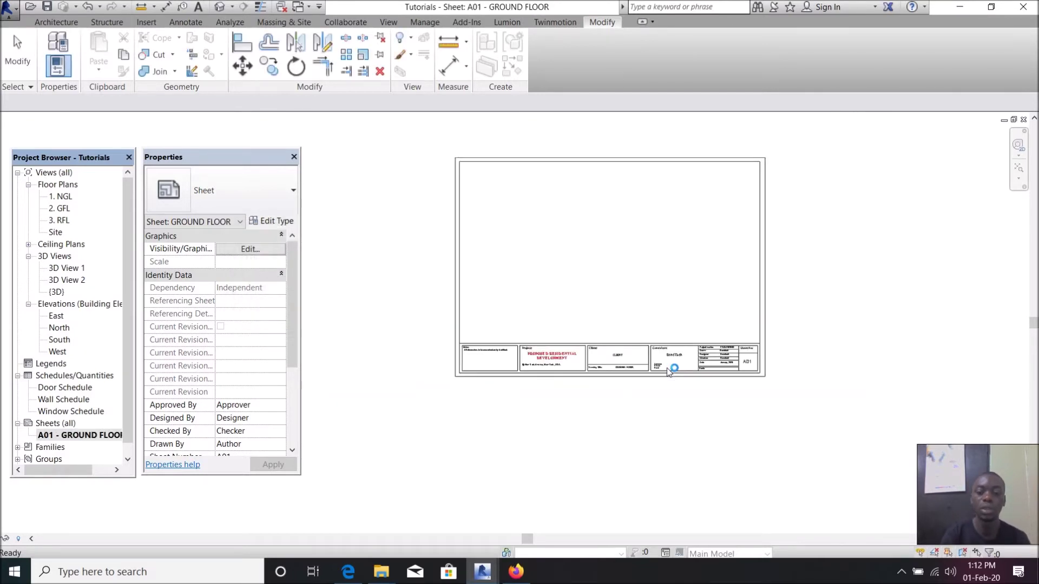
{"action": "scroll", "coordinate": [541, 391], "scroll_direction": "up", "scroll_amount": 2}
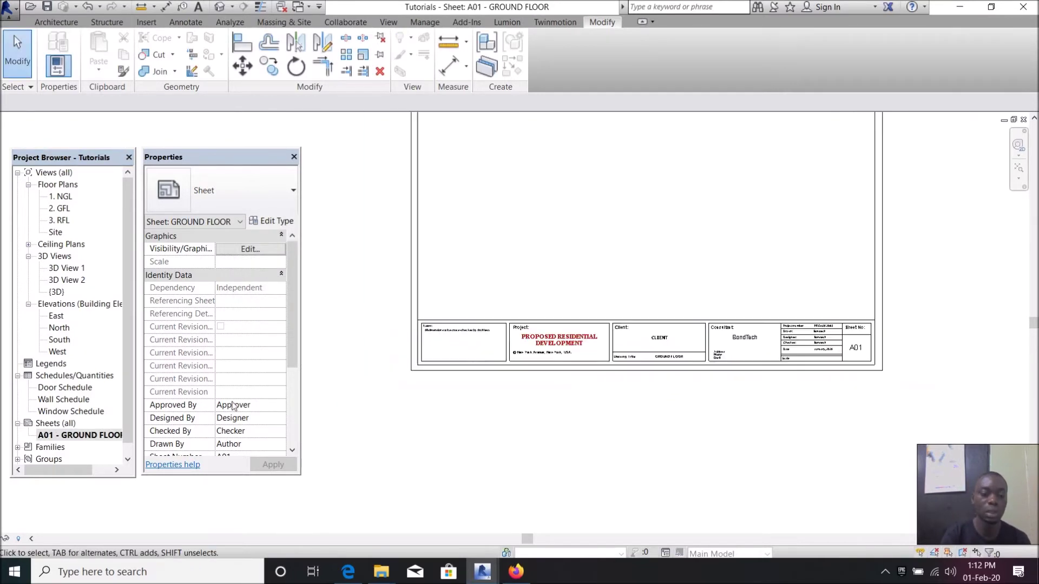
- Create two new sheets, A02 and A03, using the A3 Sample Panel title block
{"action": "right_click", "coordinate": [59, 426]}
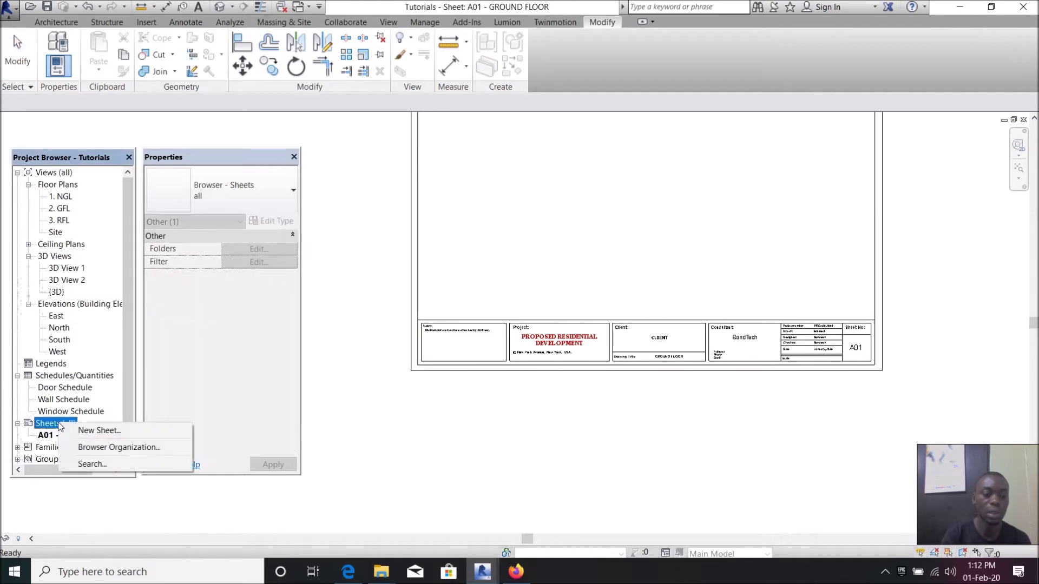
{"action": "left_click", "coordinate": [95, 433]}
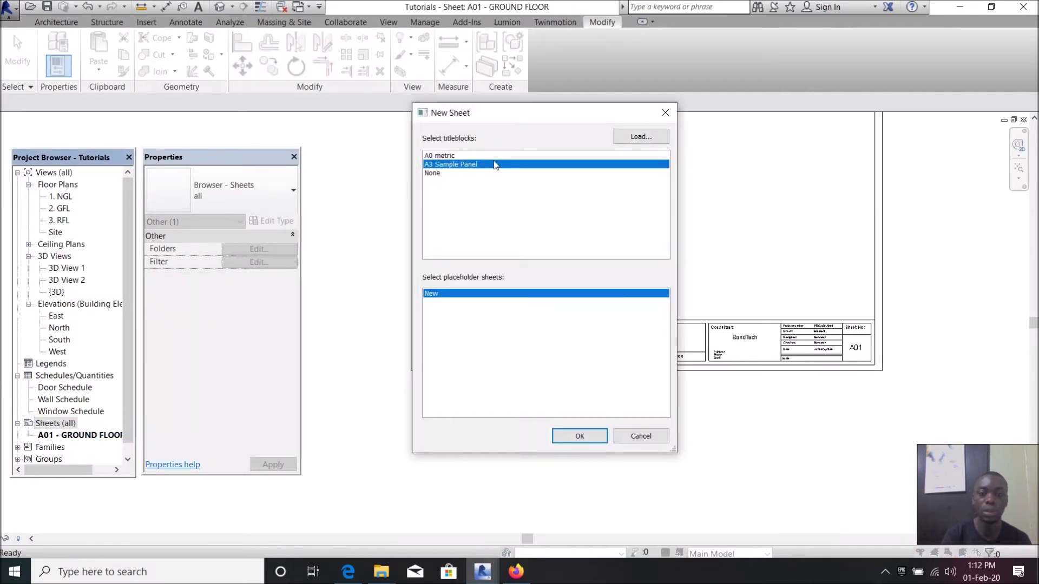
{"action": "left_click", "coordinate": [576, 440]}
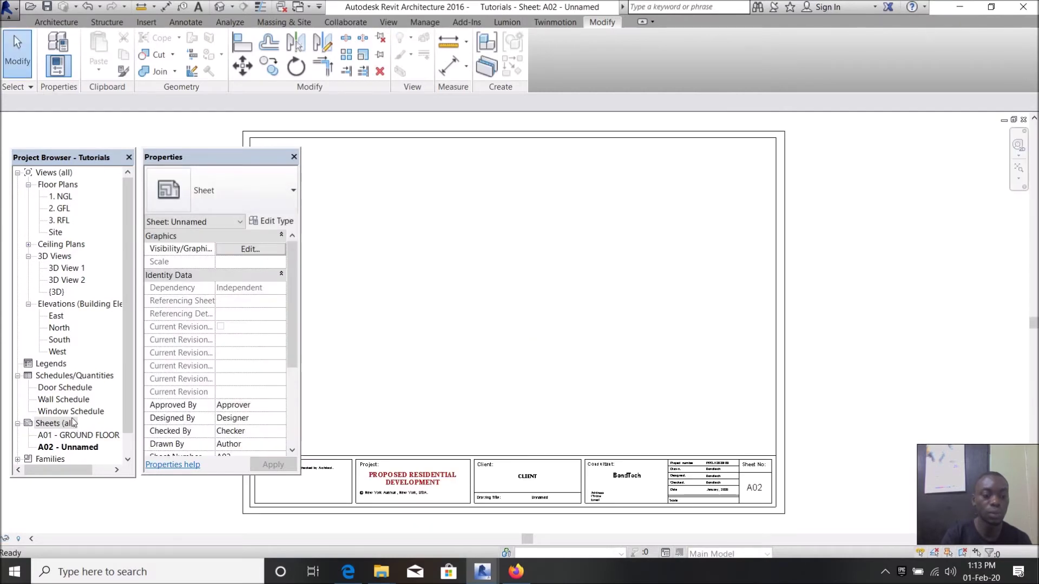
{"action": "right_click", "coordinate": [73, 423]}
{"action": "left_click", "coordinate": [106, 431]}
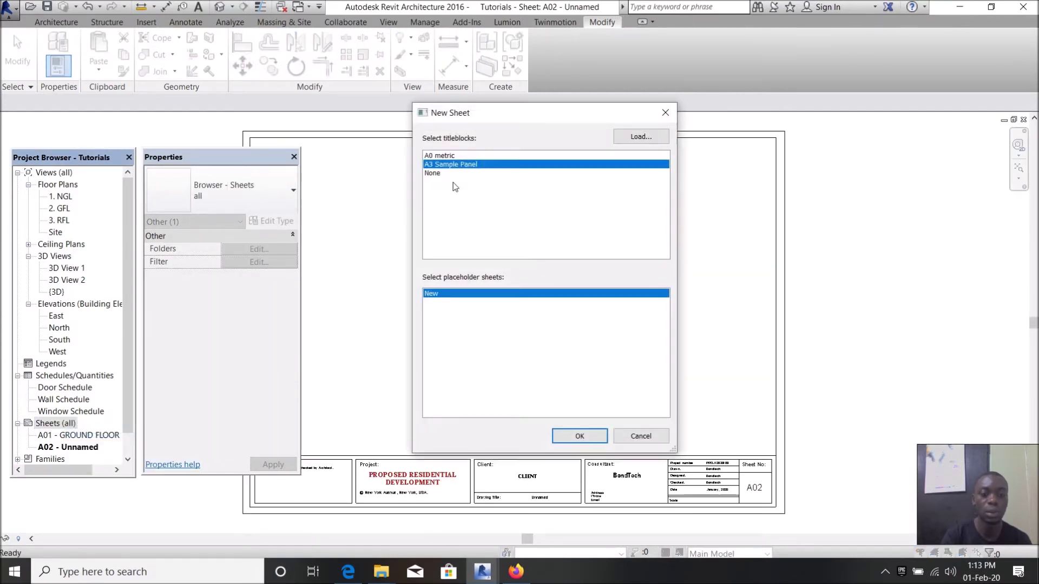
{"action": "left_click", "coordinate": [577, 436]}
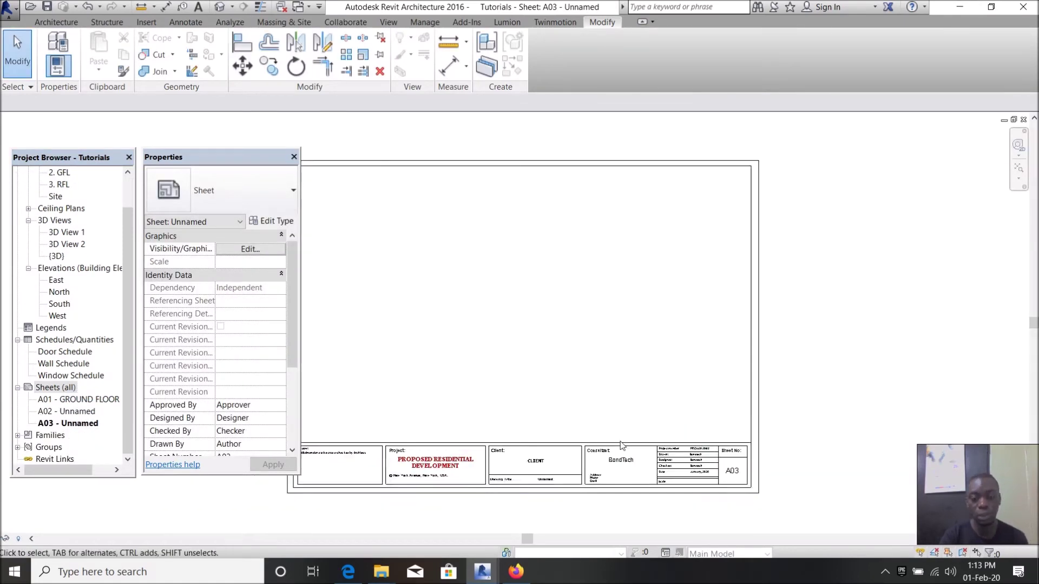
- Open sheet A01 - GROUND FLOOR from the Project Browser
{"action": "scroll", "coordinate": [622, 445], "scroll_direction": "up", "scroll_amount": 4}
{"action": "scroll", "coordinate": [812, 412], "scroll_direction": "down", "scroll_amount": 2}
{"action": "scroll", "coordinate": [847, 400], "scroll_direction": "up", "scroll_amount": 1}
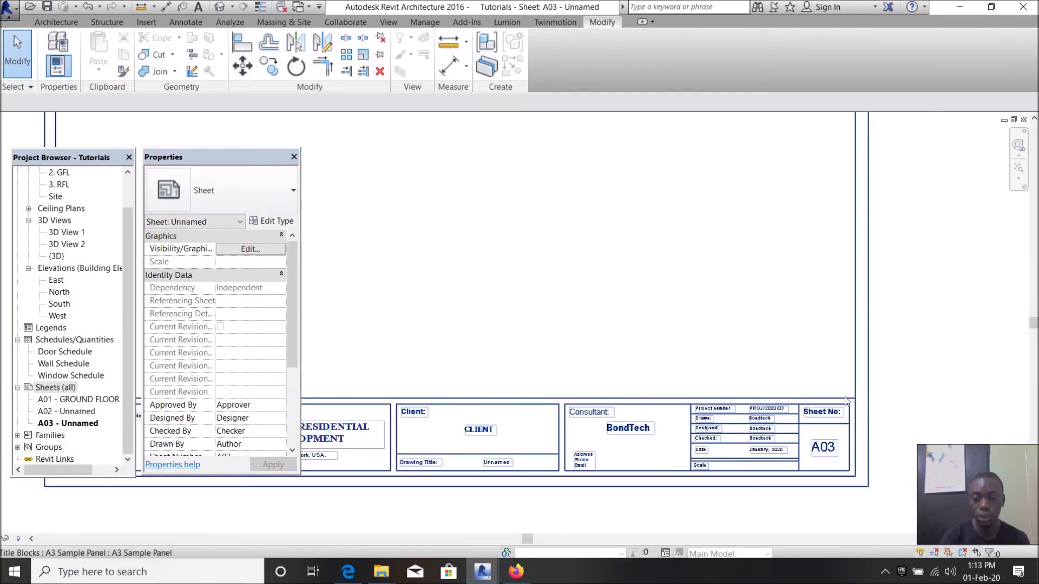
{"action": "scroll", "coordinate": [764, 458], "scroll_direction": "up", "scroll_amount": 1}
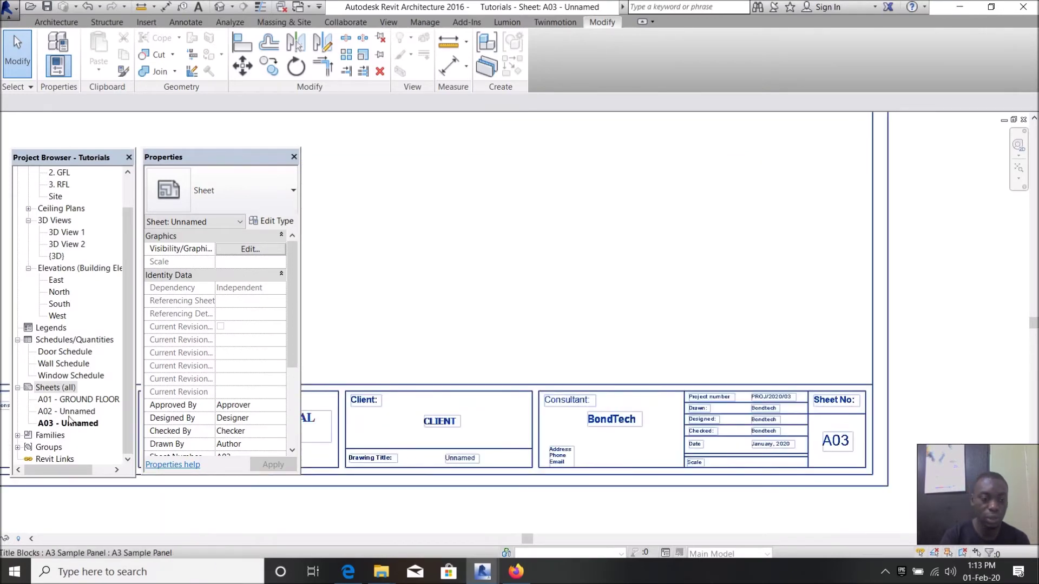
{"action": "double_click", "coordinate": [63, 399]}
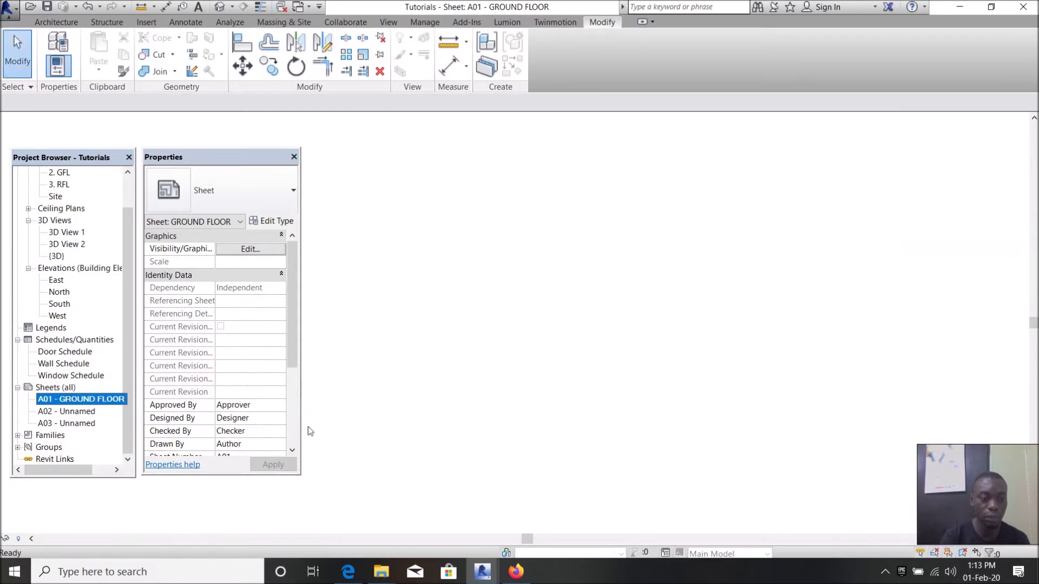
- Zoom around the A01 title block, then open sheet A02 - Unnamed
{"action": "scroll", "coordinate": [606, 419], "scroll_direction": "up", "scroll_amount": 4}
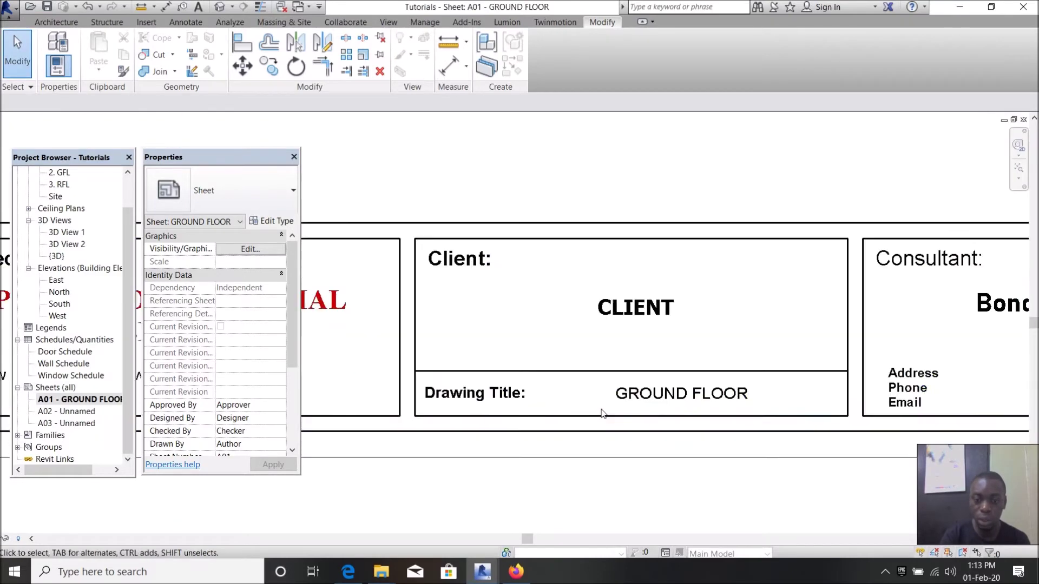
{"action": "scroll", "coordinate": [619, 371], "scroll_direction": "down", "scroll_amount": 4}
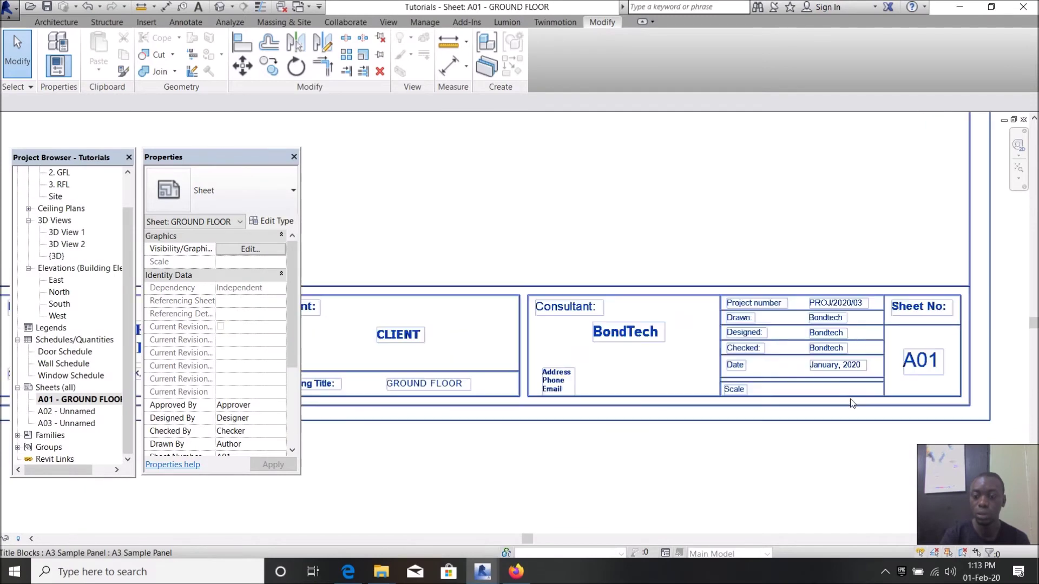
{"action": "scroll", "coordinate": [851, 391], "scroll_direction": "up", "scroll_amount": 4}
{"action": "scroll", "coordinate": [693, 394], "scroll_direction": "down", "scroll_amount": 4}
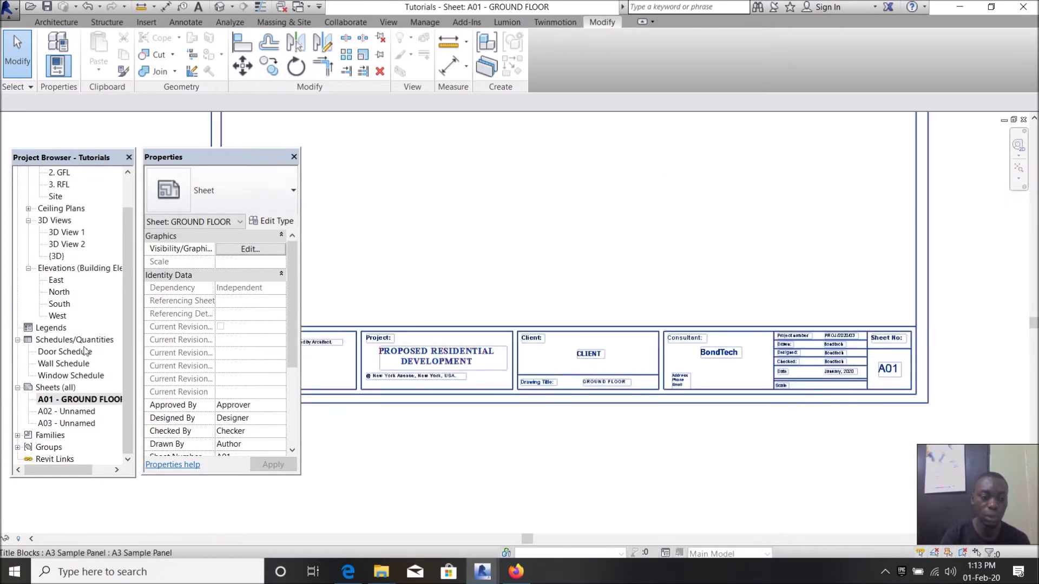
{"action": "double_click", "coordinate": [63, 414]}
- Rename sheet A02 to ROOF PLAN
{"action": "right_click", "coordinate": [63, 414]}
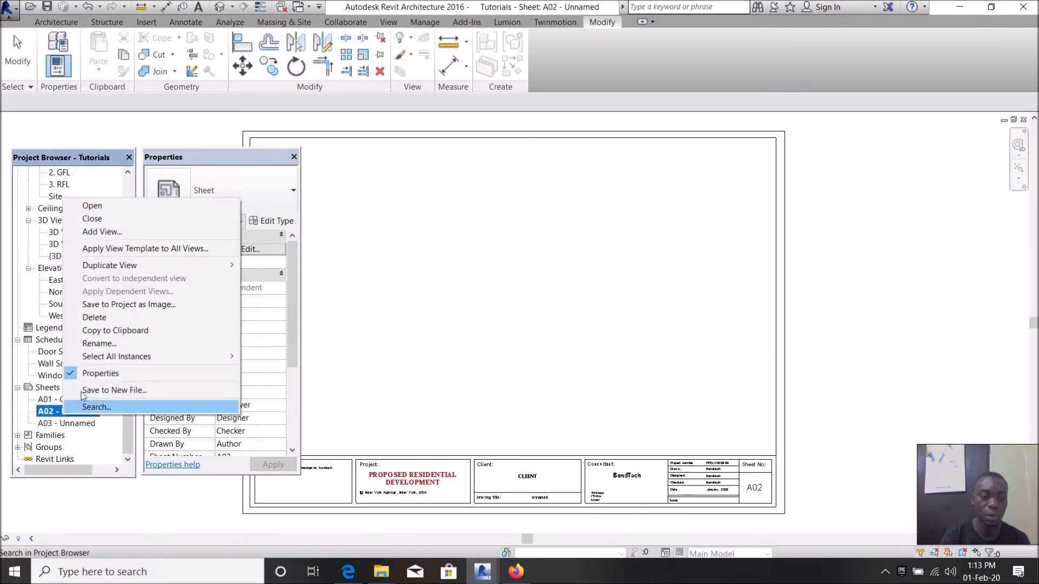
{"action": "left_click", "coordinate": [100, 344]}
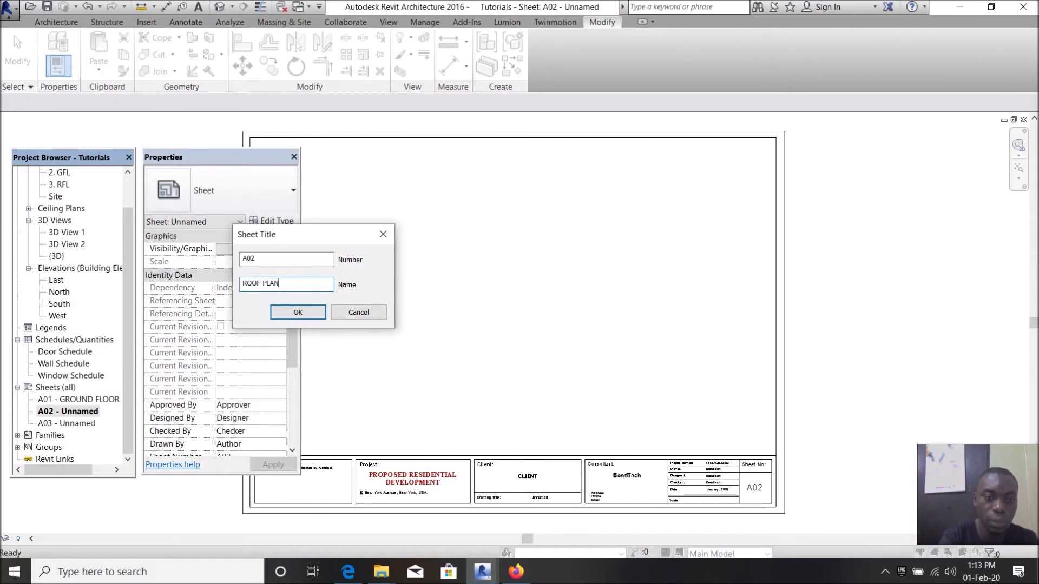
{"action": "left_click", "coordinate": [297, 312]}
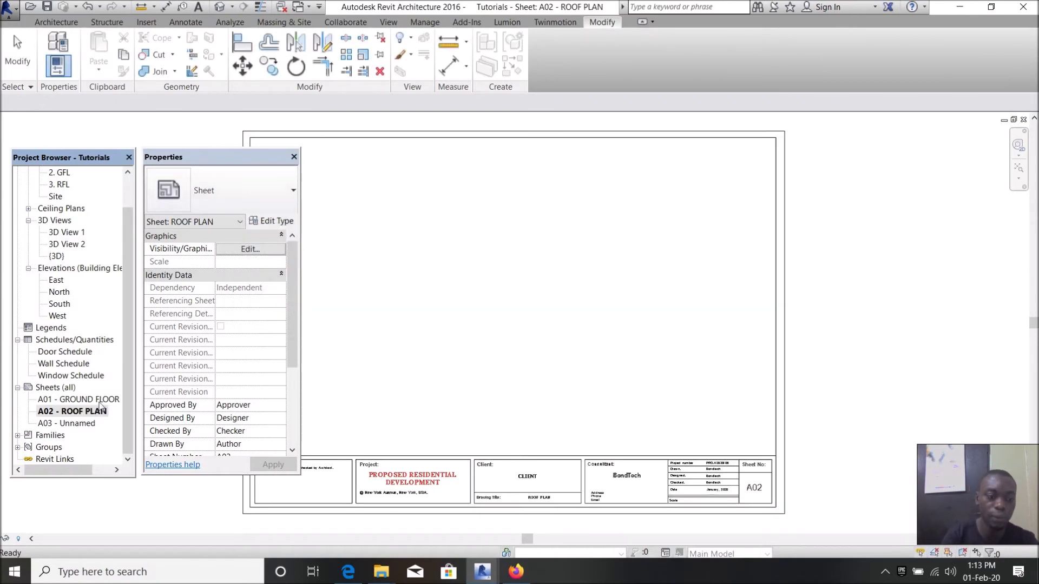
- Open sheet A03 and rename it to FRONT VIEW
{"action": "double_click", "coordinate": [76, 424]}
{"action": "right_click", "coordinate": [76, 425]}
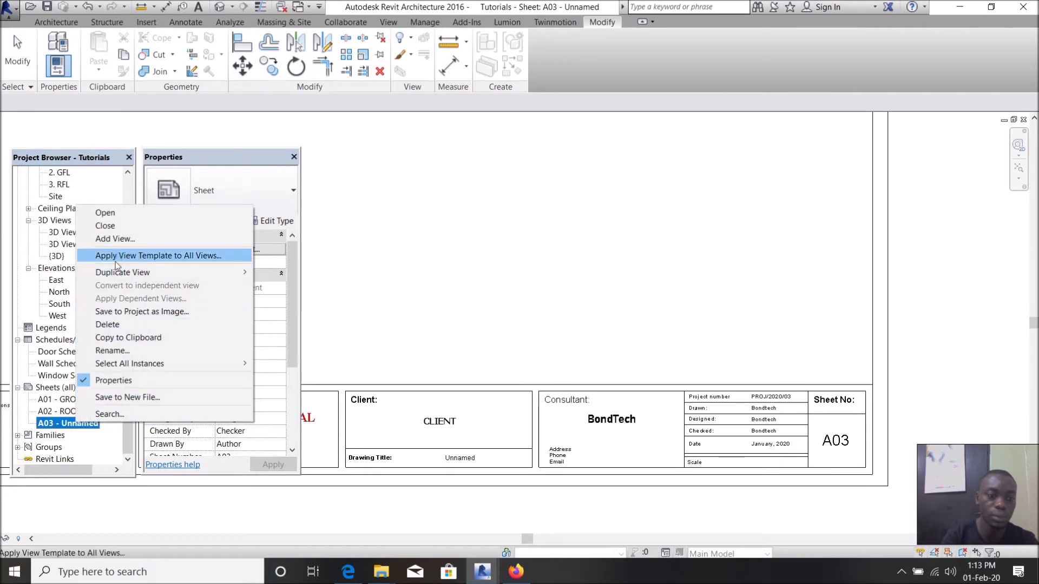
{"action": "left_click", "coordinate": [114, 351]}
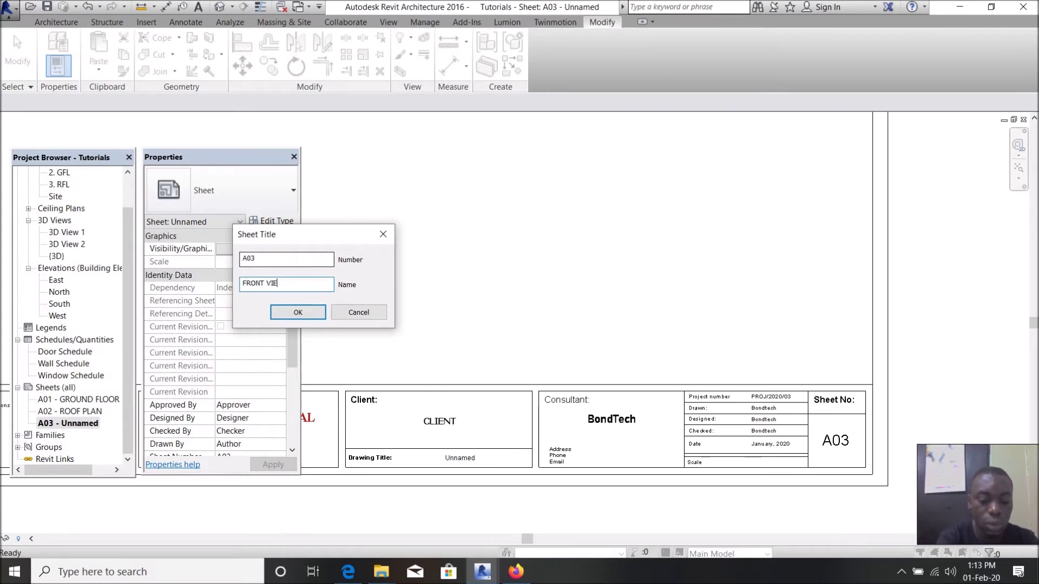
{"action": "left_click", "coordinate": [292, 314]}
{"action": "scroll", "coordinate": [785, 395], "scroll_direction": "down", "scroll_amount": 3}
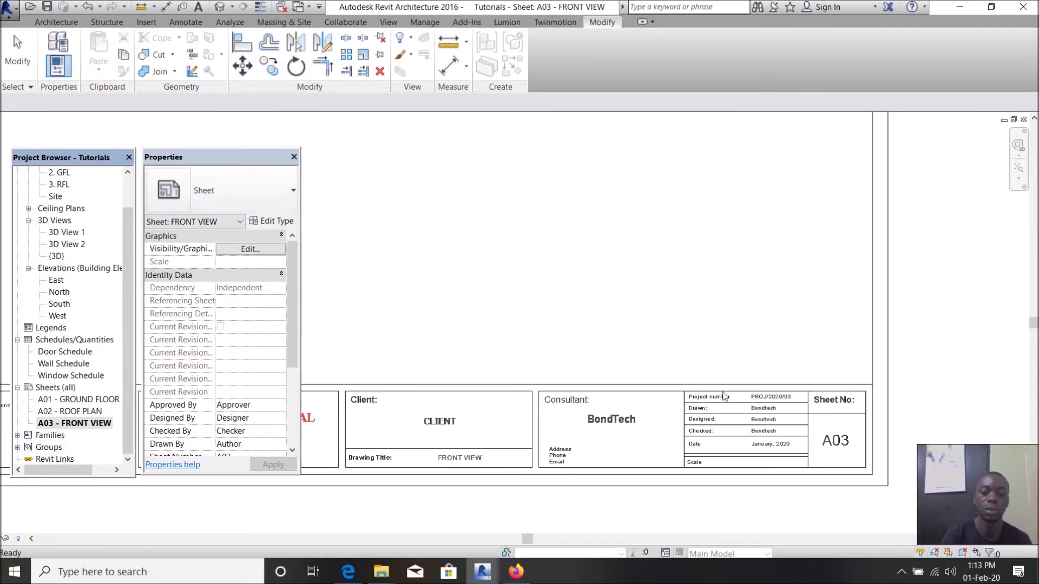
- Add the Floor Plan: 1. NGL view to sheet A01 and place the viewport
{"action": "double_click", "coordinate": [76, 399]}
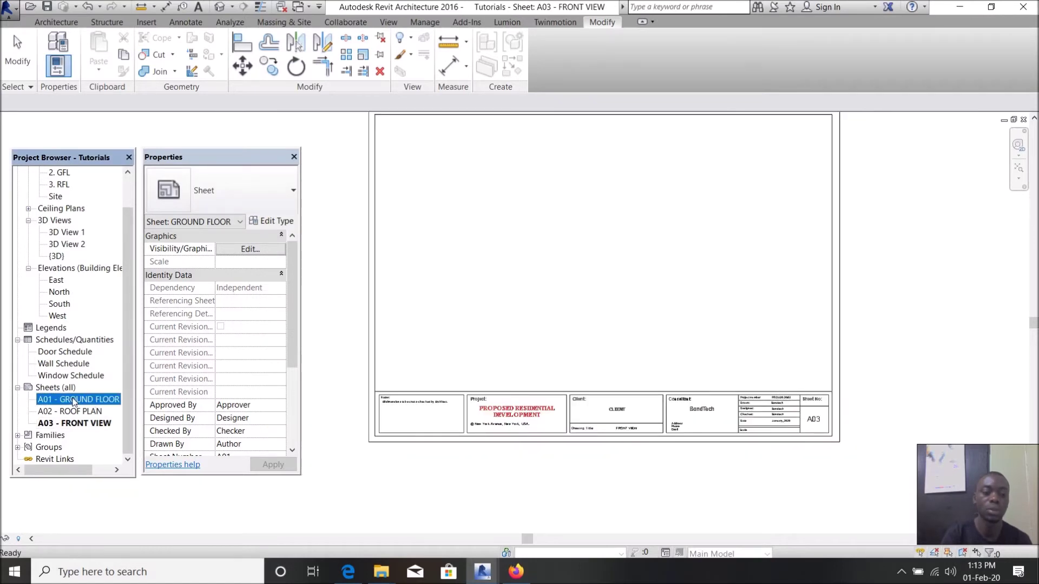
{"action": "left_click", "coordinate": [94, 400]}
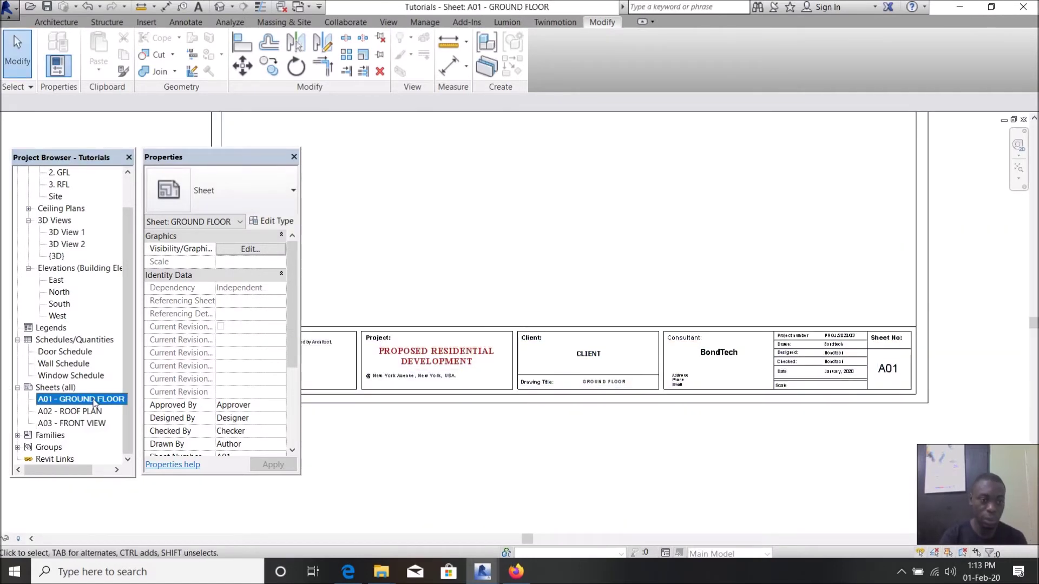
{"action": "scroll", "coordinate": [770, 479], "scroll_direction": "down", "scroll_amount": 5}
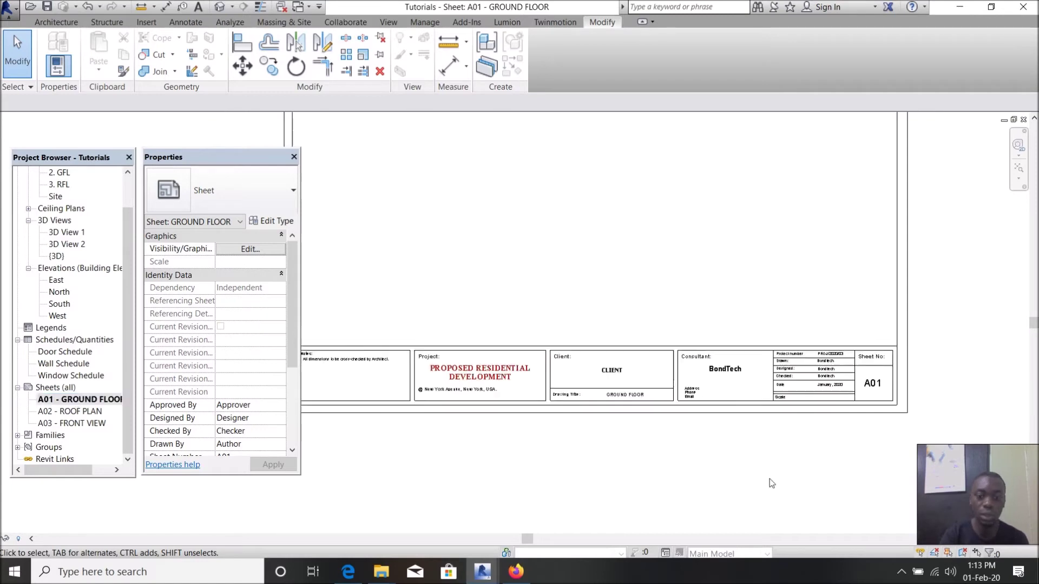
{"action": "right_click", "coordinate": [93, 400]}
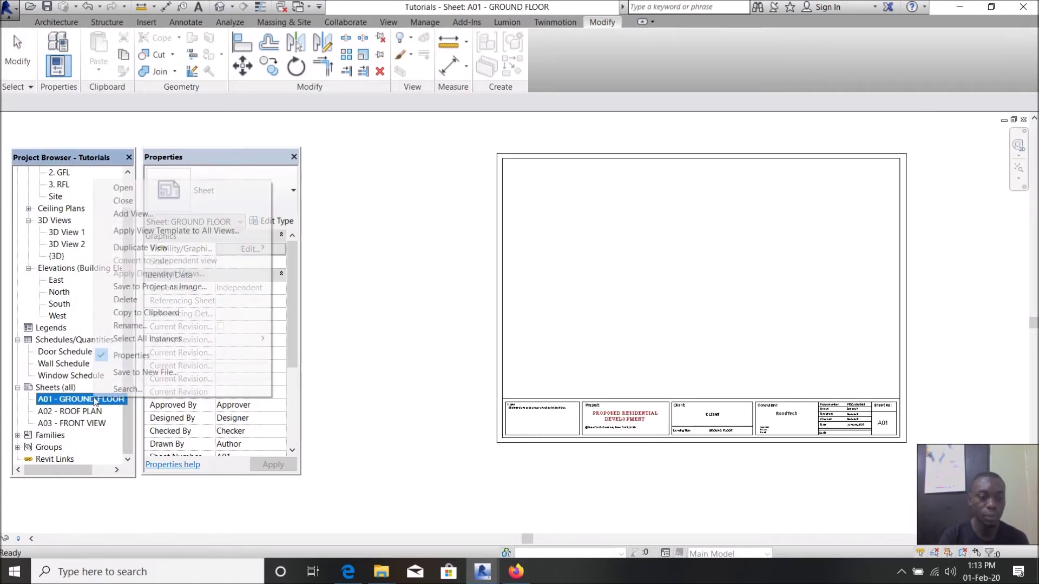
{"action": "left_click", "coordinate": [151, 213]}
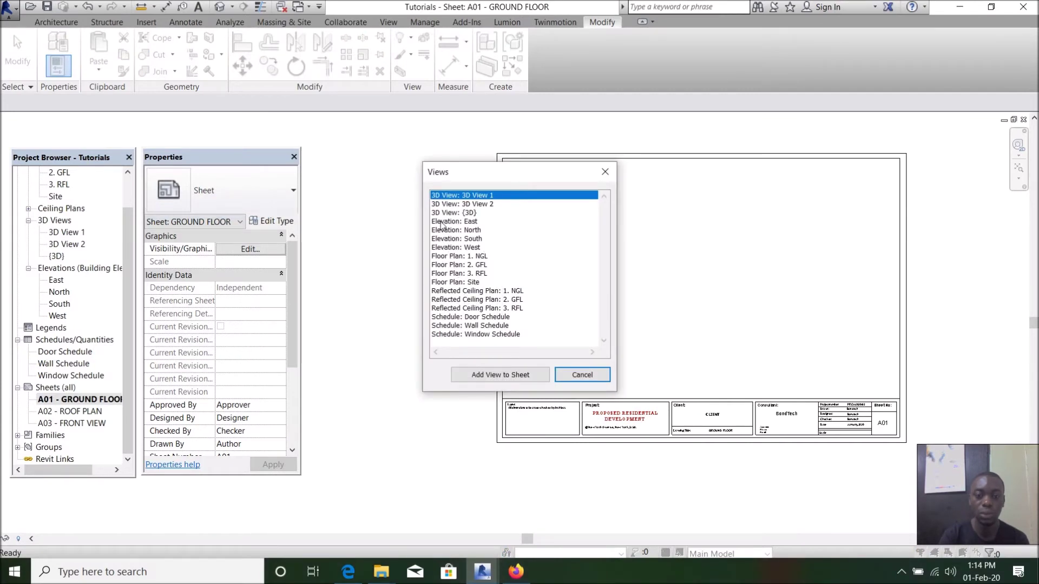
{"action": "left_click", "coordinate": [472, 258]}
{"action": "key", "text": "Escape"}
{"action": "left_click", "coordinate": [70, 412]}
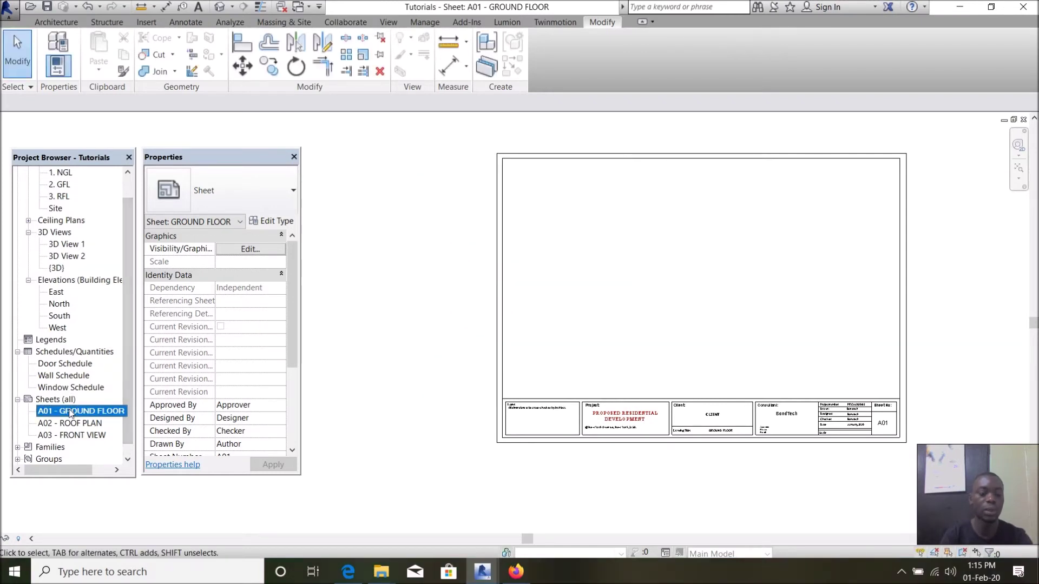
{"action": "right_click", "coordinate": [71, 413]}
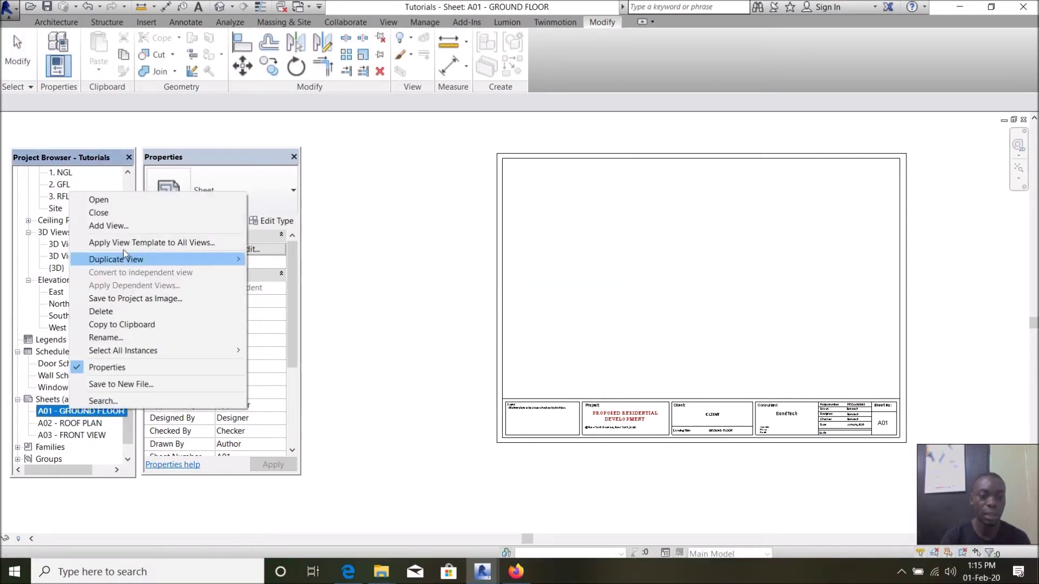
{"action": "left_click", "coordinate": [162, 223]}
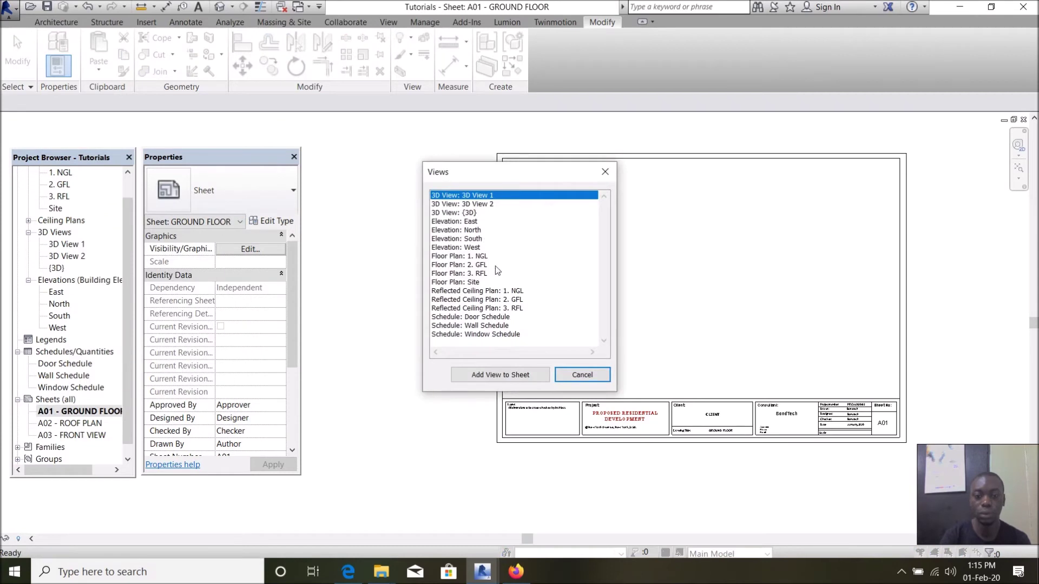
{"action": "left_click", "coordinate": [478, 259]}
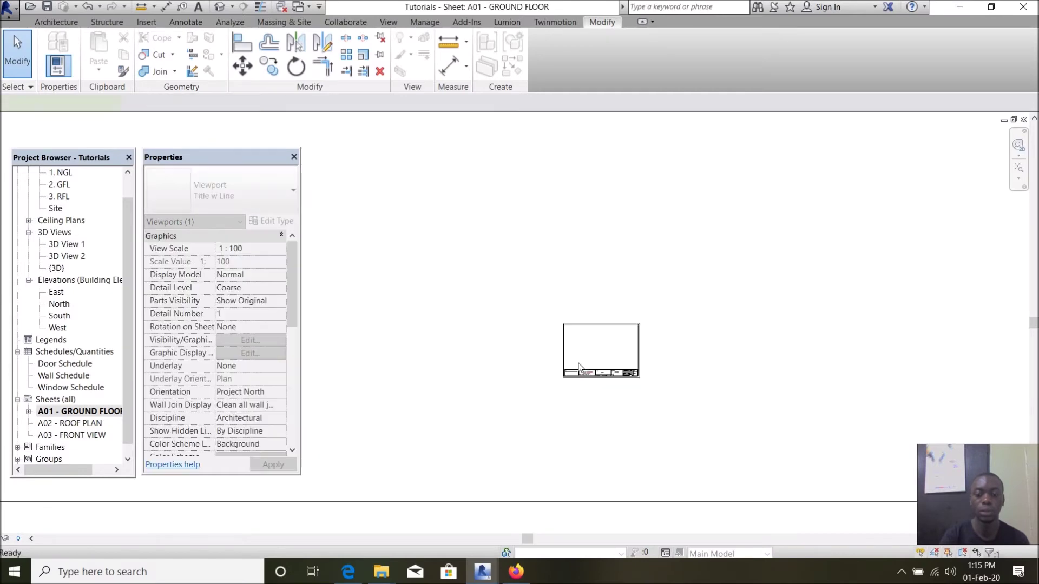
{"action": "left_click", "coordinate": [581, 368]}
{"action": "key", "text": "Escape"}
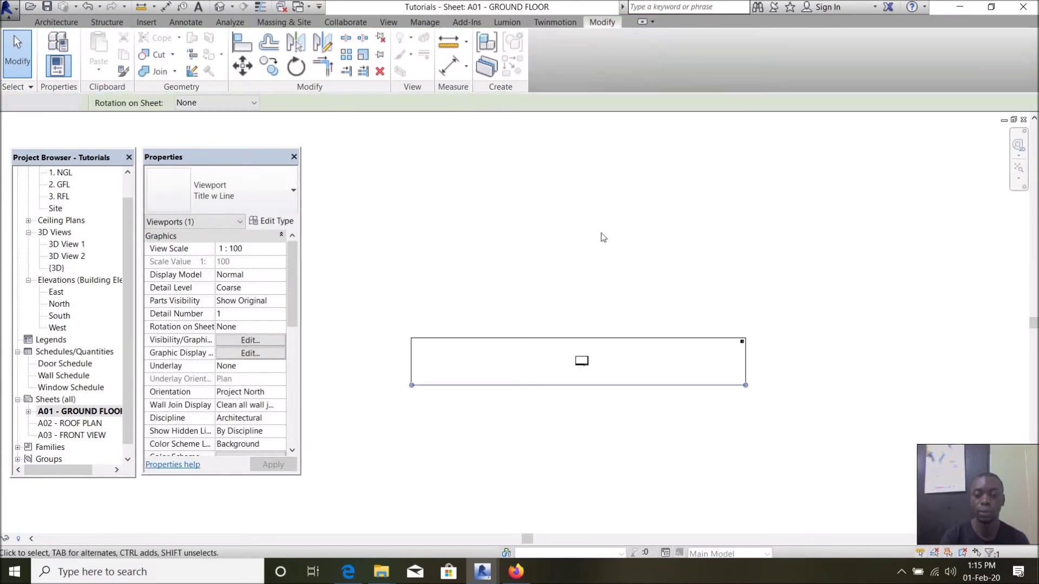
- Move the 1. NGL floor plan viewport into the sheet's drawing area
{"action": "left_click", "coordinate": [773, 350]}
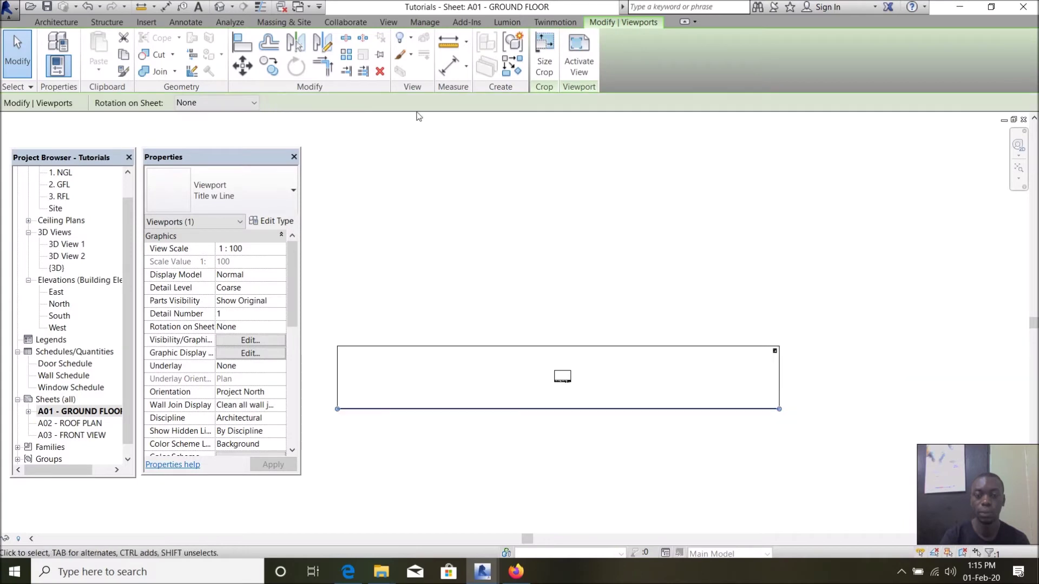
{"action": "left_click", "coordinate": [242, 65]}
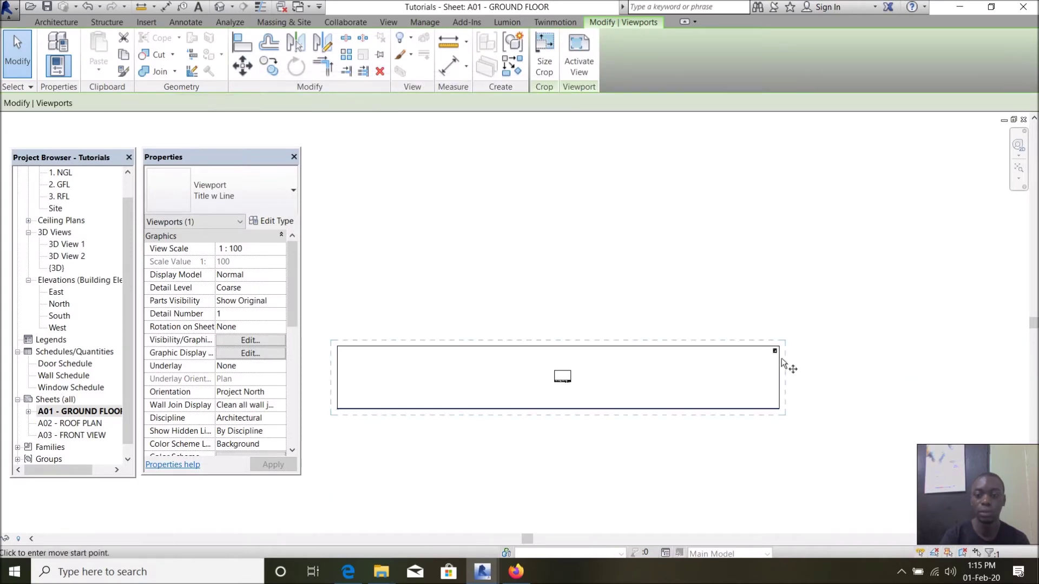
{"action": "left_click", "coordinate": [564, 378]}
{"action": "scroll", "coordinate": [579, 384], "scroll_direction": "down", "scroll_amount": 5}
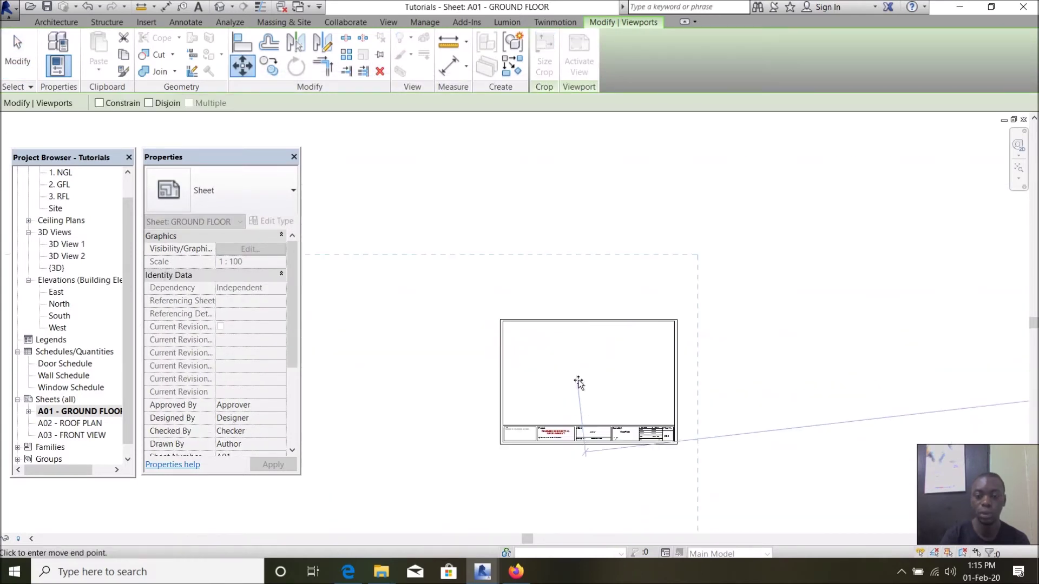
{"action": "left_click", "coordinate": [581, 386]}
{"action": "scroll", "coordinate": [623, 368], "scroll_direction": "up", "scroll_amount": 3}
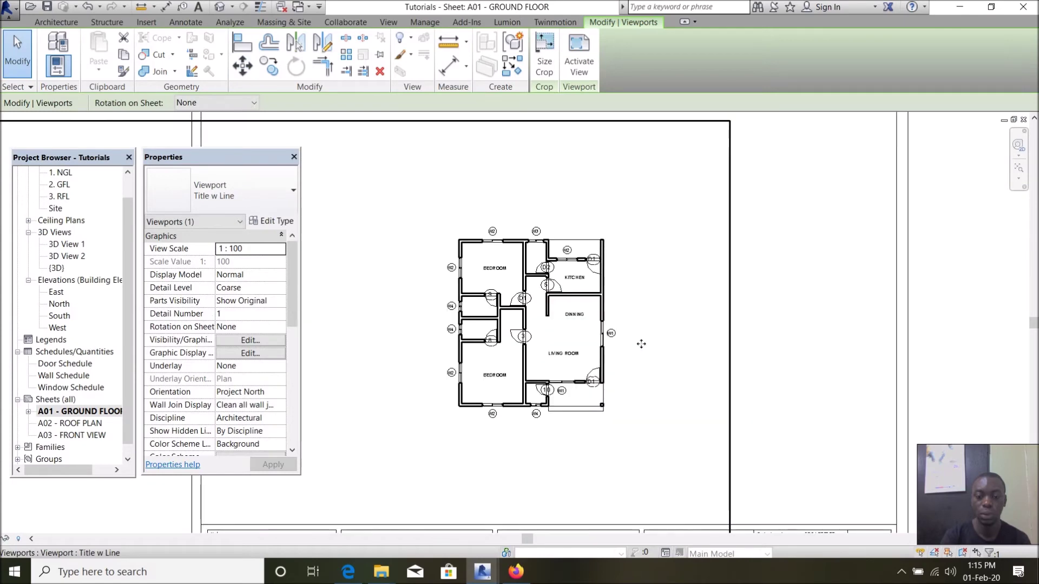
{"action": "scroll", "coordinate": [704, 346], "scroll_direction": "down", "scroll_amount": 2}
{"action": "key", "text": "Escape"}
{"action": "scroll", "coordinate": [740, 243], "scroll_direction": "down", "scroll_amount": 2}
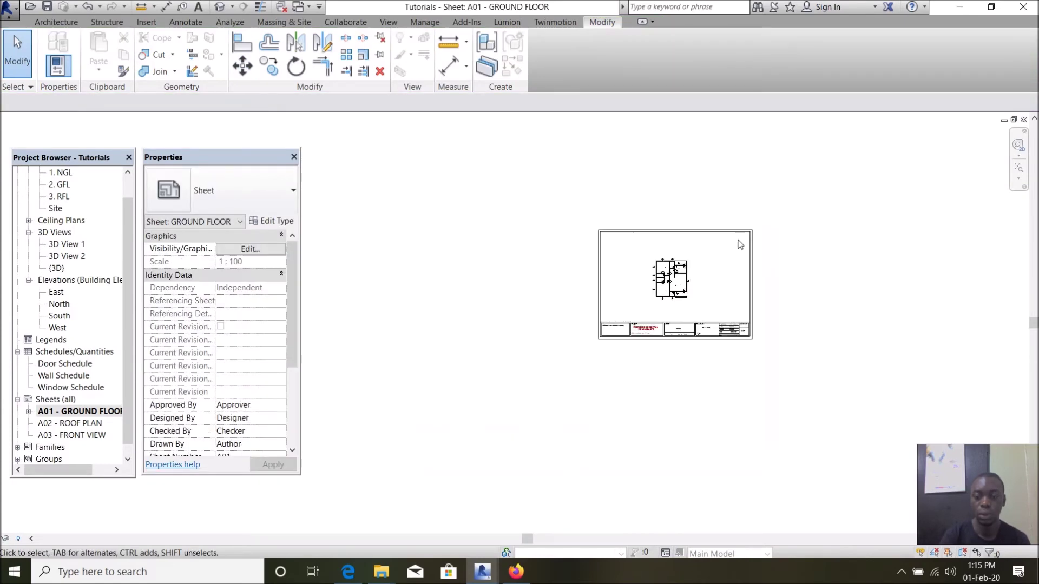
{"action": "scroll", "coordinate": [680, 283], "scroll_direction": "up", "scroll_amount": 5}
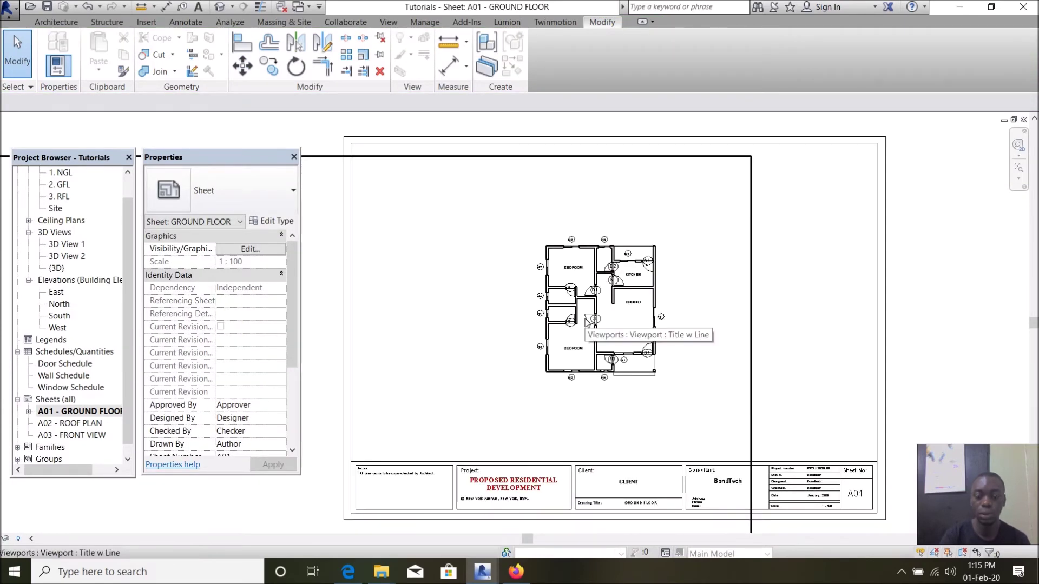
{"action": "scroll", "coordinate": [683, 312], "scroll_direction": "up", "scroll_amount": 2}
{"action": "scroll", "coordinate": [671, 300], "scroll_direction": "down", "scroll_amount": 2}
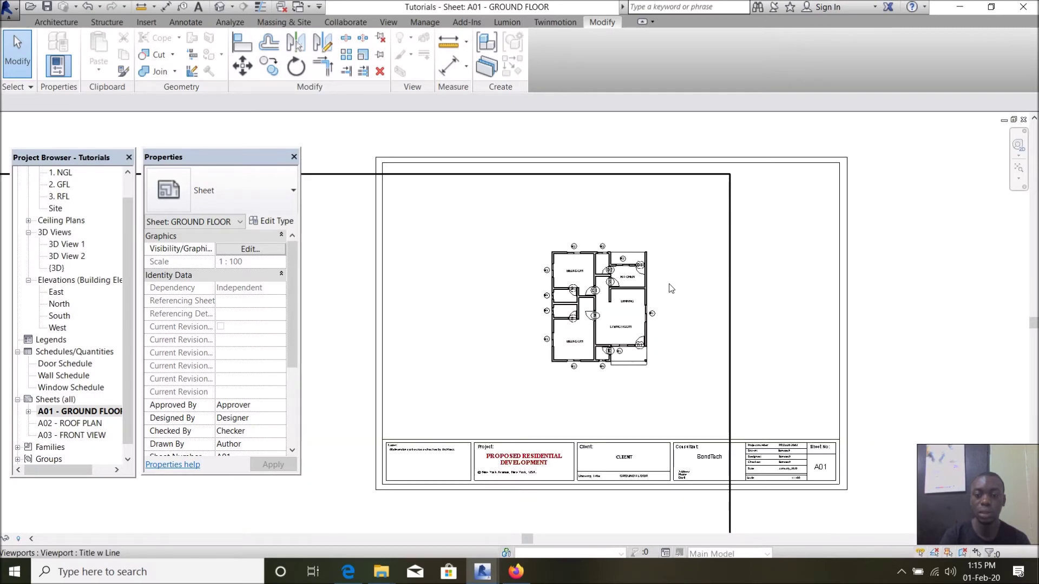
{"action": "double_click", "coordinate": [671, 288]}
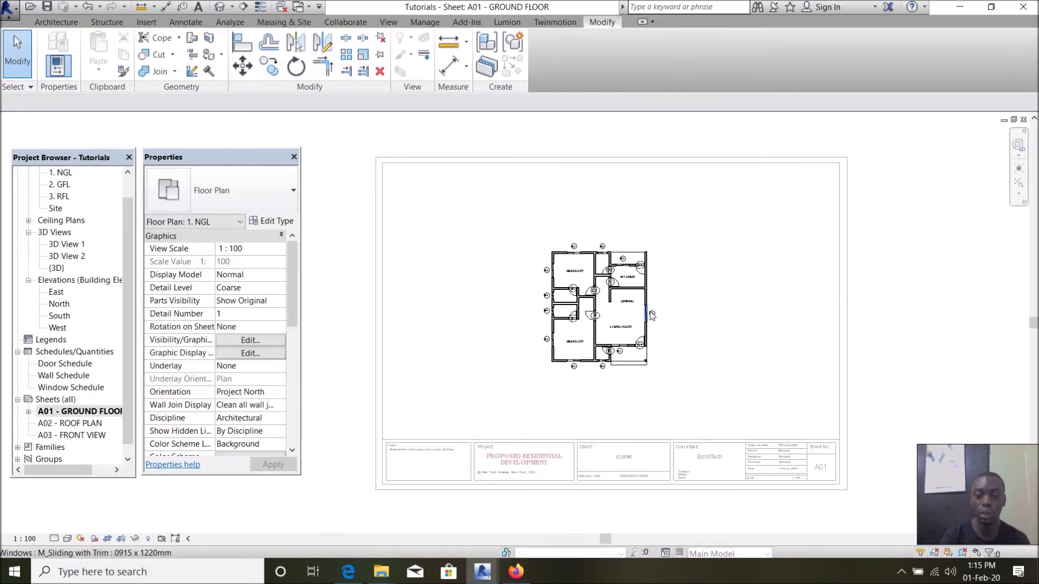
{"action": "scroll", "coordinate": [621, 299], "scroll_direction": "up", "scroll_amount": 3}
{"action": "scroll", "coordinate": [621, 300], "scroll_direction": "up", "scroll_amount": 1}
{"action": "scroll", "coordinate": [622, 300], "scroll_direction": "down", "scroll_amount": 5}
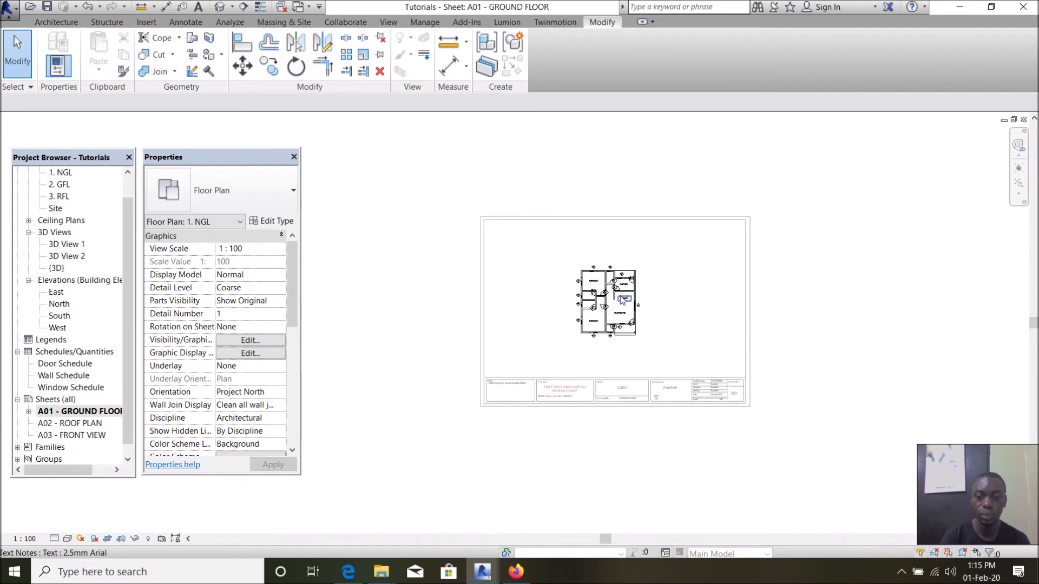
{"action": "scroll", "coordinate": [621, 301], "scroll_direction": "up", "scroll_amount": 4}
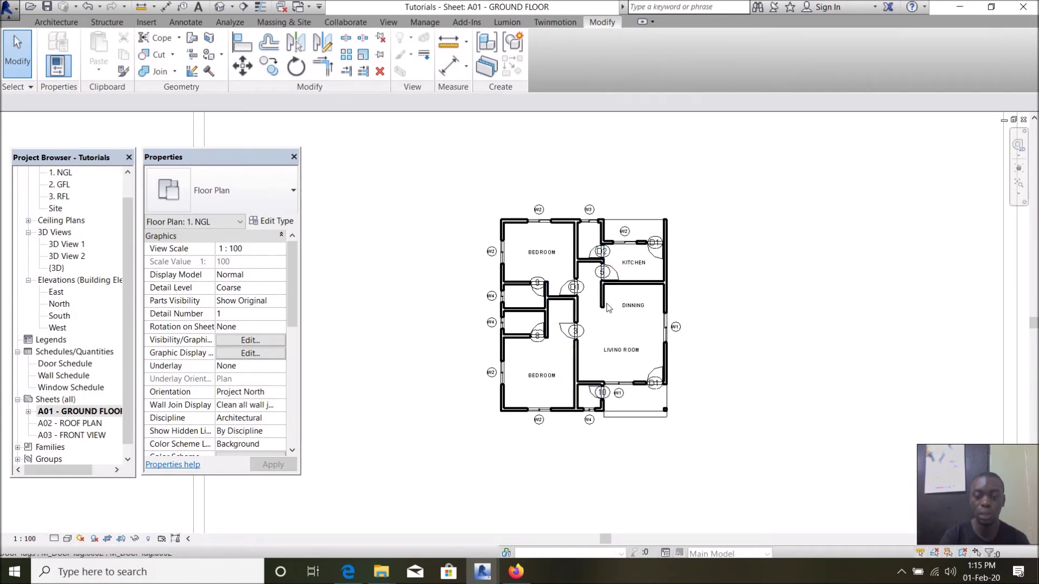
{"action": "scroll", "coordinate": [607, 270], "scroll_direction": "down", "scroll_amount": 3}
{"action": "scroll", "coordinate": [610, 270], "scroll_direction": "up", "scroll_amount": 1}
{"action": "scroll", "coordinate": [620, 288], "scroll_direction": "down", "scroll_amount": 2}
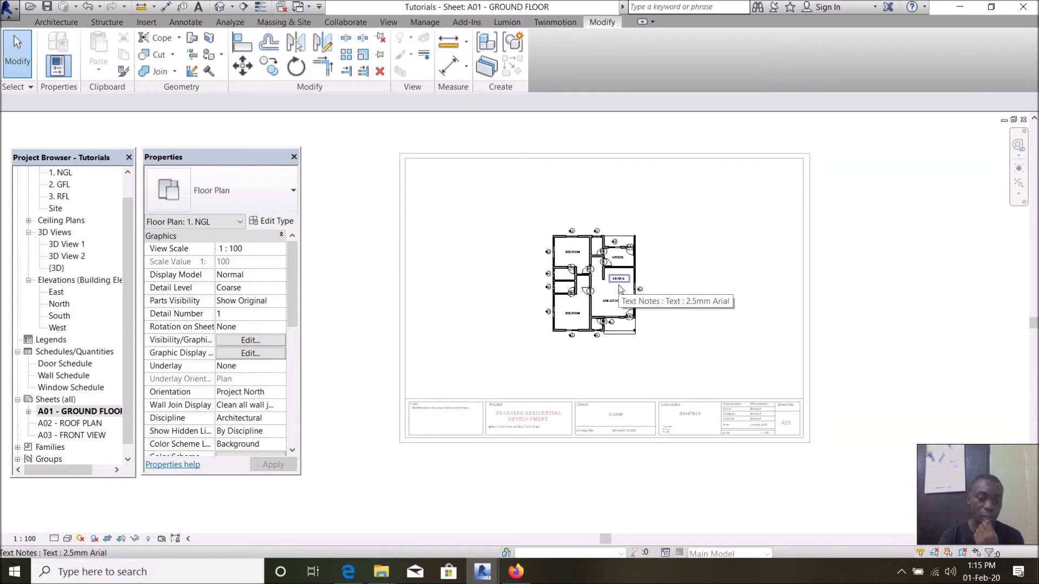
{"action": "scroll", "coordinate": [620, 289], "scroll_direction": "up", "scroll_amount": 1}
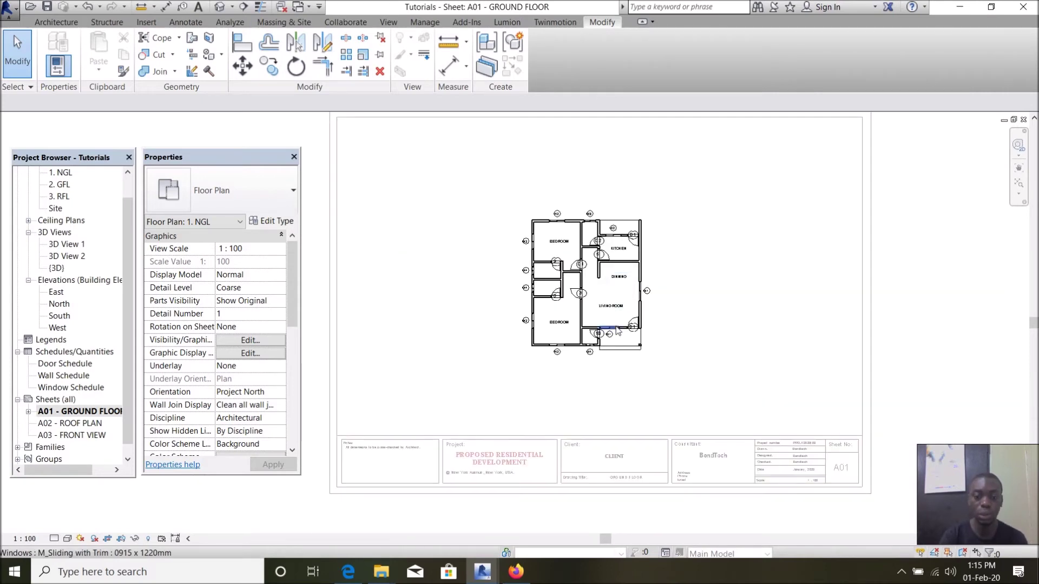
{"action": "scroll", "coordinate": [625, 265], "scroll_direction": "down", "scroll_amount": 2}
{"action": "scroll", "coordinate": [625, 265], "scroll_direction": "down", "scroll_amount": 2}
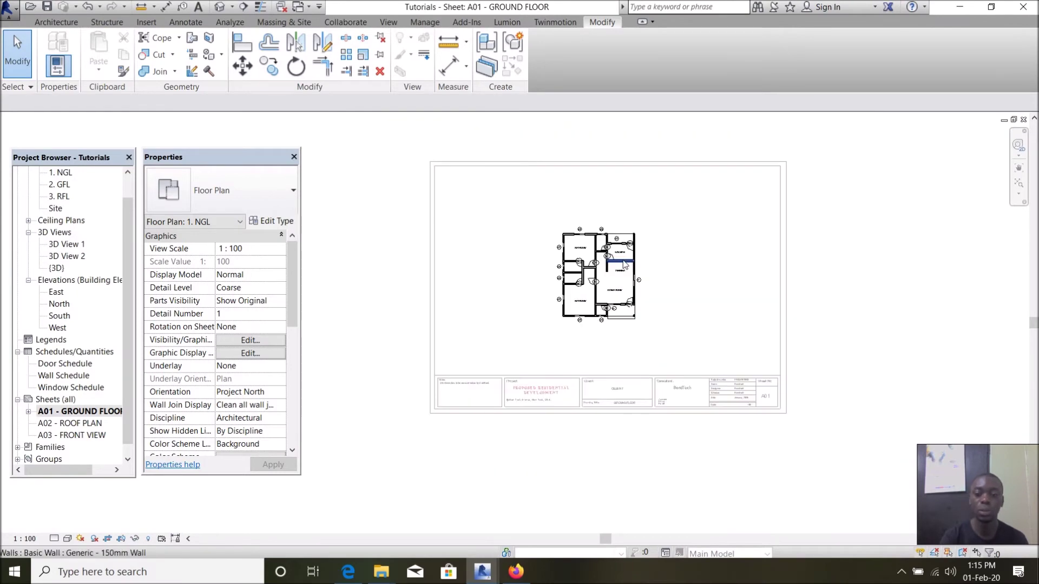
{"action": "double_click", "coordinate": [813, 191]}
{"action": "scroll", "coordinate": [627, 269], "scroll_direction": "up", "scroll_amount": 2}
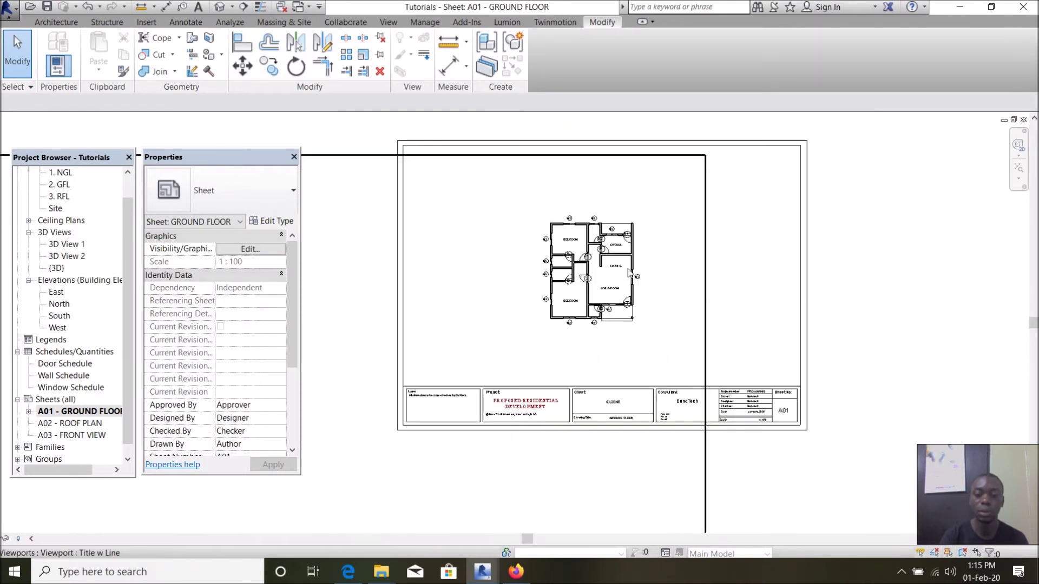
{"action": "scroll", "coordinate": [628, 271], "scroll_direction": "up", "scroll_amount": 2}
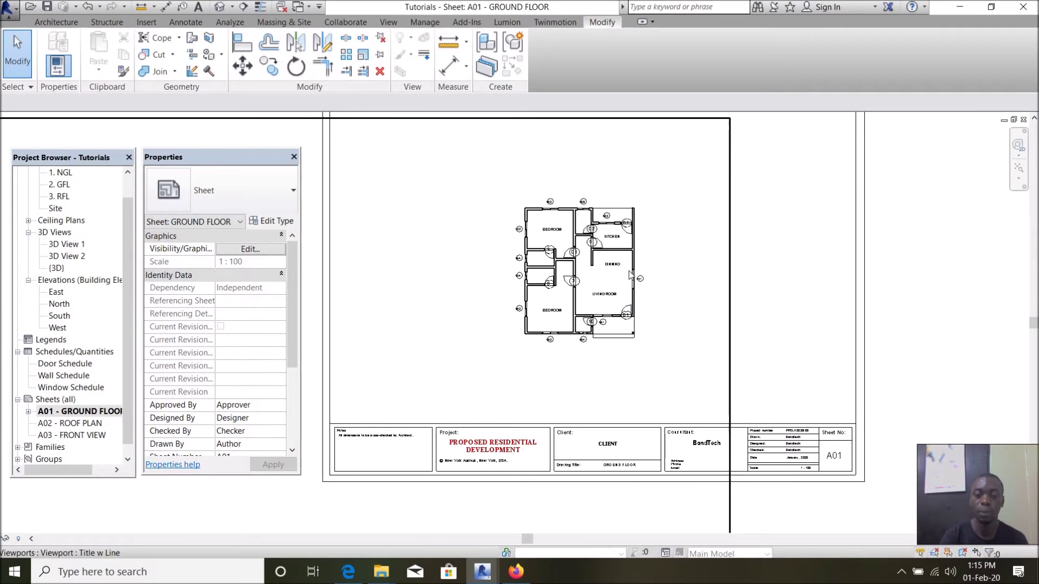
{"action": "scroll", "coordinate": [598, 330], "scroll_direction": "down", "scroll_amount": 3}
{"action": "scroll", "coordinate": [657, 315], "scroll_direction": "up", "scroll_amount": 1}
{"action": "scroll", "coordinate": [656, 315], "scroll_direction": "up", "scroll_amount": 1}
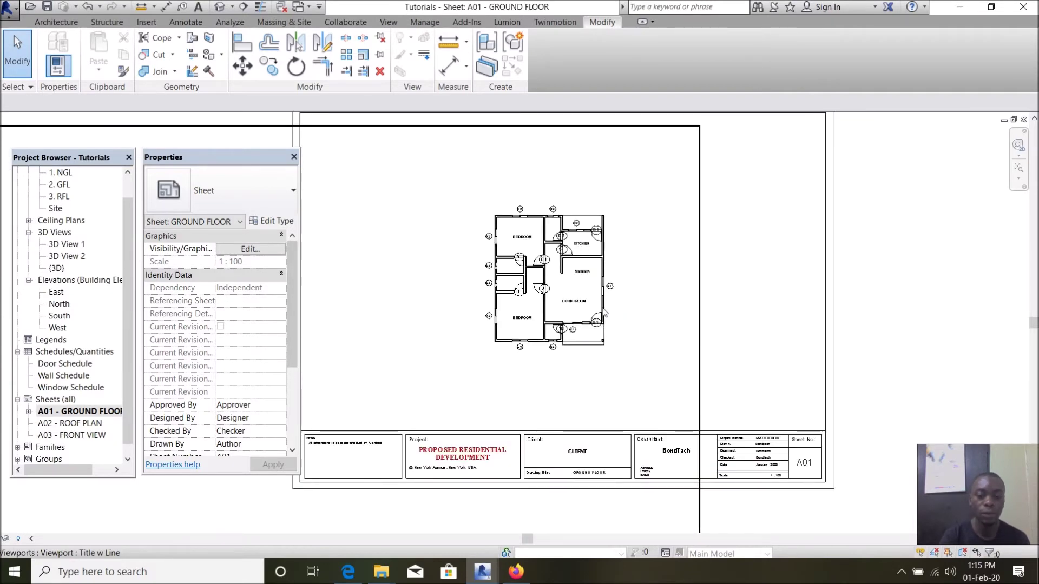
{"action": "scroll", "coordinate": [608, 279], "scroll_direction": "down", "scroll_amount": 1}
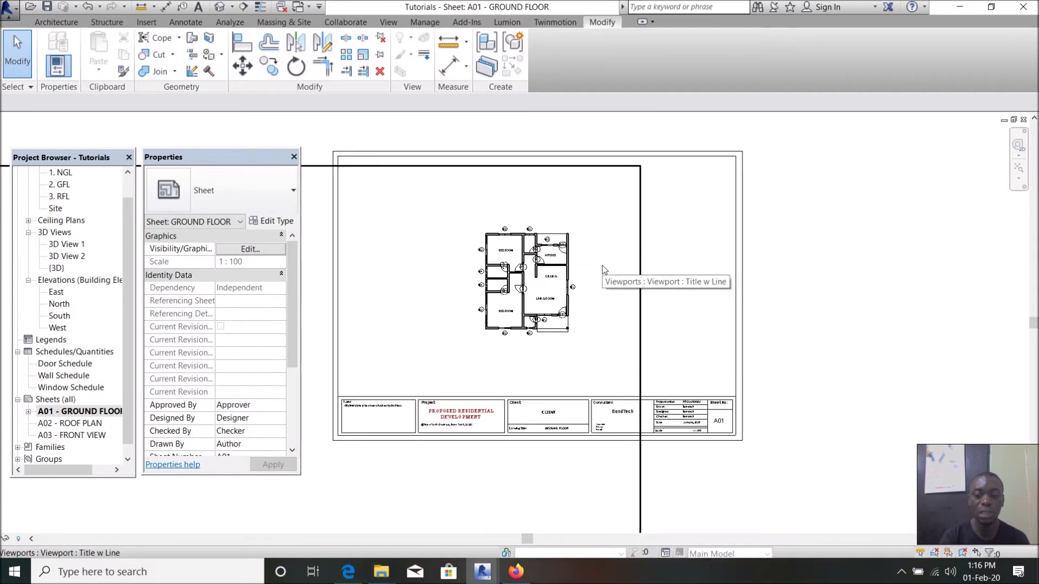
- Set the A01 floor plan viewport's View Scale to 1 : 50
{"action": "left_click", "coordinate": [562, 292]}
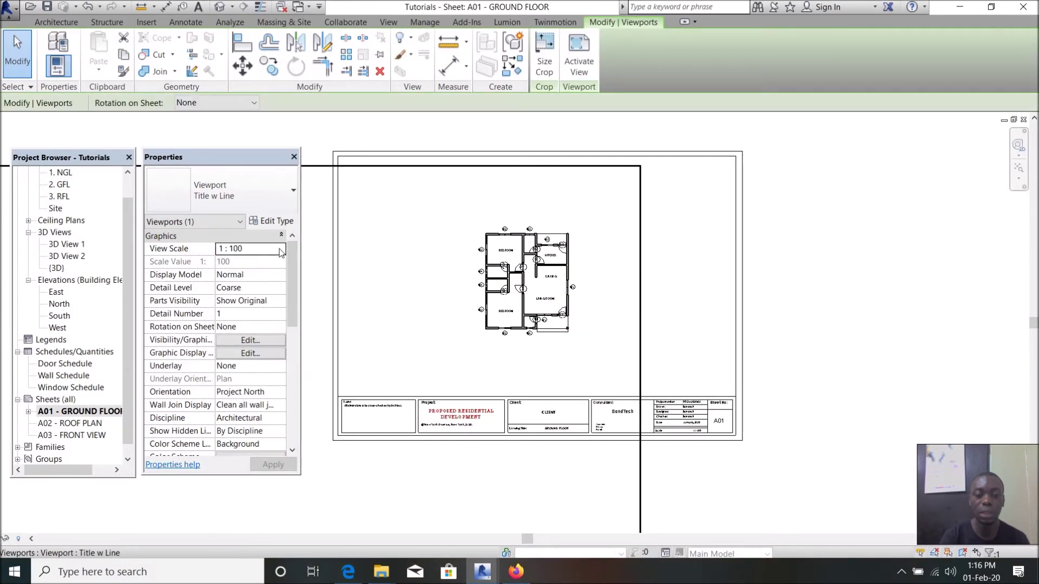
{"action": "left_click", "coordinate": [281, 250]}
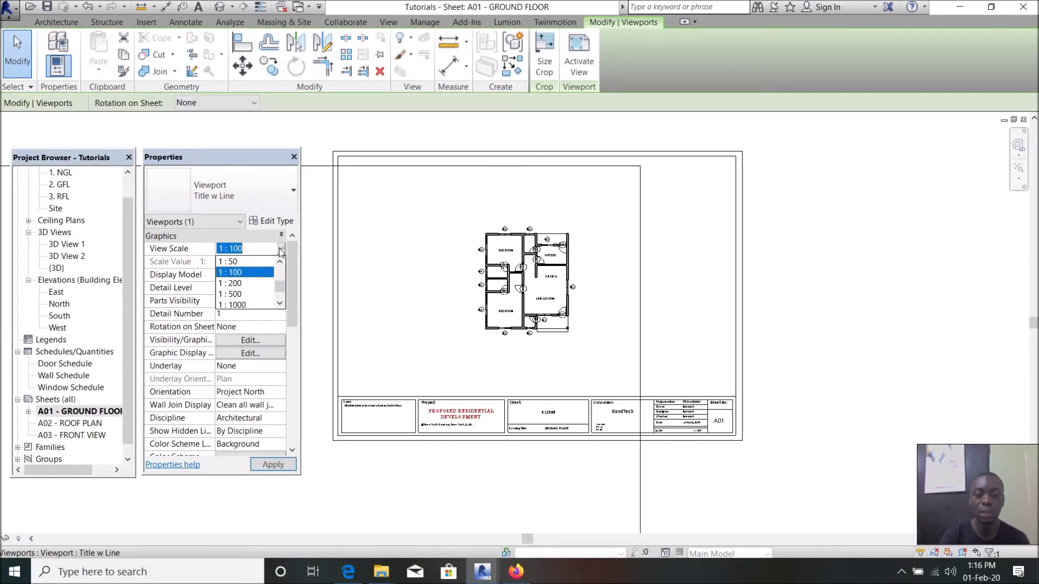
{"action": "left_click", "coordinate": [231, 262]}
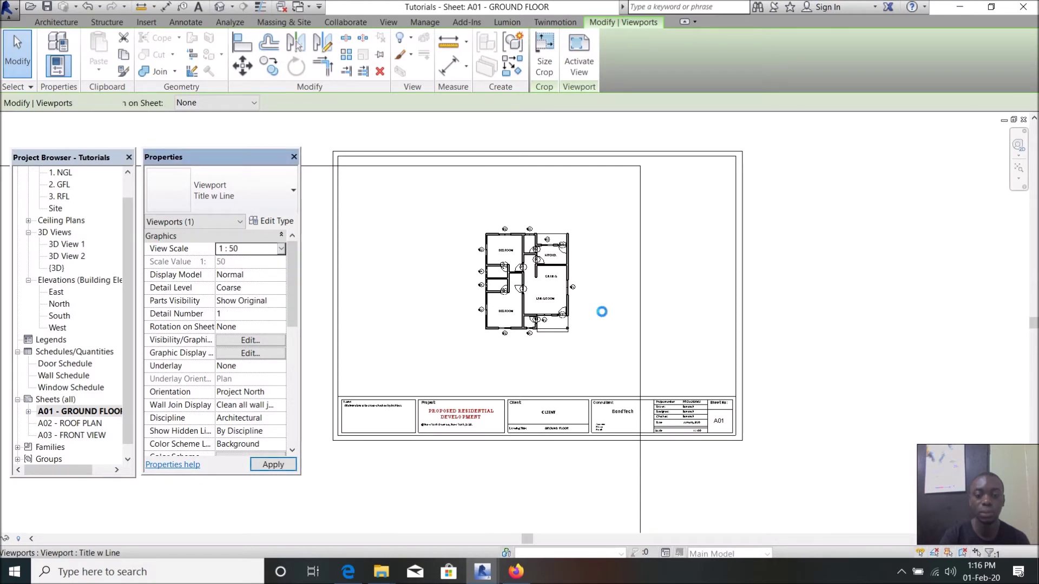
- Drag the enlarged floor plan back and centre it within the title block
{"action": "scroll", "coordinate": [599, 316], "scroll_direction": "down", "scroll_amount": 6}
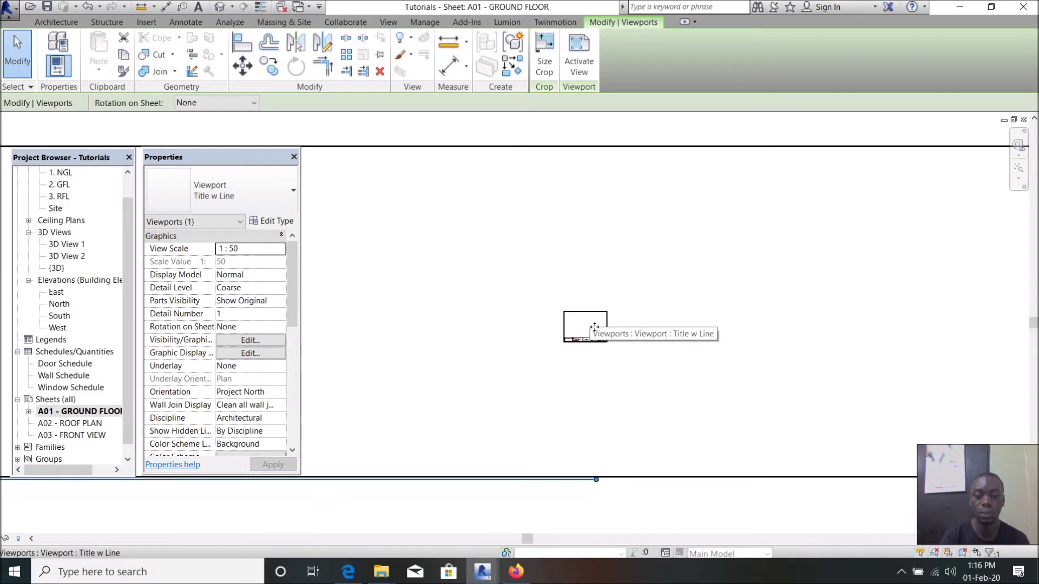
{"action": "scroll", "coordinate": [594, 328], "scroll_direction": "down", "scroll_amount": 4}
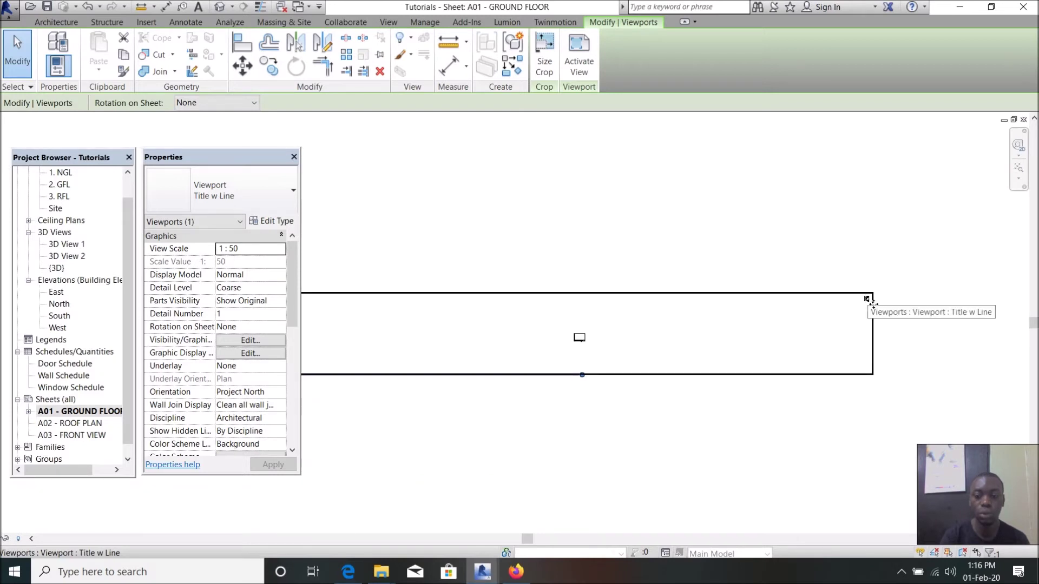
{"action": "left_click_drag", "start_coordinate": [871, 303], "coordinate": [573, 346]}
{"action": "scroll", "coordinate": [573, 347], "scroll_direction": "up", "scroll_amount": 3}
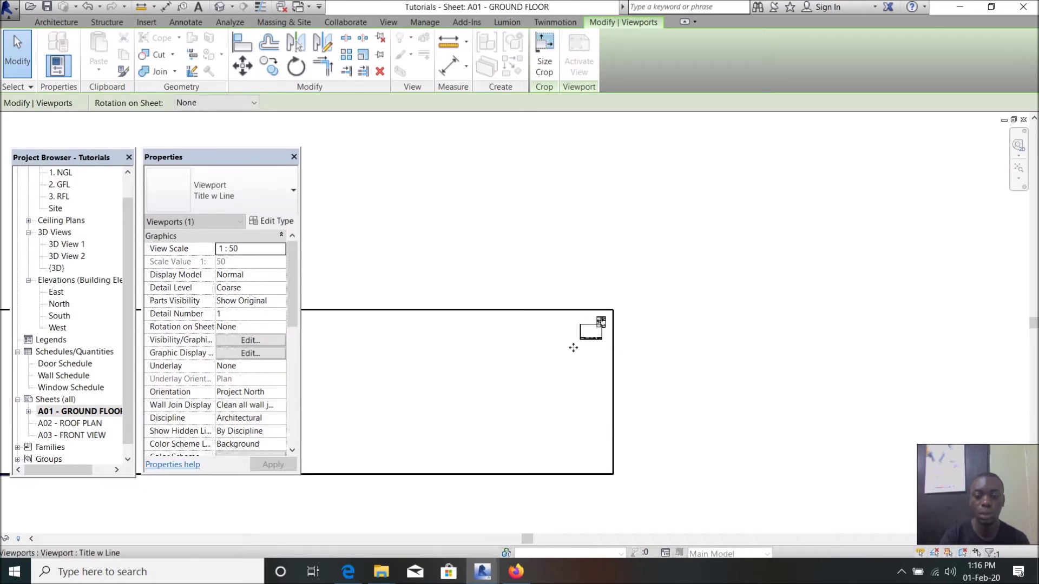
{"action": "scroll", "coordinate": [574, 347], "scroll_direction": "up", "scroll_amount": 3}
{"action": "left_click_drag", "start_coordinate": [526, 388], "coordinate": [506, 376]}
{"action": "scroll", "coordinate": [506, 373], "scroll_direction": "up", "scroll_amount": 2}
{"action": "scroll", "coordinate": [506, 371], "scroll_direction": "down", "scroll_amount": 2}
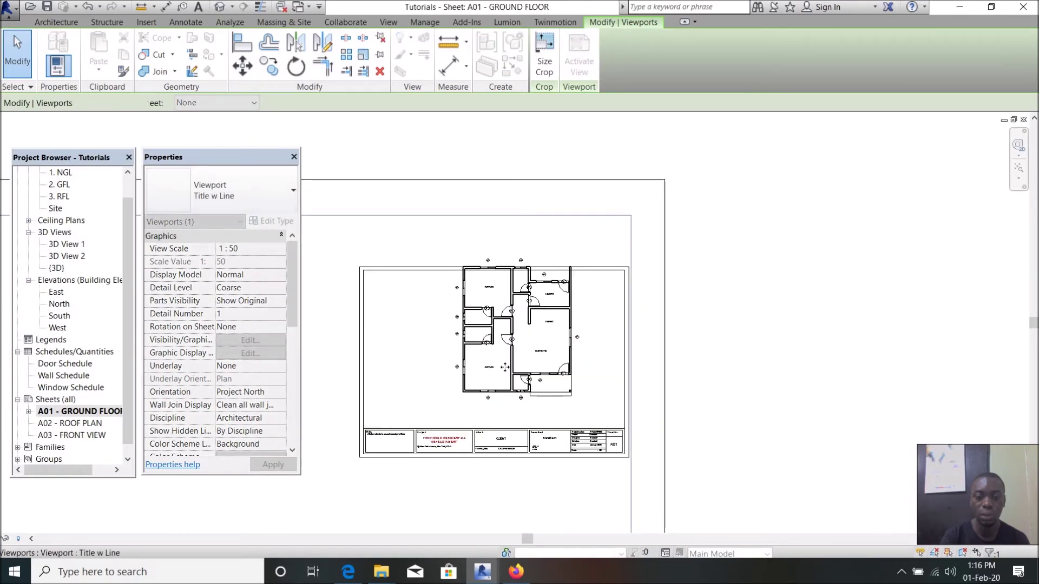
{"action": "left_click_drag", "start_coordinate": [504, 367], "coordinate": [505, 344]}
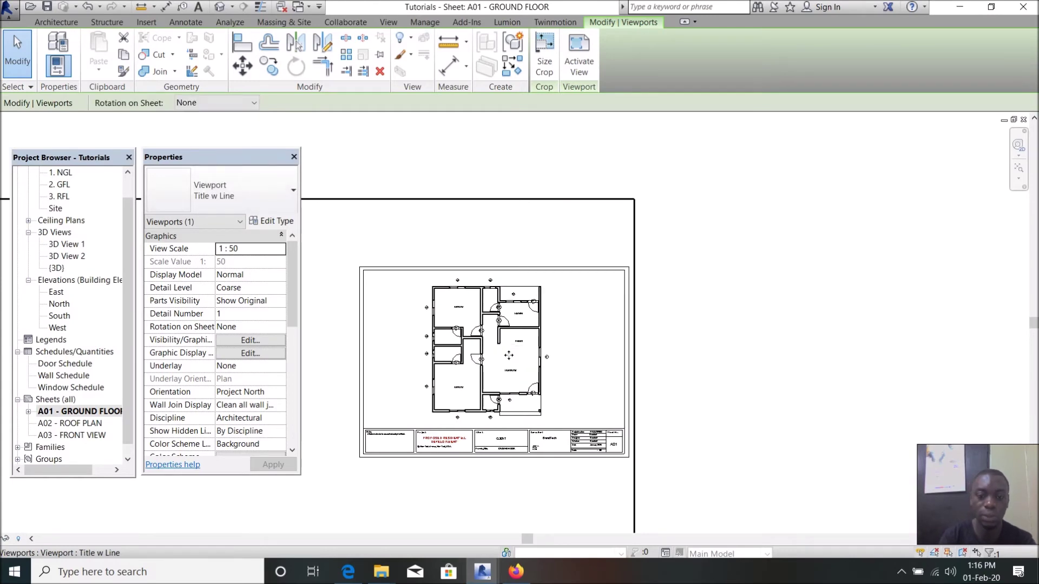
{"action": "key", "text": "Escape"}
- Open sheet A02 - ROOF PLAN
{"action": "scroll", "coordinate": [505, 336], "scroll_direction": "up", "scroll_amount": 3}
{"action": "scroll", "coordinate": [579, 314], "scroll_direction": "down", "scroll_amount": 3}
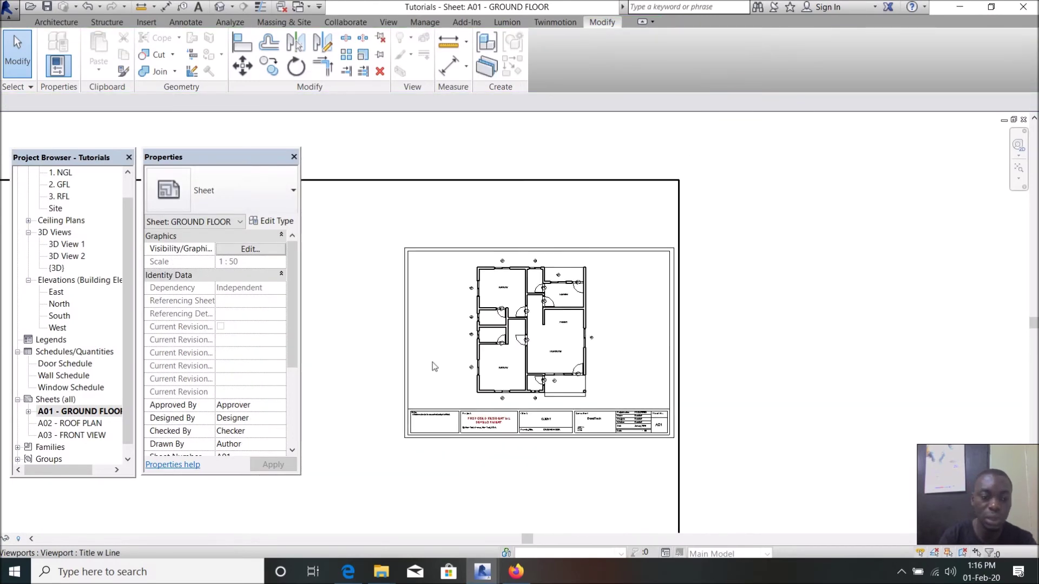
{"action": "scroll", "coordinate": [546, 305], "scroll_direction": "up", "scroll_amount": 1}
{"action": "scroll", "coordinate": [541, 319], "scroll_direction": "down", "scroll_amount": 3}
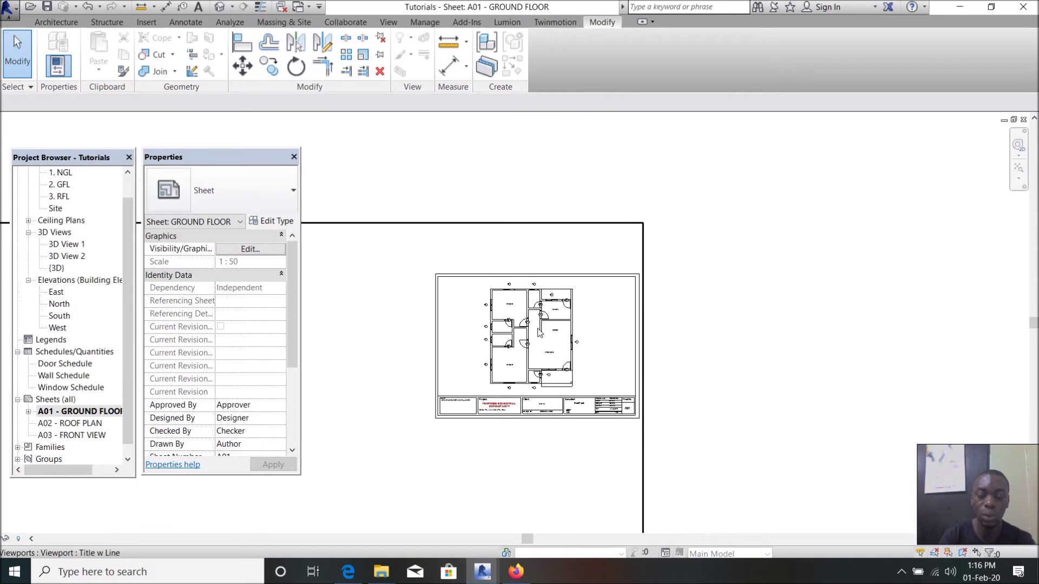
{"action": "scroll", "coordinate": [522, 362], "scroll_direction": "up", "scroll_amount": 2}
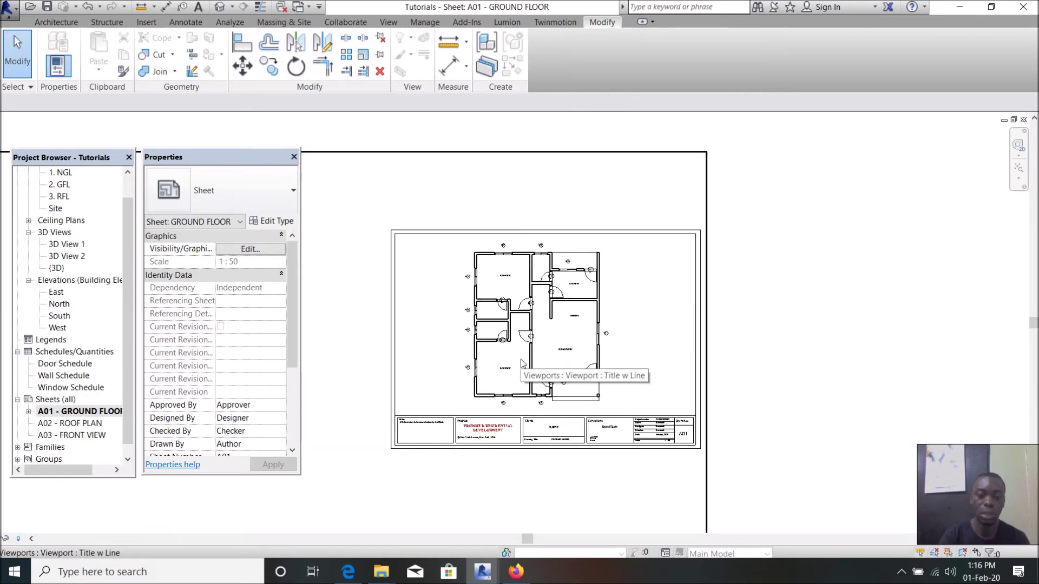
{"action": "scroll", "coordinate": [521, 362], "scroll_direction": "up", "scroll_amount": 2}
{"action": "scroll", "coordinate": [522, 363], "scroll_direction": "down", "scroll_amount": 2}
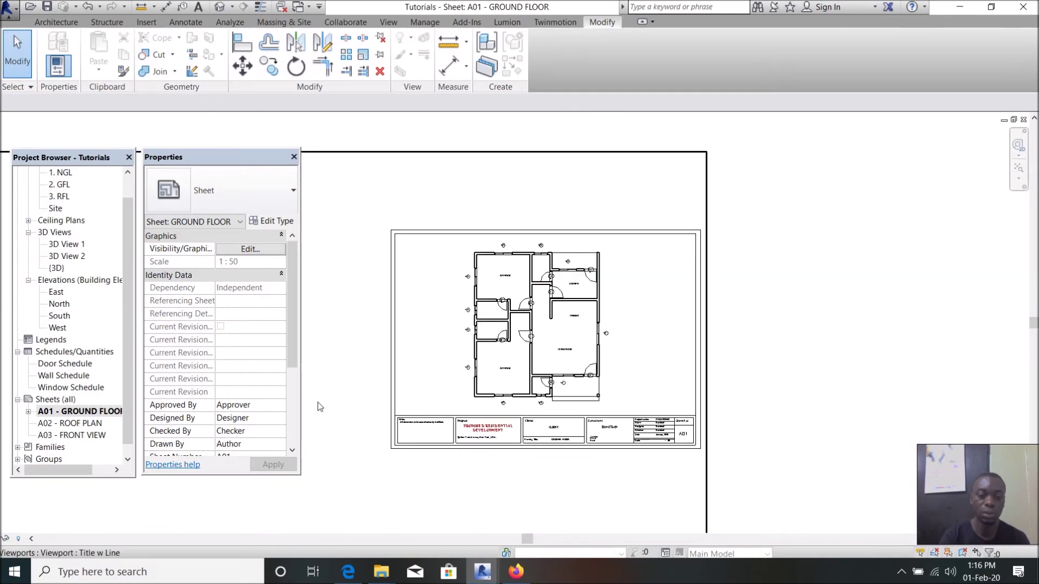
{"action": "double_click", "coordinate": [70, 426]}
- Add the Floor Plan: 3. RFL view to sheet A02 and move it toward the centre
{"action": "right_click", "coordinate": [70, 426]}
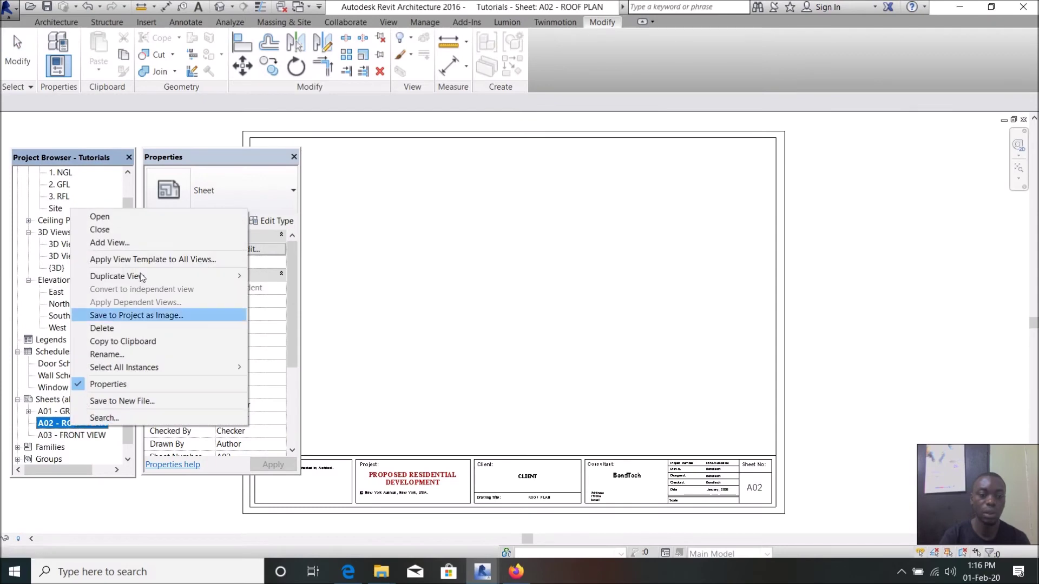
{"action": "left_click", "coordinate": [120, 244]}
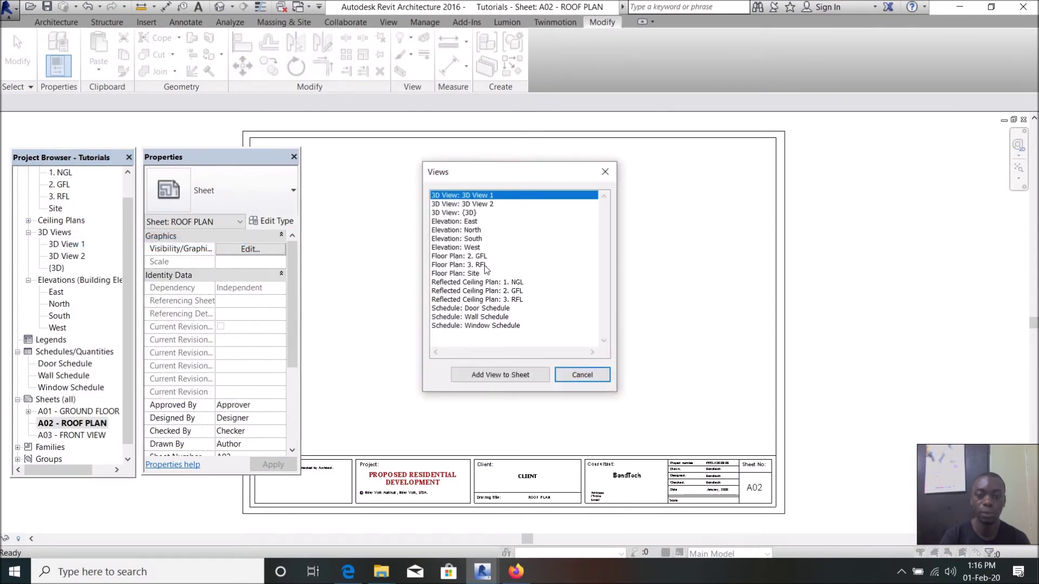
{"action": "left_click", "coordinate": [483, 265]}
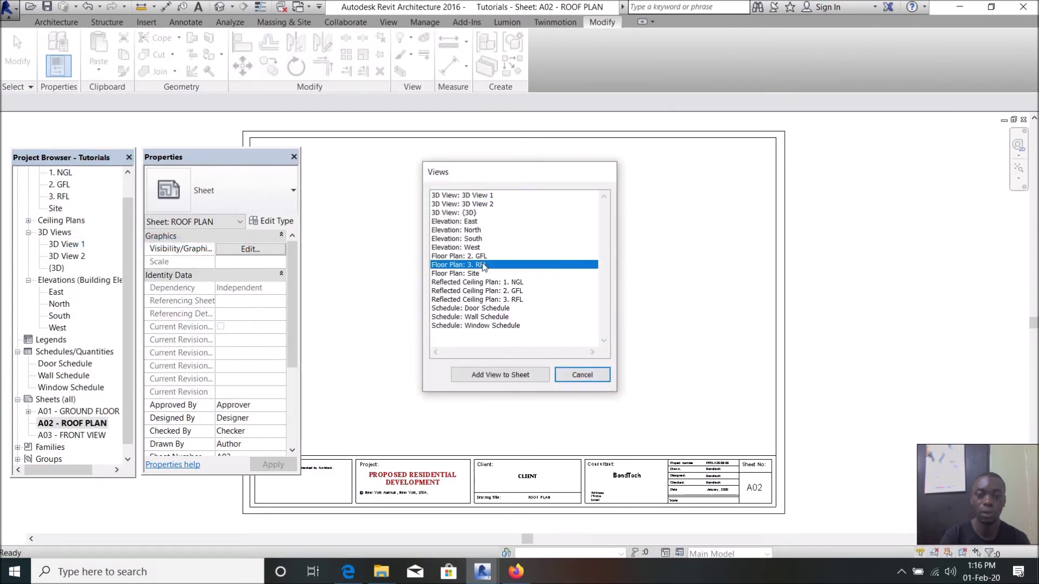
{"action": "double_click", "coordinate": [483, 266]}
{"action": "left_click", "coordinate": [512, 379]}
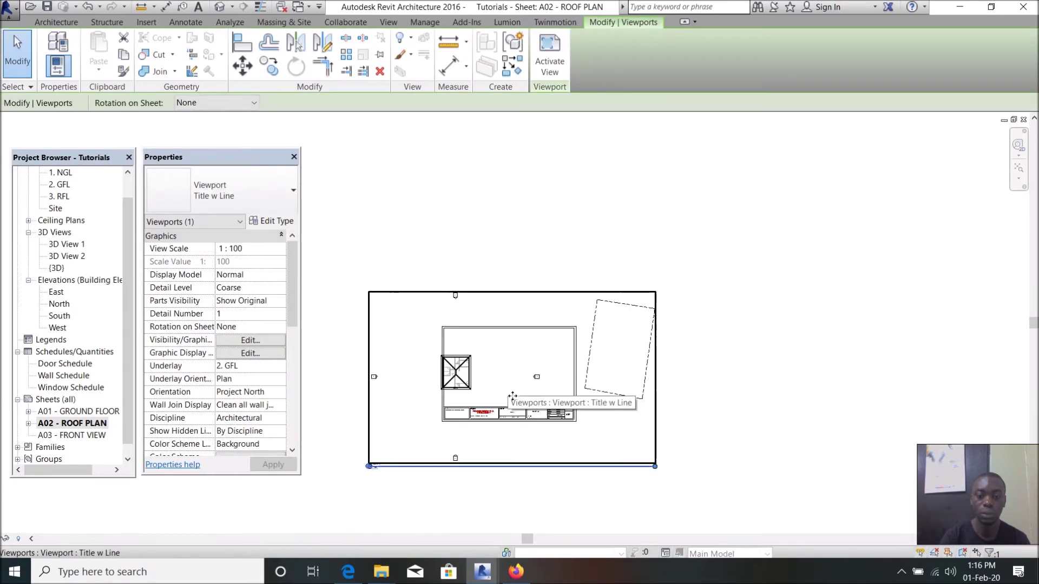
{"action": "scroll", "coordinate": [493, 418], "scroll_direction": "up", "scroll_amount": 3}
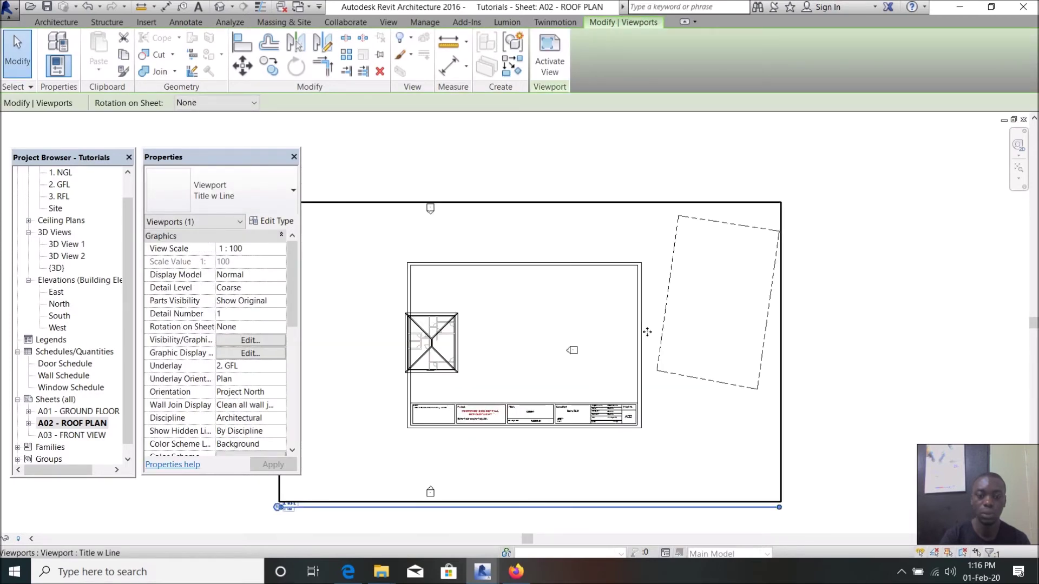
{"action": "scroll", "coordinate": [644, 329], "scroll_direction": "down", "scroll_amount": 2}
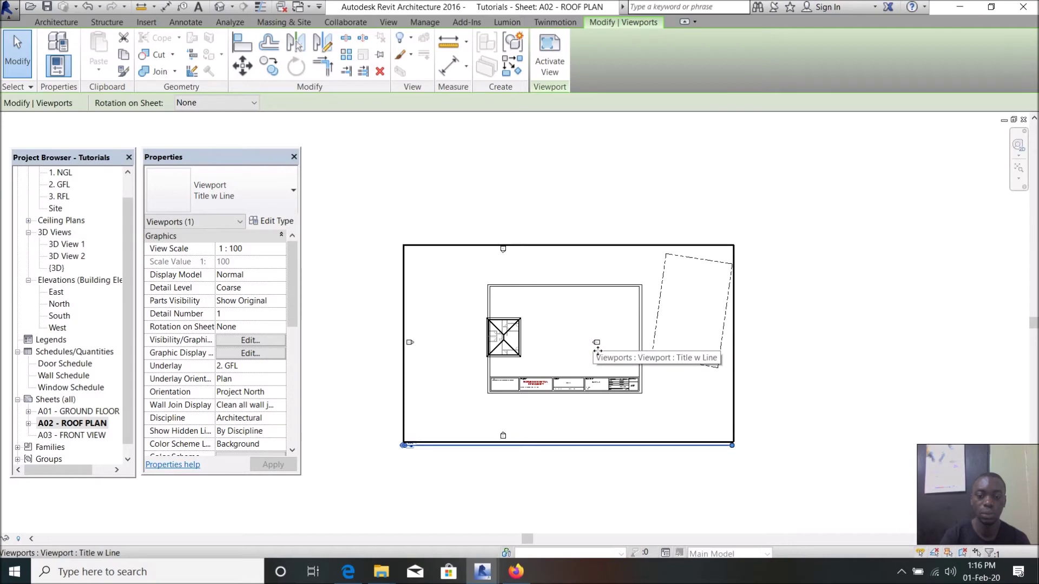
{"action": "scroll", "coordinate": [581, 344], "scroll_direction": "up", "scroll_amount": 2}
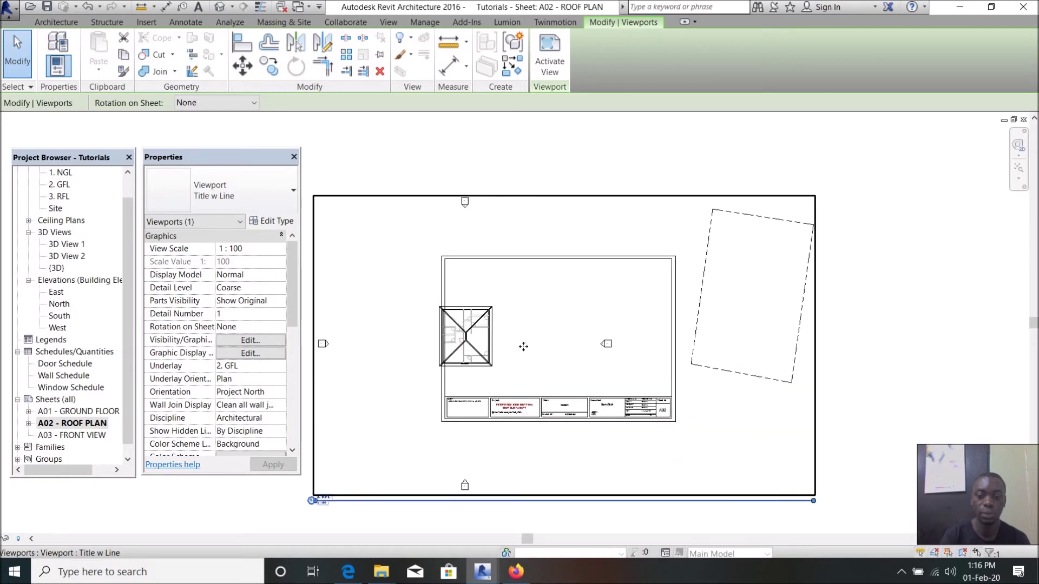
{"action": "scroll", "coordinate": [523, 346], "scroll_direction": "up", "scroll_amount": 2}
{"action": "left_click_drag", "start_coordinate": [480, 350], "coordinate": [606, 350]}
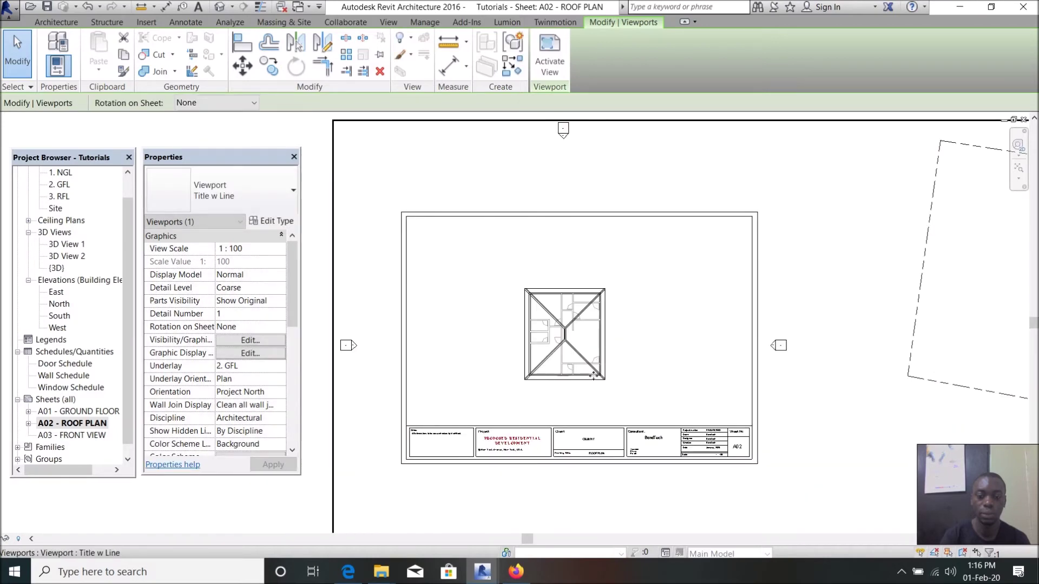
{"action": "scroll", "coordinate": [593, 375], "scroll_direction": "down", "scroll_amount": 2}
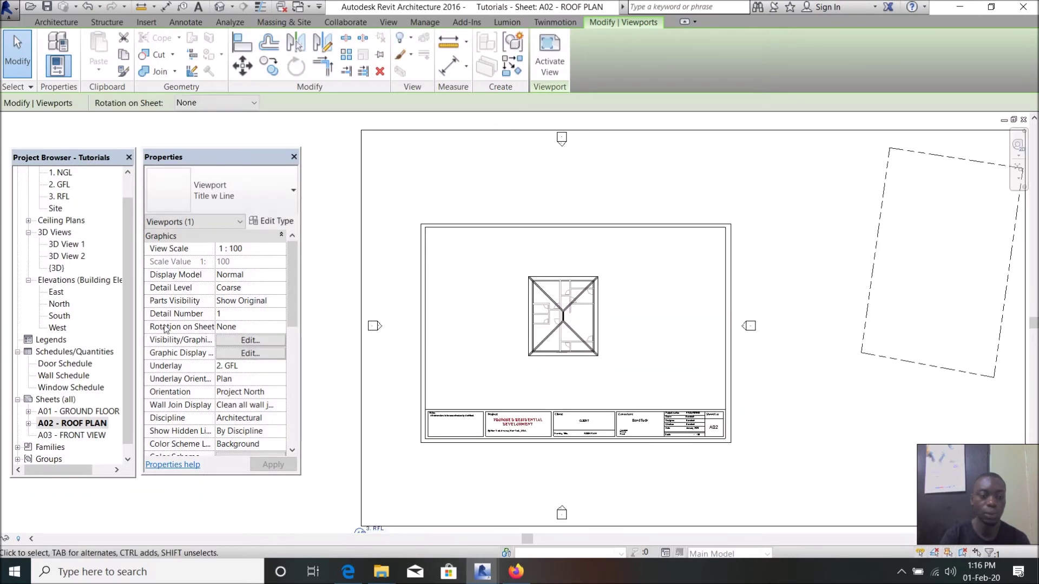
- Set the roof plan viewport to 1 : 50 and nudge it inside the title block frame
{"action": "left_click", "coordinate": [281, 250]}
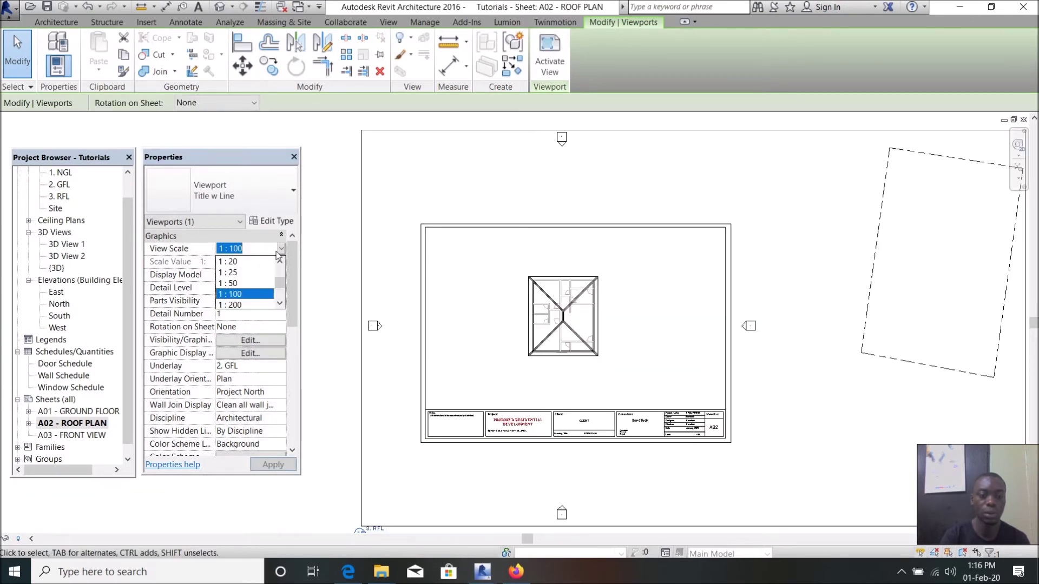
{"action": "left_click", "coordinate": [232, 283]}
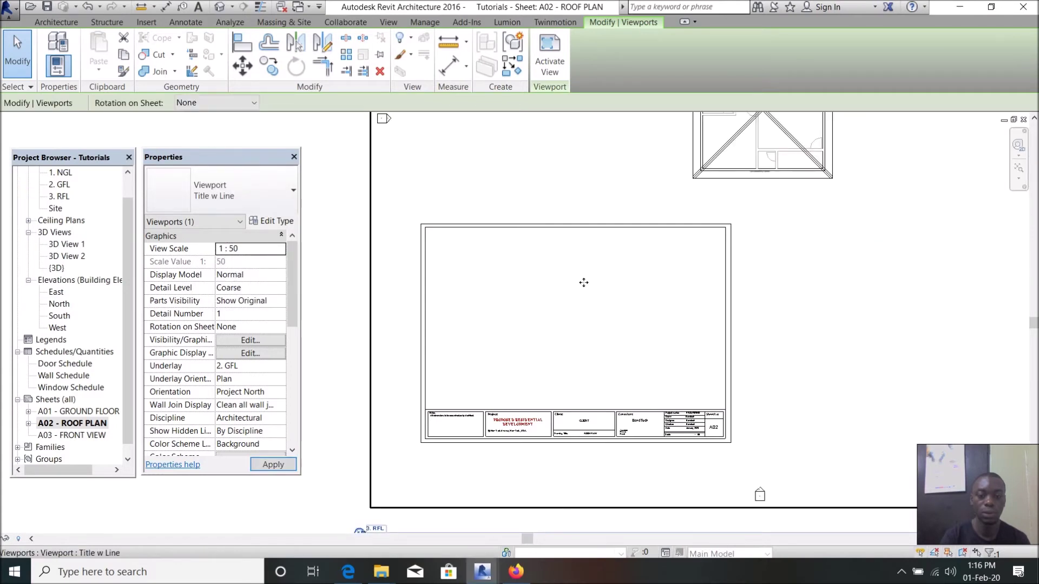
{"action": "left_click_drag", "start_coordinate": [632, 325], "coordinate": [611, 340]}
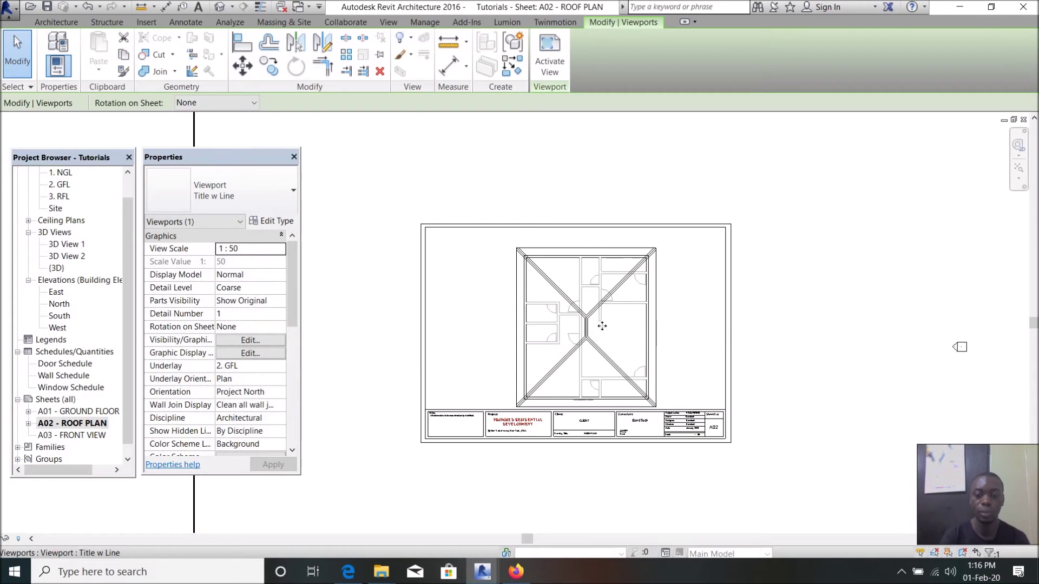
{"action": "key", "text": "Up"}
{"action": "key", "text": "Up"}
{"action": "key", "text": "Up"}
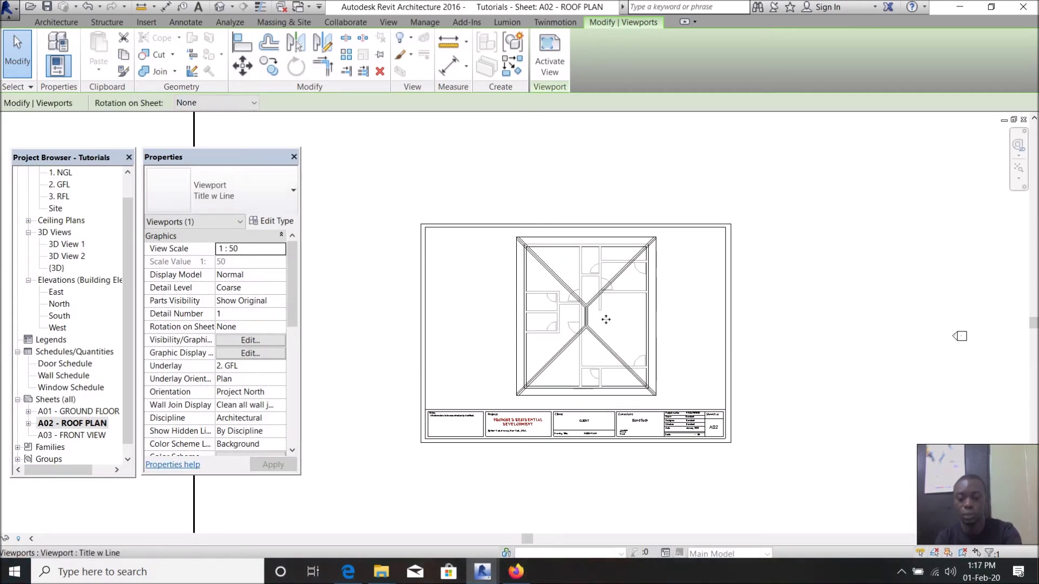
{"action": "key", "text": "Left"}
{"action": "key", "text": "Left"}
{"action": "key", "text": "Left"}
{"action": "key", "text": "Down"}
{"action": "key", "text": "Down"}
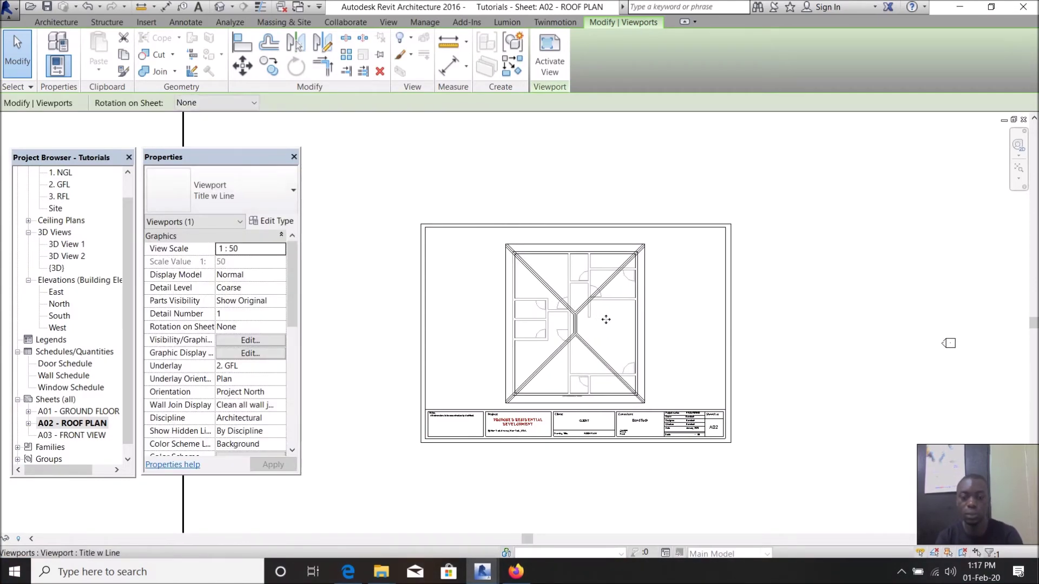
{"action": "left_click", "coordinate": [552, 195]}
{"action": "scroll", "coordinate": [595, 320], "scroll_direction": "up", "scroll_amount": 5}
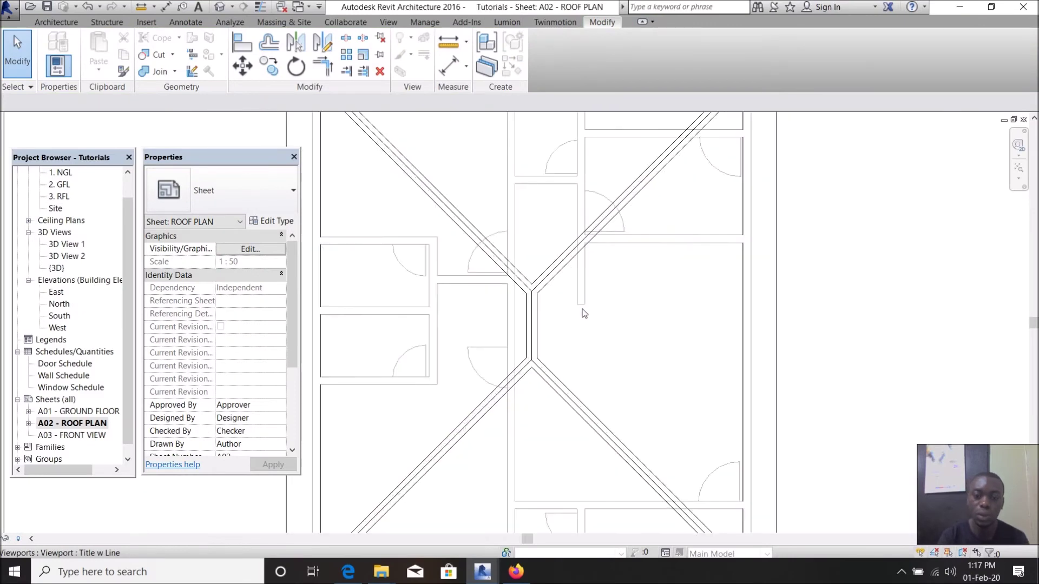
{"action": "scroll", "coordinate": [583, 314], "scroll_direction": "down", "scroll_amount": 5}
- Add the Elevation: South view to sheet A03 - FRONT VIEW and place it
{"action": "double_click", "coordinate": [70, 435]}
{"action": "right_click", "coordinate": [70, 435]}
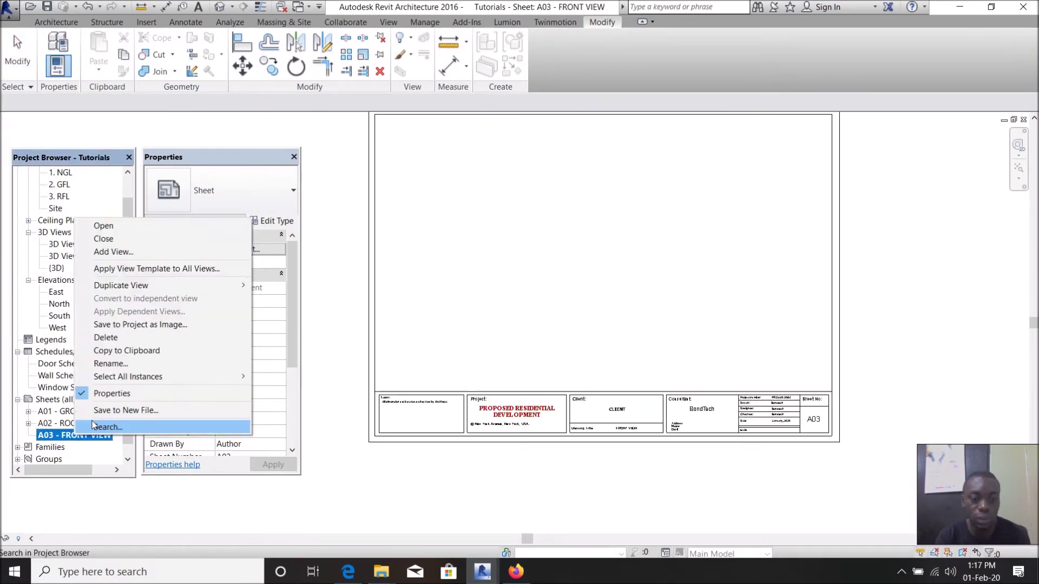
{"action": "left_click", "coordinate": [132, 254]}
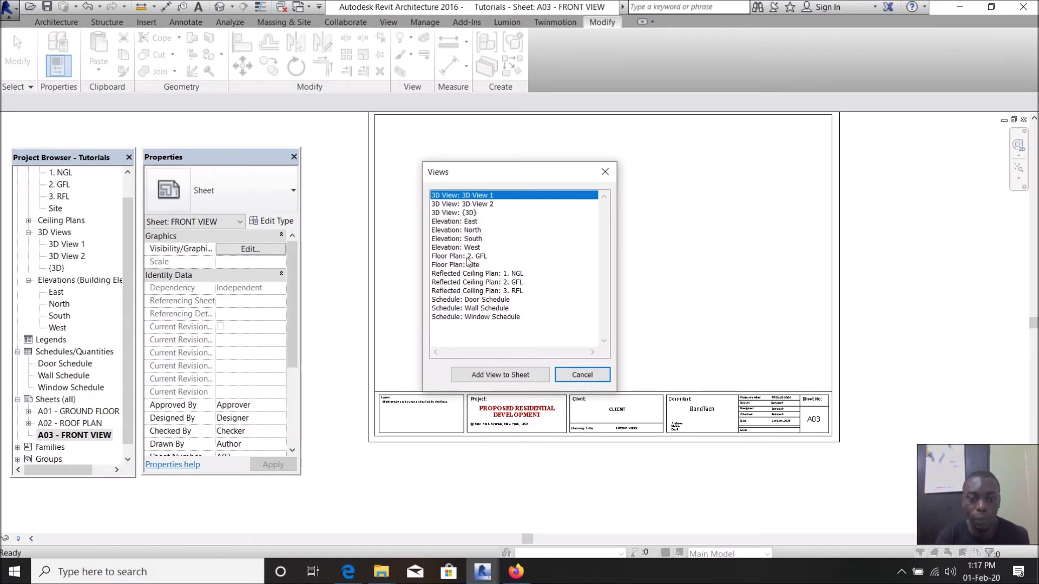
{"action": "double_click", "coordinate": [469, 238]}
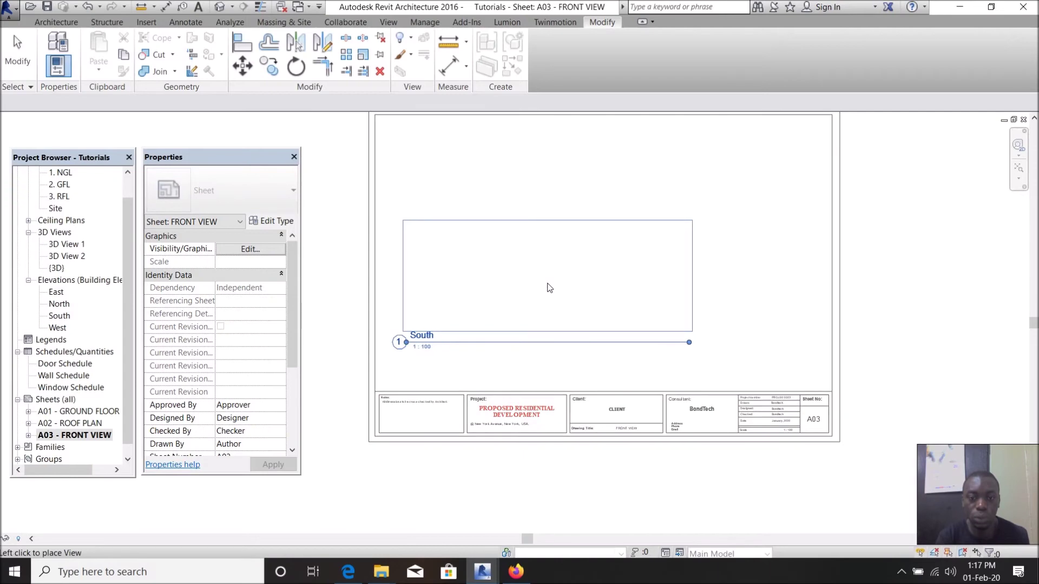
{"action": "left_click", "coordinate": [589, 265]}
{"action": "left_click", "coordinate": [590, 265]}
- Set the South elevation viewport to 1 : 50 and move it inside the title block
{"action": "scroll", "coordinate": [476, 287], "scroll_direction": "up", "scroll_amount": 2}
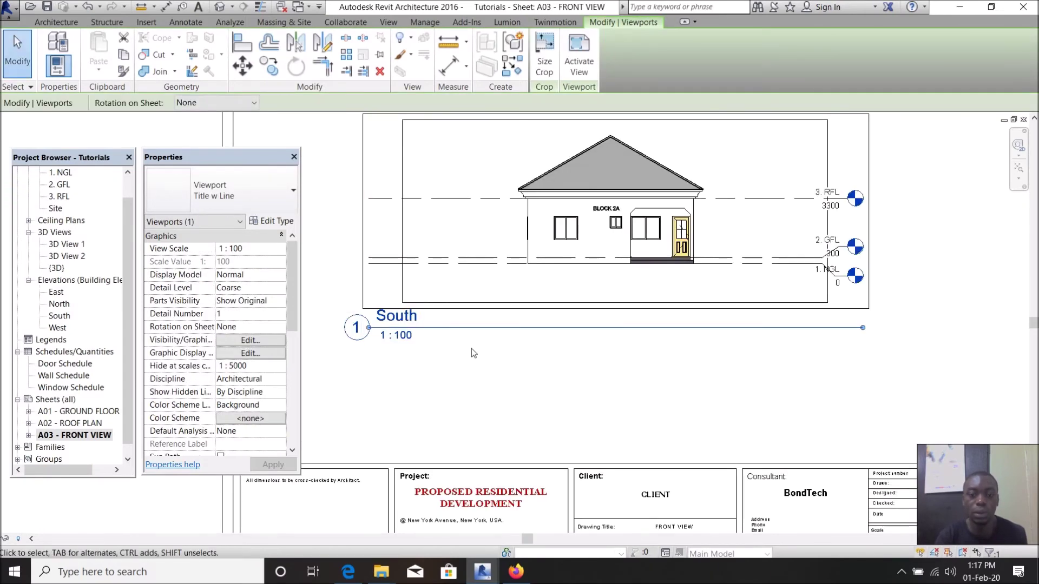
{"action": "scroll", "coordinate": [464, 252], "scroll_direction": "down", "scroll_amount": 3}
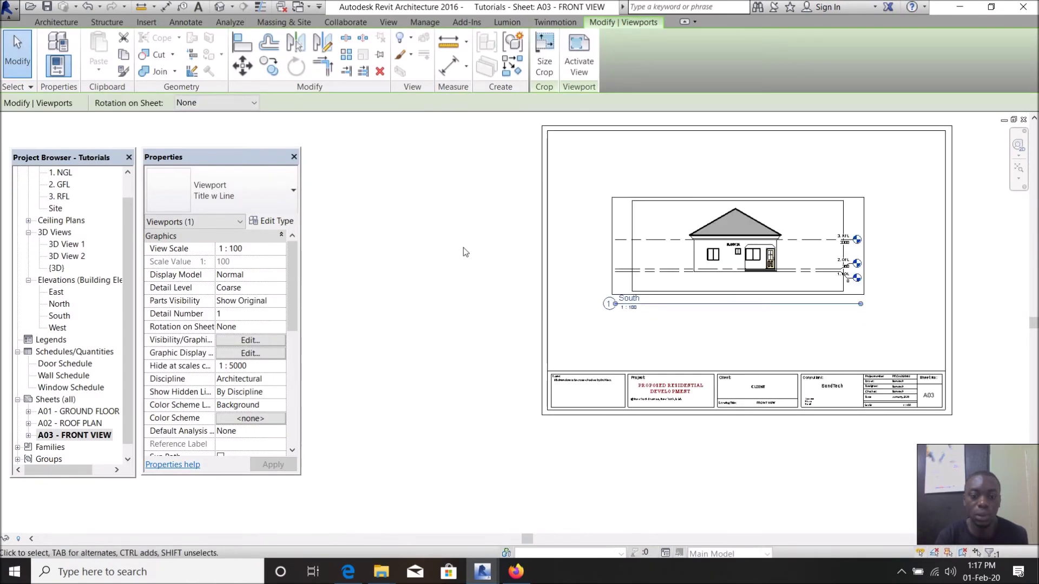
{"action": "left_click", "coordinate": [284, 248]}
{"action": "left_click", "coordinate": [233, 284]}
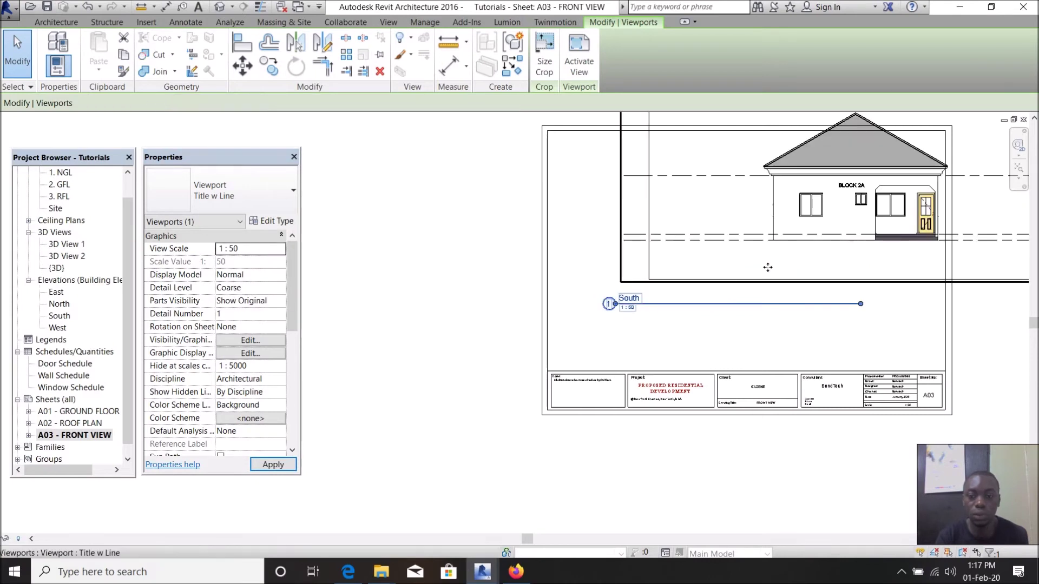
{"action": "left_click_drag", "start_coordinate": [768, 267], "coordinate": [633, 336]}
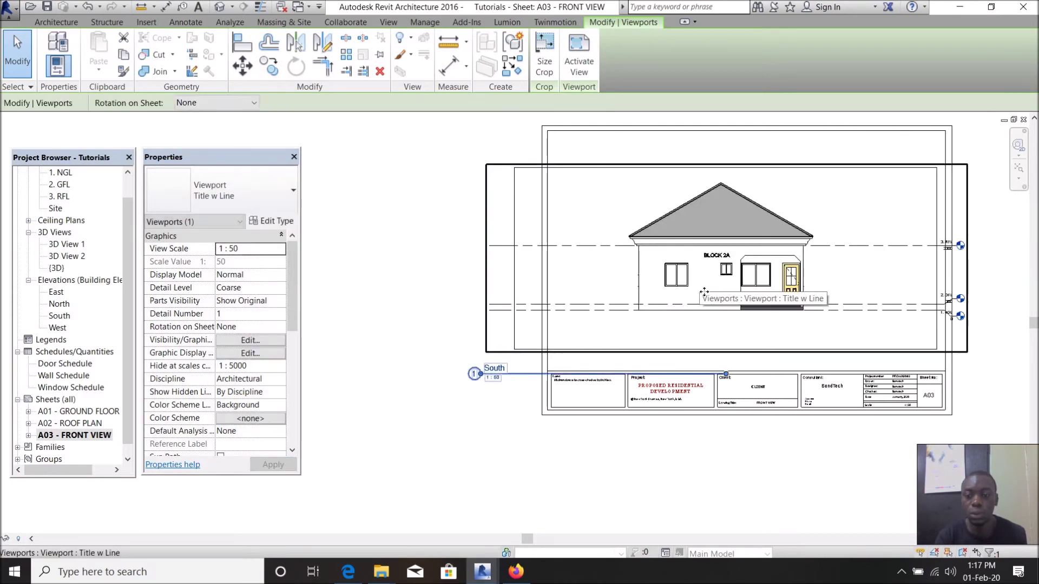
{"action": "left_click_drag", "start_coordinate": [727, 292], "coordinate": [747, 292]}
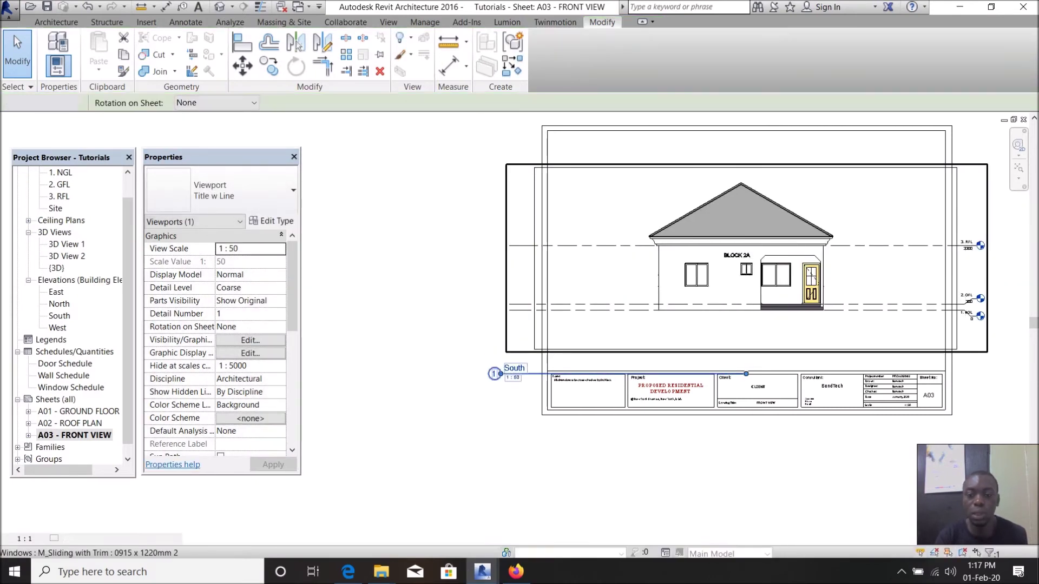
- Inside the South viewport, shorten both ends of the 3.RFL level line
{"action": "double_click", "coordinate": [698, 279]}
{"action": "left_click", "coordinate": [513, 248]}
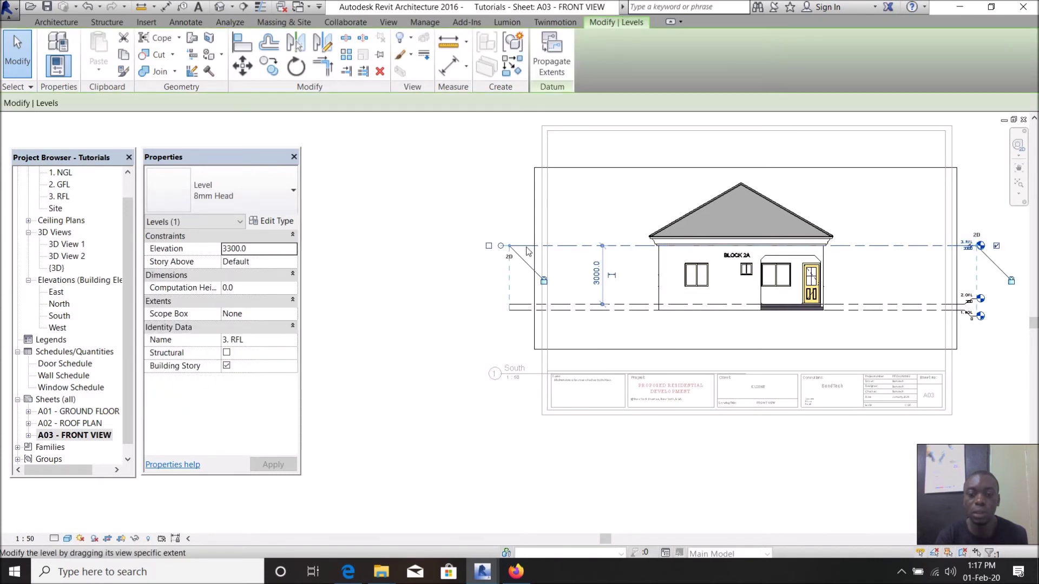
{"action": "left_click_drag", "start_coordinate": [527, 251], "coordinate": [566, 251]}
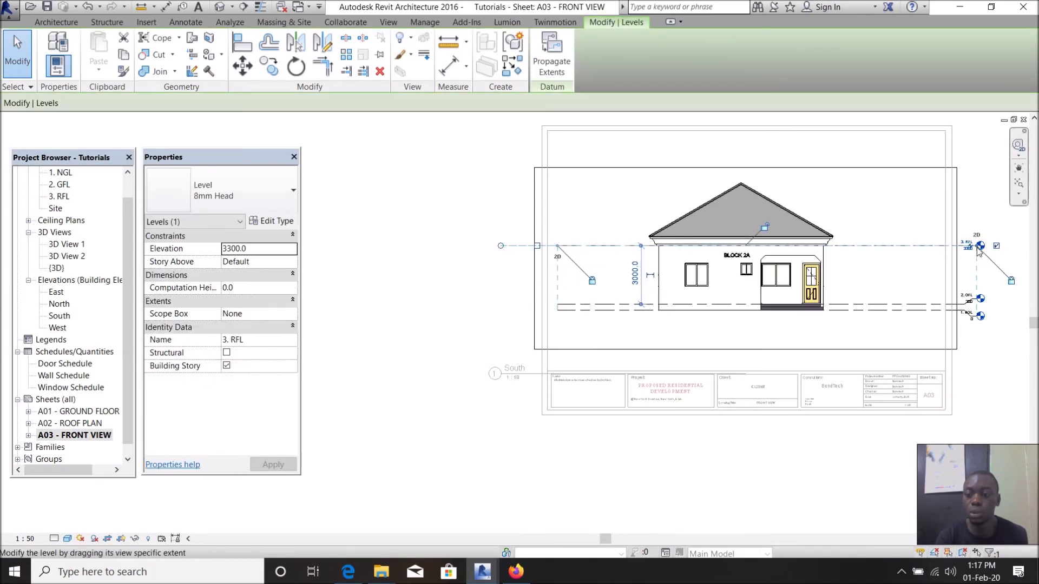
{"action": "left_click_drag", "start_coordinate": [968, 251], "coordinate": [912, 253]}
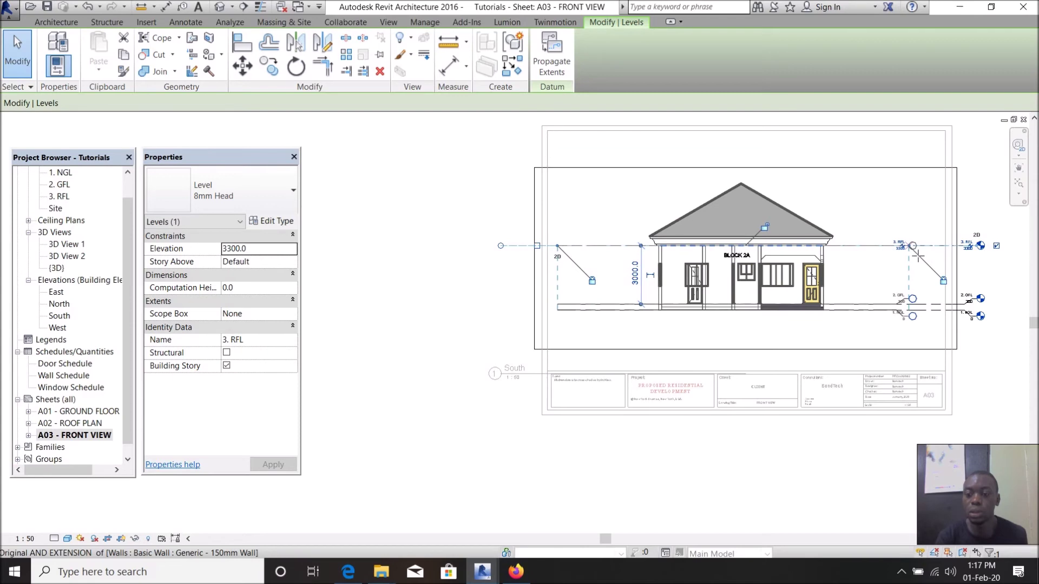
{"action": "left_click", "coordinate": [733, 328]}
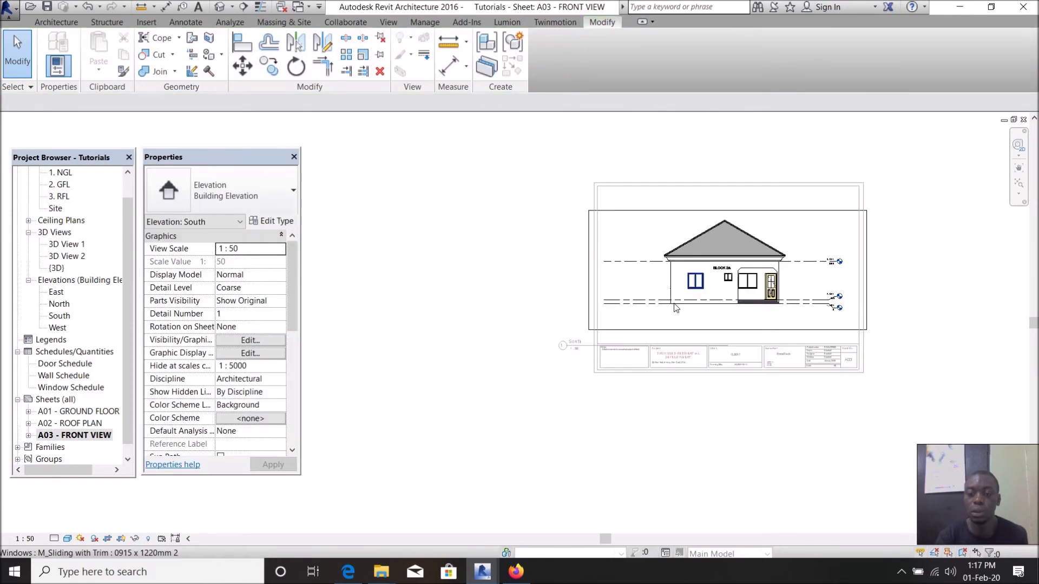
{"action": "double_click", "coordinate": [495, 319]}
{"action": "scroll", "coordinate": [769, 325], "scroll_direction": "up", "scroll_amount": 3}
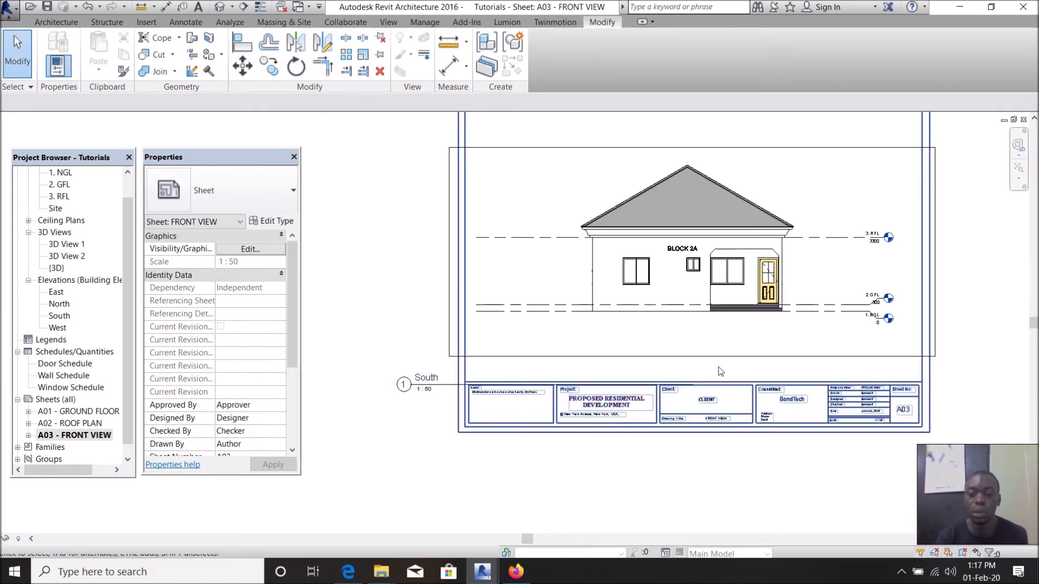
{"action": "double_click", "coordinate": [713, 347]}
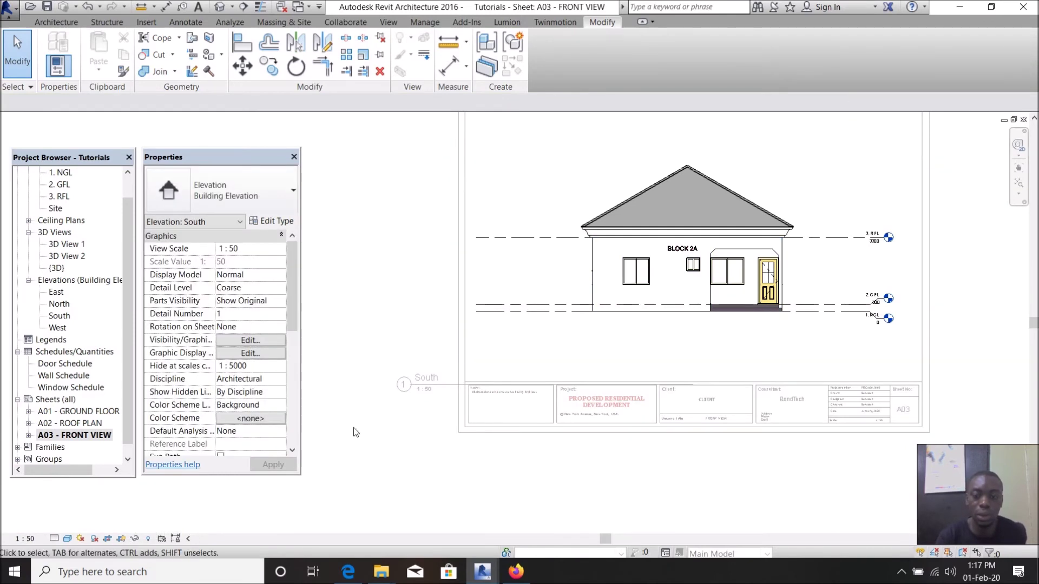
{"action": "double_click", "coordinate": [606, 310]}
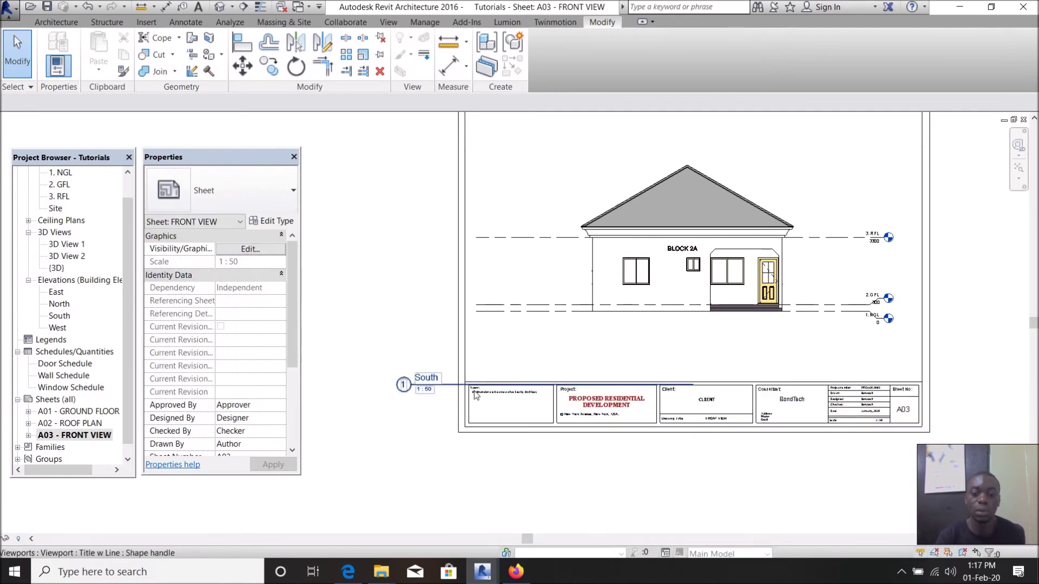
{"action": "left_click_drag", "start_coordinate": [438, 393], "coordinate": [625, 358]}
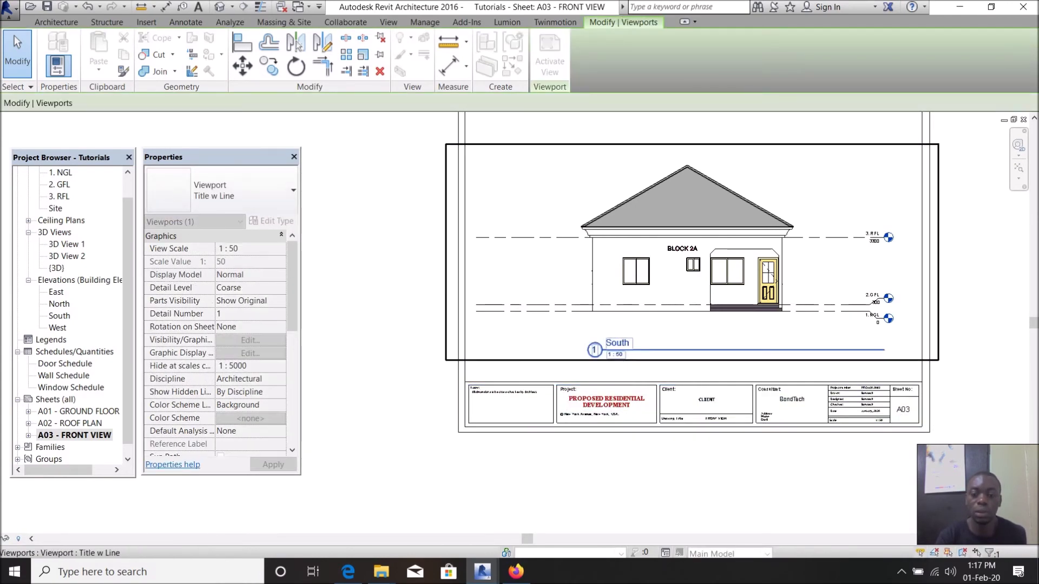
{"action": "left_click", "coordinate": [430, 300]}
{"action": "scroll", "coordinate": [785, 336], "scroll_direction": "down", "scroll_amount": 4}
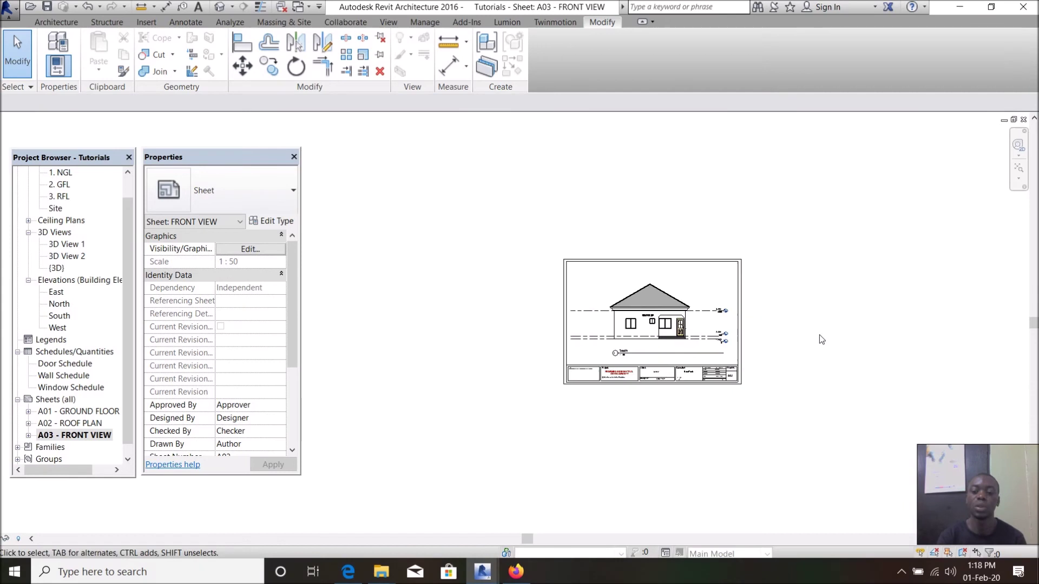
{"action": "middle_click_drag", "start_coordinate": [819, 334], "coordinate": [703, 340]}
{"action": "scroll", "coordinate": [550, 276], "scroll_direction": "up", "scroll_amount": 3}
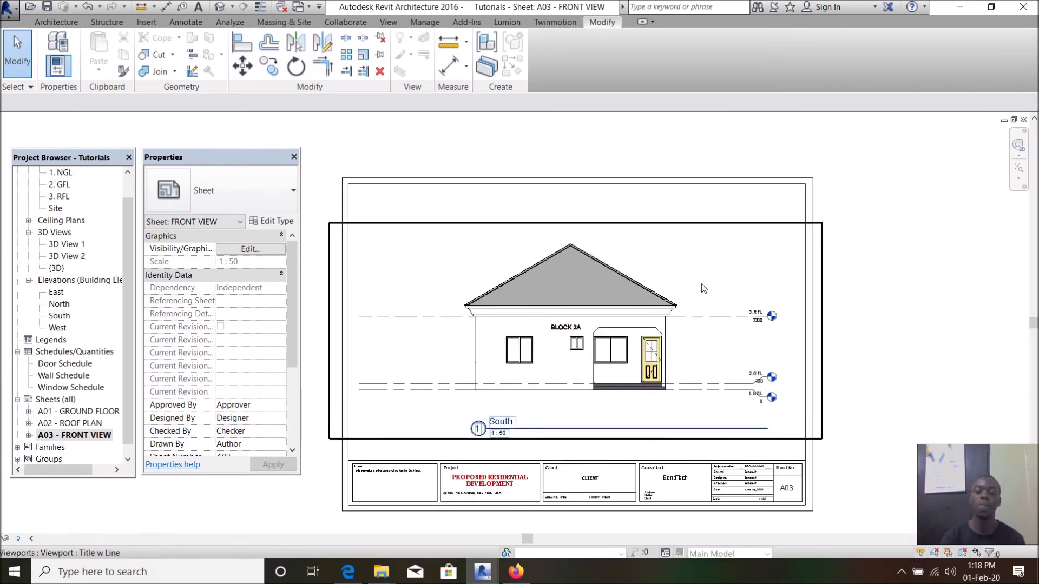
{"action": "scroll", "coordinate": [572, 307], "scroll_direction": "down", "scroll_amount": 2}
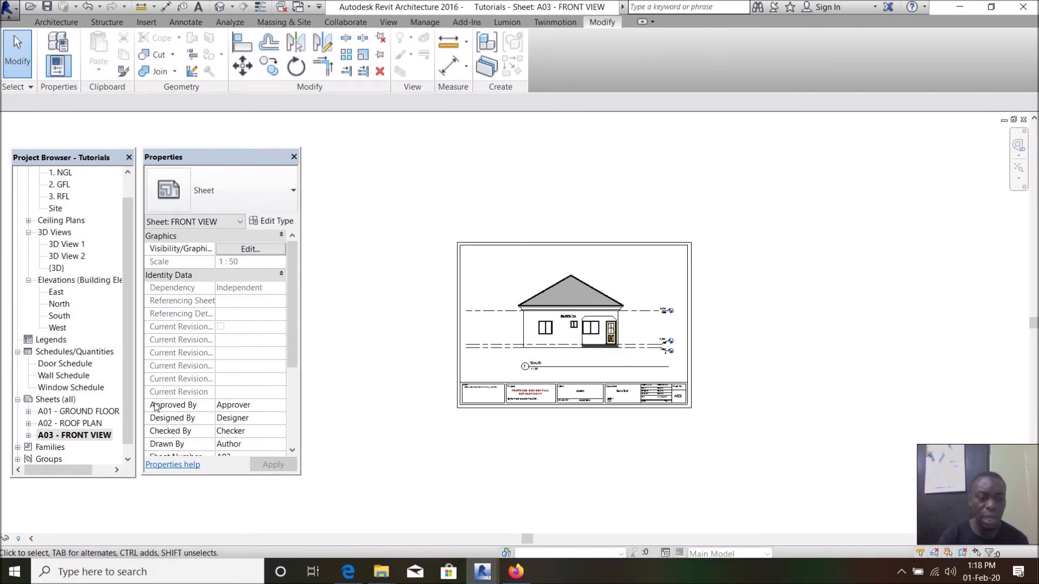
{"action": "scroll", "coordinate": [536, 345], "scroll_direction": "up", "scroll_amount": 3}
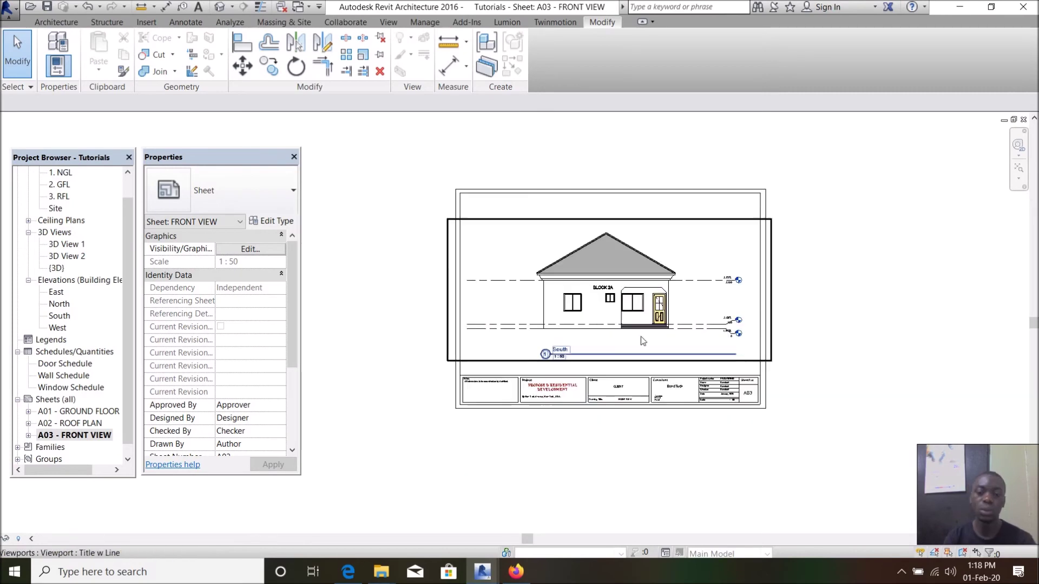
{"action": "scroll", "coordinate": [594, 459], "scroll_direction": "up", "scroll_amount": 2}
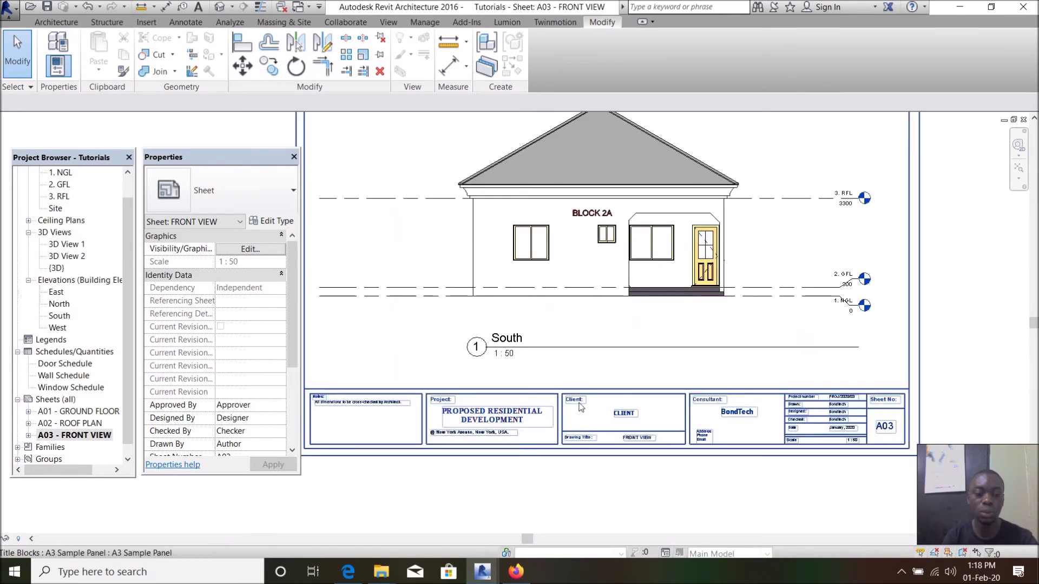
{"action": "left_click", "coordinate": [564, 440]}
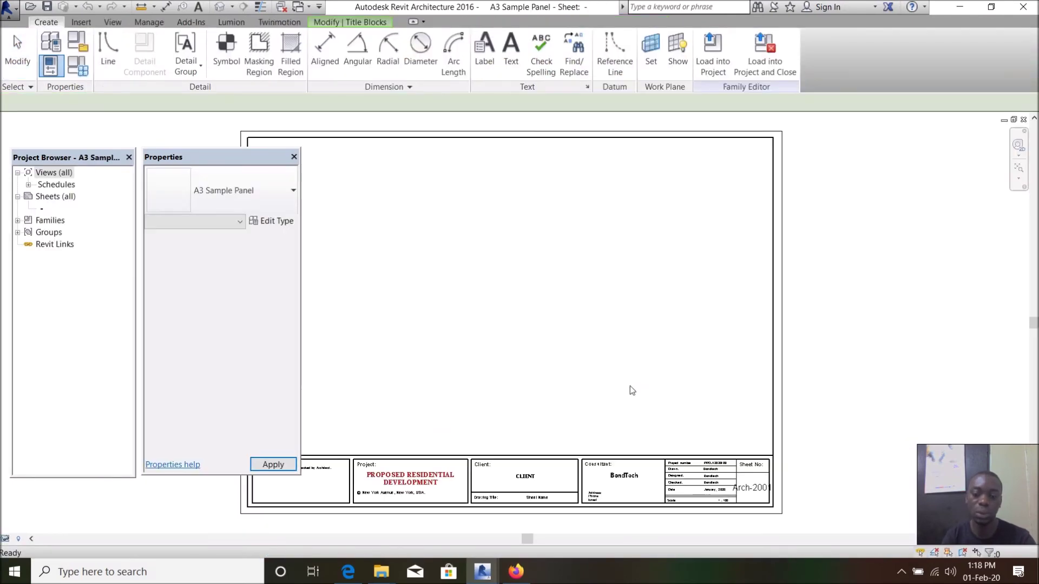
- Move the CLIENT text note higher in the title block's Client box
{"action": "scroll", "coordinate": [529, 424], "scroll_direction": "up", "scroll_amount": 3}
{"action": "scroll", "coordinate": [742, 389], "scroll_direction": "down", "scroll_amount": 2}
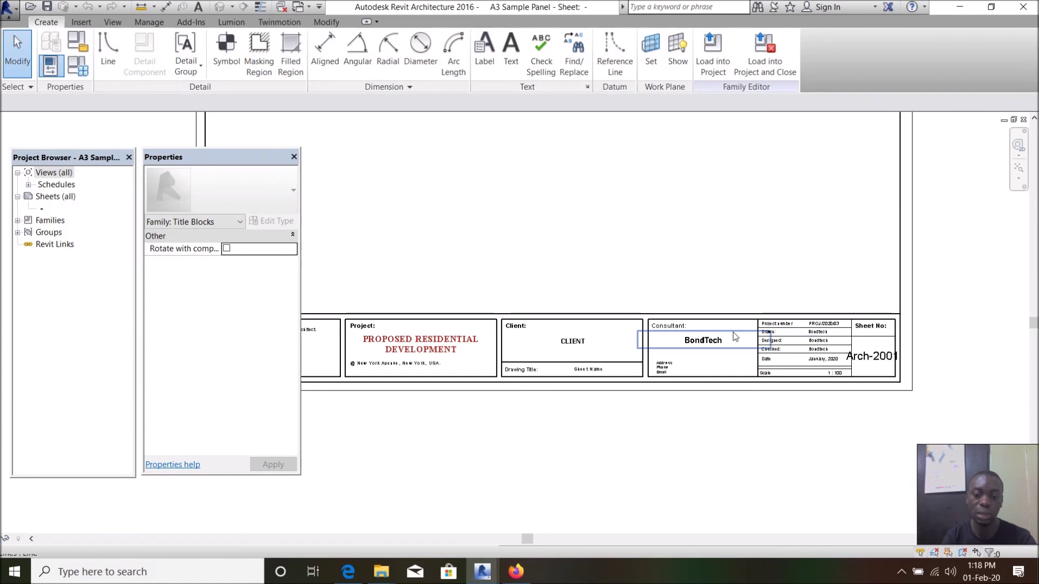
{"action": "scroll", "coordinate": [596, 346], "scroll_direction": "up", "scroll_amount": 2}
{"action": "scroll", "coordinate": [471, 347], "scroll_direction": "up", "scroll_amount": 2}
{"action": "left_click", "coordinate": [518, 360]}
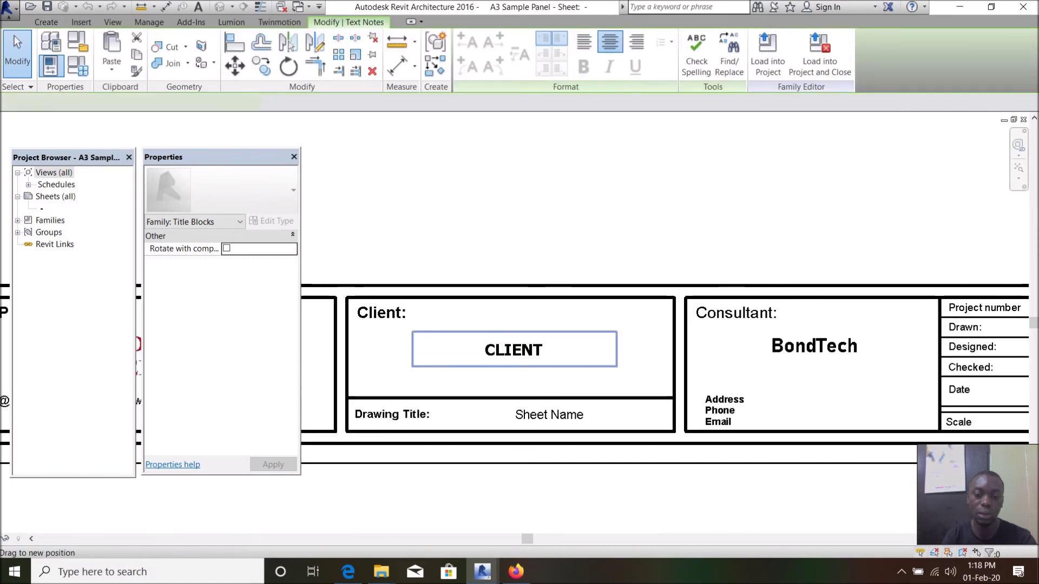
{"action": "left_click_drag", "start_coordinate": [519, 359], "coordinate": [492, 341]}
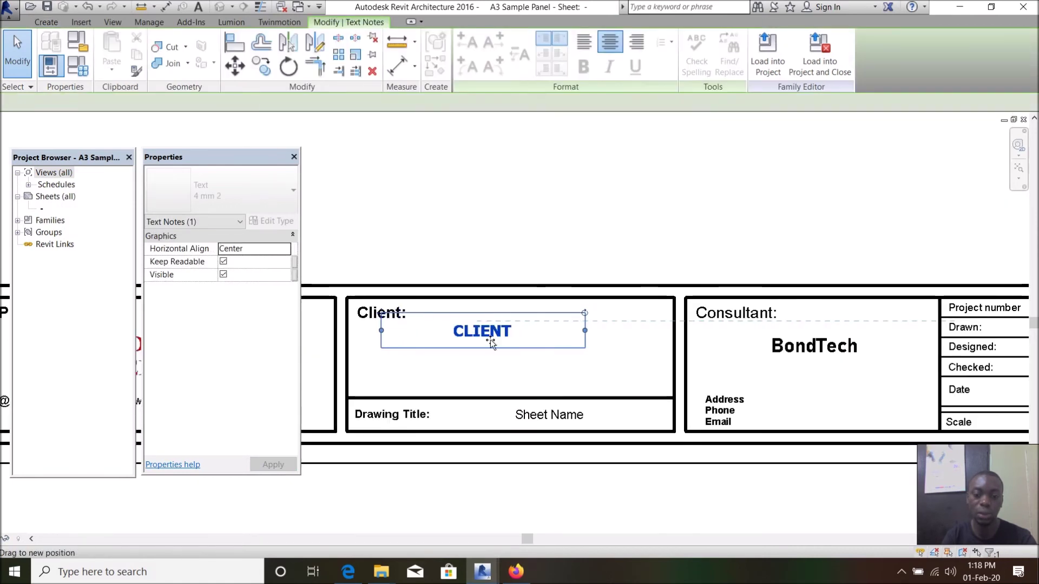
{"action": "left_click", "coordinate": [481, 250]}
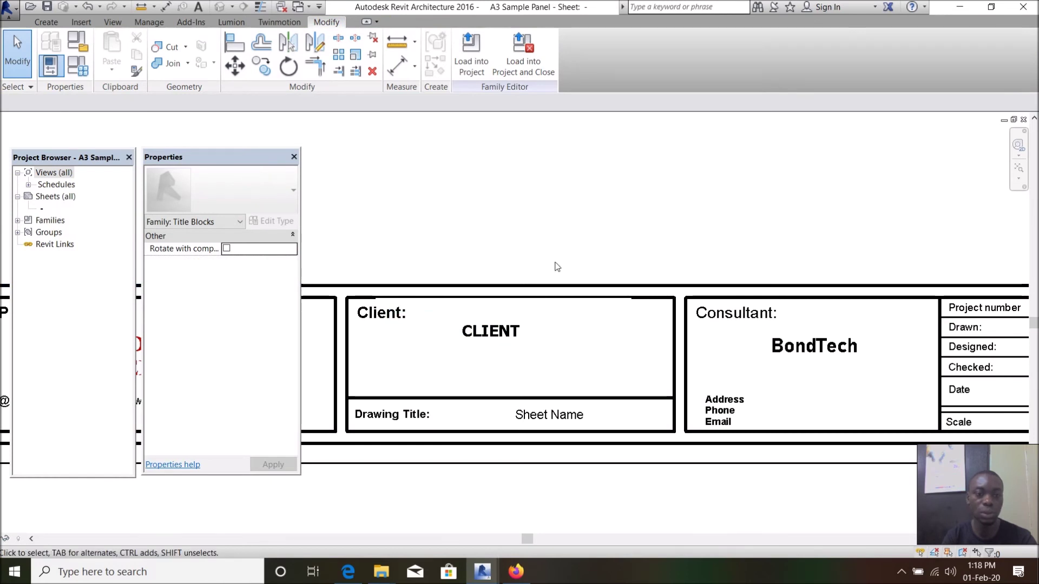
- Retype the client text note as PEPESI
{"action": "scroll", "coordinate": [779, 312], "scroll_direction": "down", "scroll_amount": 2}
{"action": "scroll", "coordinate": [596, 320], "scroll_direction": "up", "scroll_amount": 2}
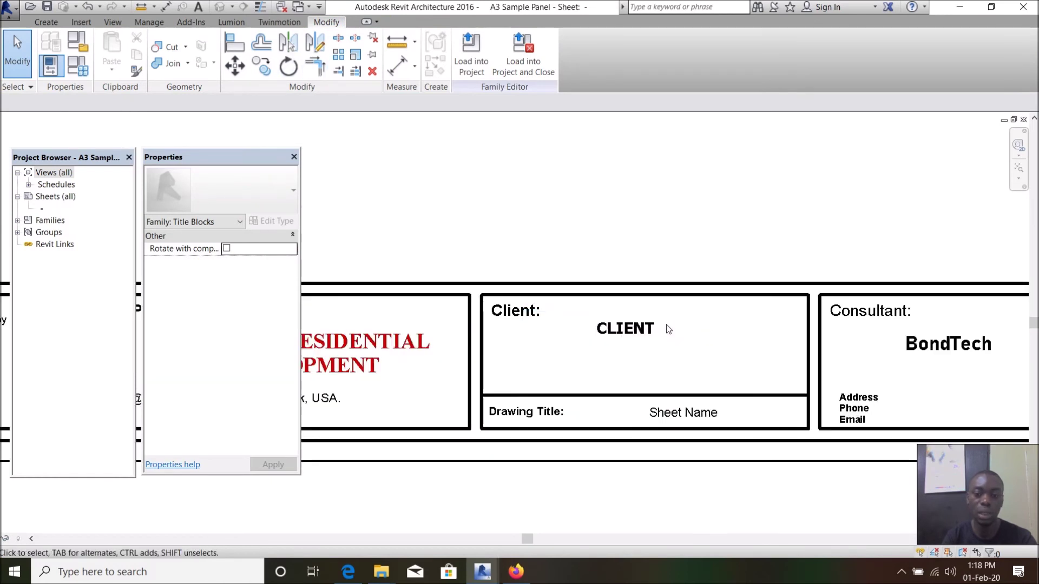
{"action": "double_click", "coordinate": [645, 331]}
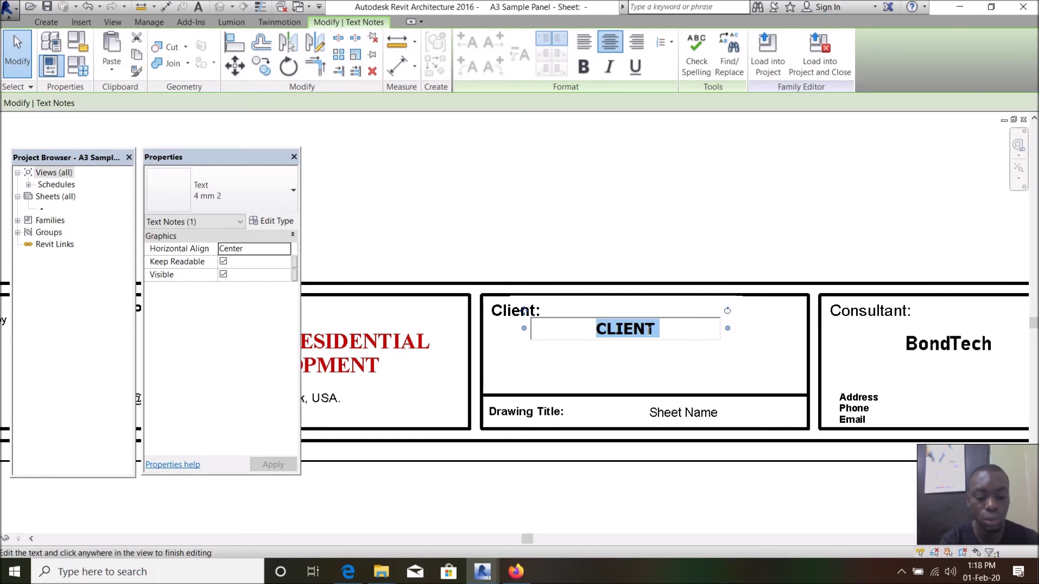
{"action": "type", "text": "COCACOLA"}
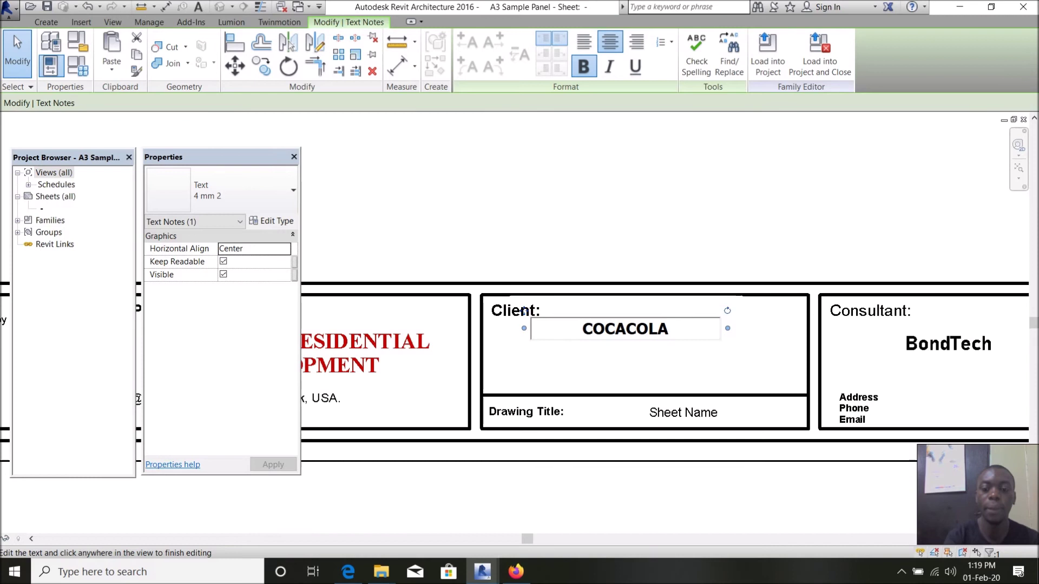
{"action": "key", "text": "BackSpace"}
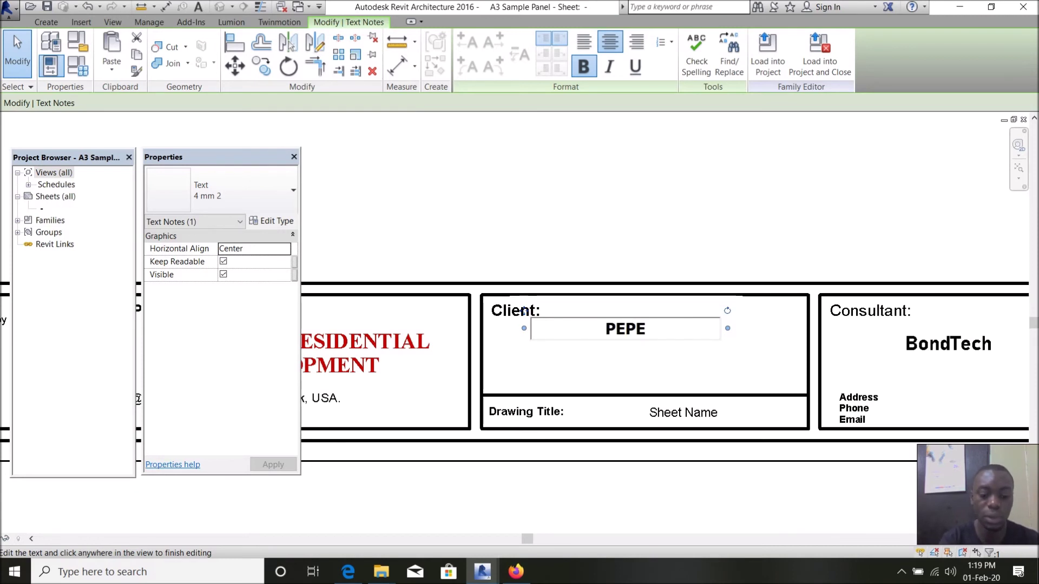
{"action": "left_click", "coordinate": [637, 160]}
{"action": "left_click", "coordinate": [637, 160]}
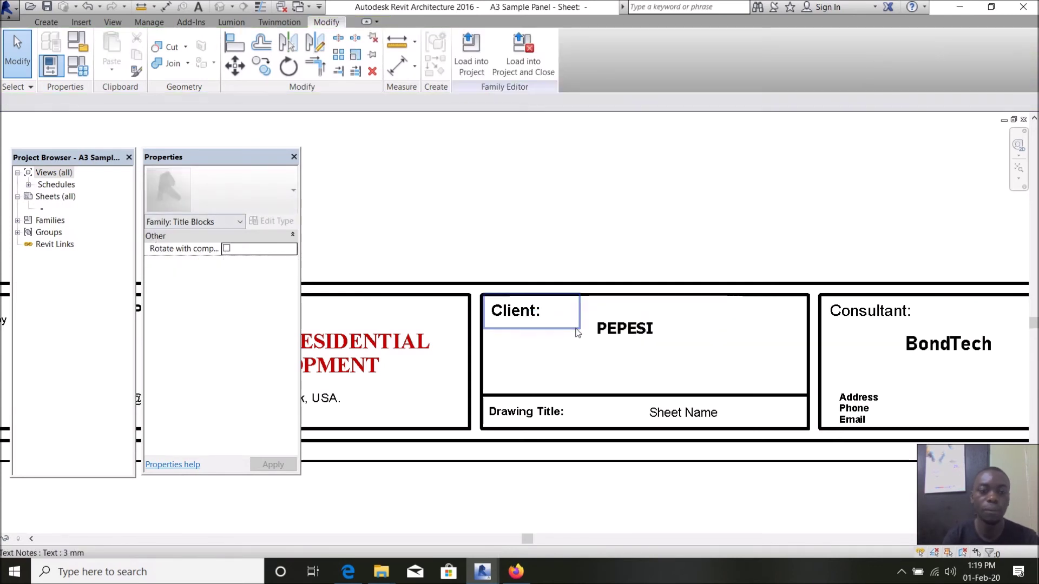
{"action": "scroll", "coordinate": [577, 333], "scroll_direction": "down", "scroll_amount": 2}
- Insert the image Pepsi-Flavors-Promo-Video-Thumbnail.png into the title block
{"action": "left_click", "coordinate": [84, 25]}
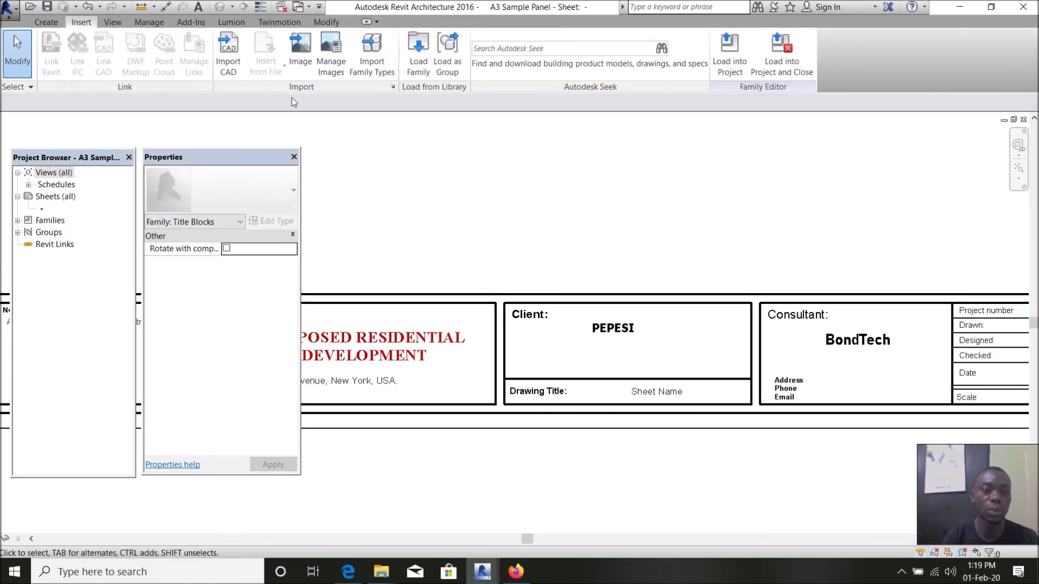
{"action": "left_click", "coordinate": [298, 45]}
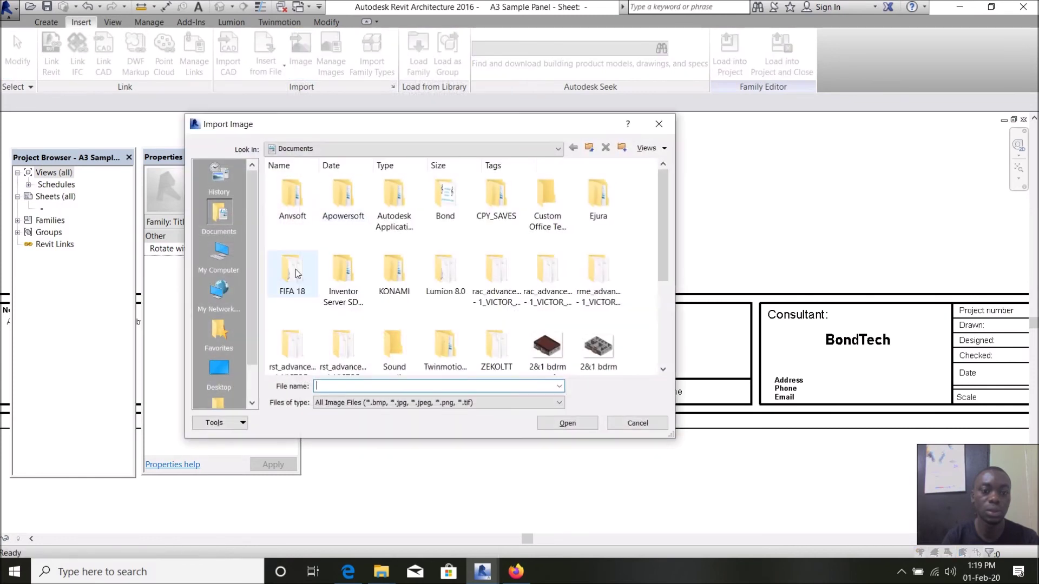
{"action": "double_click", "coordinate": [545, 203]}
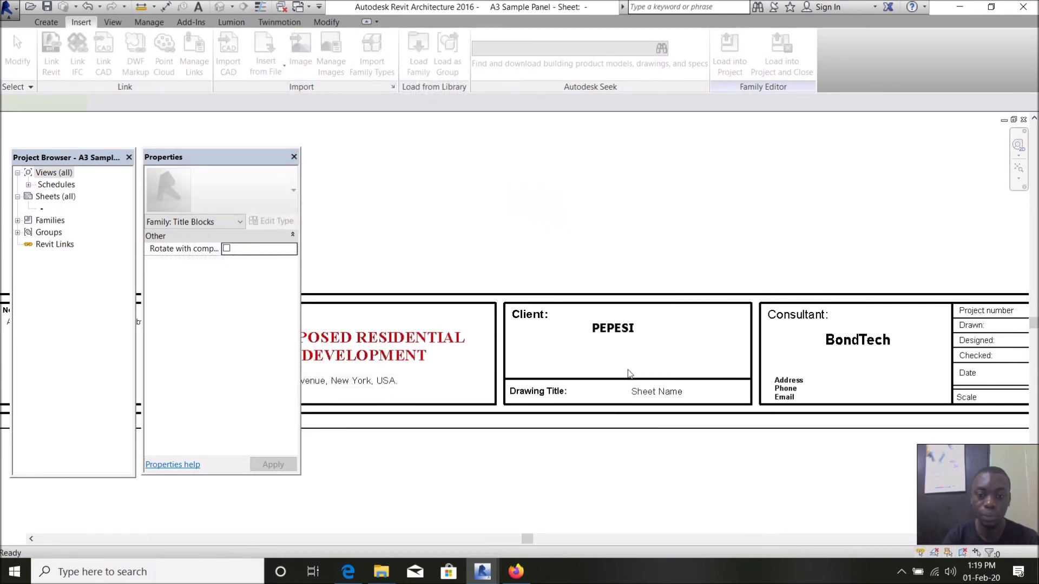
{"action": "left_click", "coordinate": [628, 374]}
- Shrink the Pepsi image and position it in the Client box beneath PEPESI
{"action": "scroll", "coordinate": [614, 367], "scroll_direction": "down", "scroll_amount": 4}
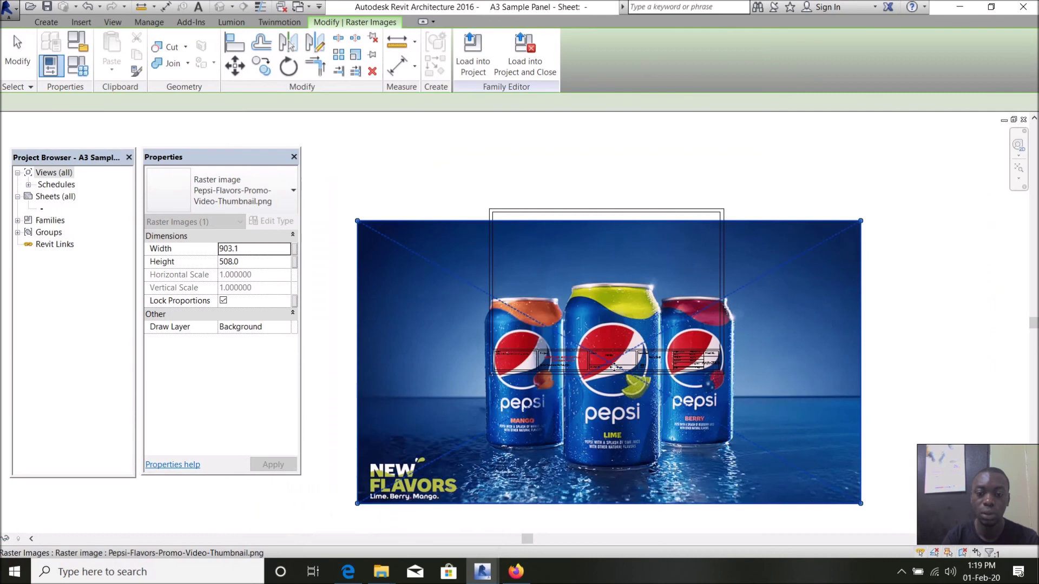
{"action": "scroll", "coordinate": [574, 346], "scroll_direction": "down", "scroll_amount": 2}
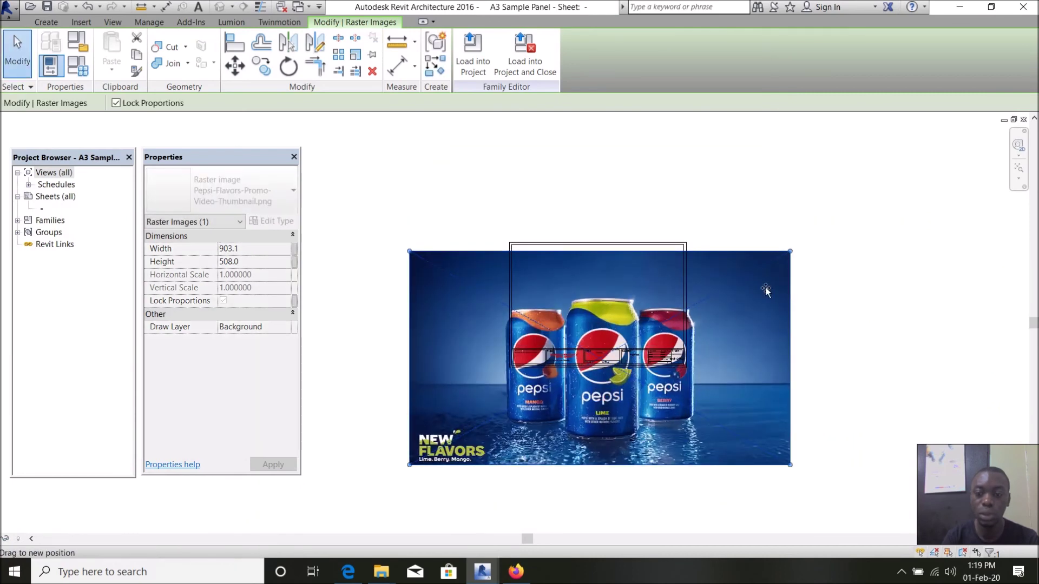
{"action": "left_click_drag", "start_coordinate": [790, 465], "coordinate": [620, 264]}
{"action": "scroll", "coordinate": [633, 373], "scroll_direction": "up", "scroll_amount": 3}
{"action": "scroll", "coordinate": [519, 433], "scroll_direction": "up", "scroll_amount": 2}
{"action": "scroll", "coordinate": [636, 376], "scroll_direction": "down", "scroll_amount": 3}
{"action": "scroll", "coordinate": [651, 275], "scroll_direction": "up", "scroll_amount": 4}
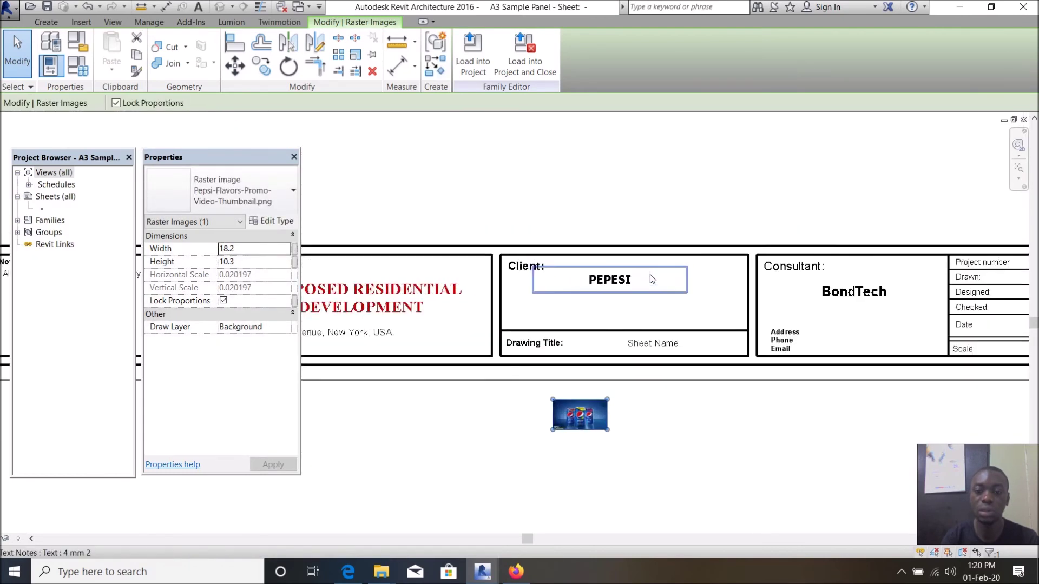
{"action": "left_click_drag", "start_coordinate": [568, 436], "coordinate": [670, 346]}
{"action": "scroll", "coordinate": [606, 318], "scroll_direction": "up", "scroll_amount": 3}
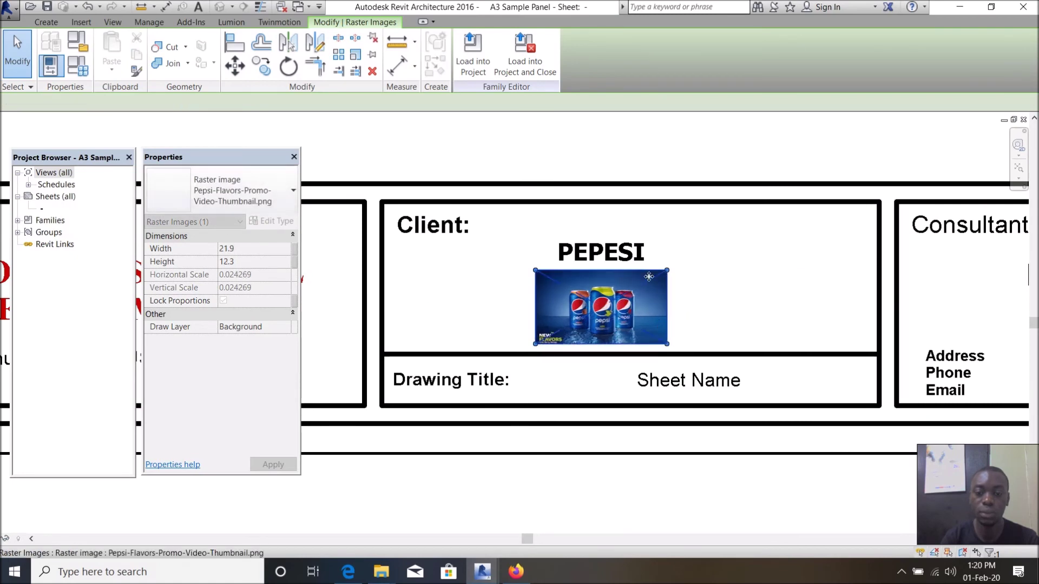
{"action": "left_click", "coordinate": [603, 389]}
{"action": "scroll", "coordinate": [602, 389], "scroll_direction": "down", "scroll_amount": 4}
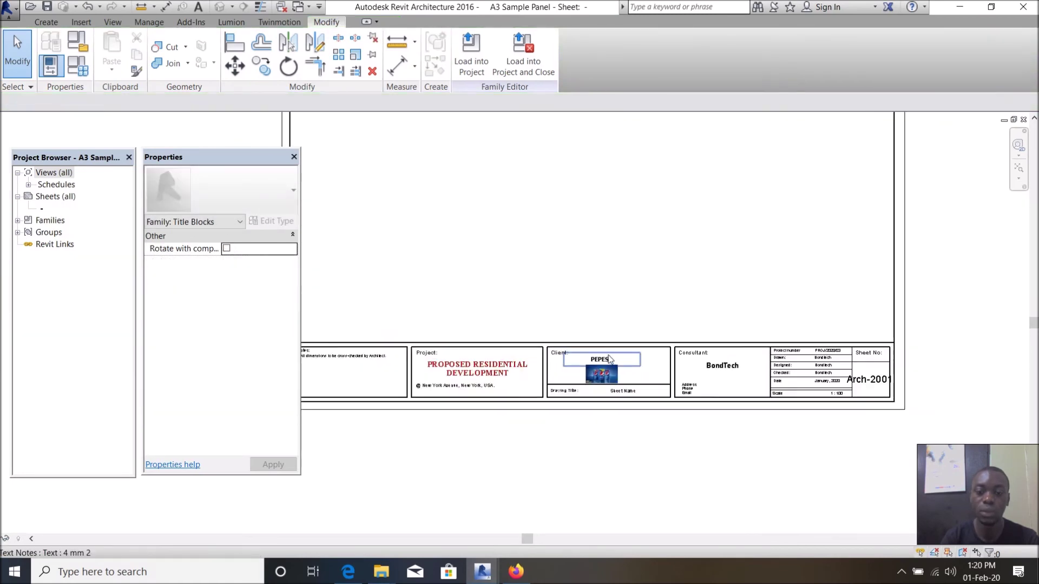
- Load the edited title block into the project, replacing the existing file and overwriting its family version
{"action": "scroll", "coordinate": [628, 357], "scroll_direction": "up", "scroll_amount": 2}
{"action": "left_click", "coordinate": [520, 63]}
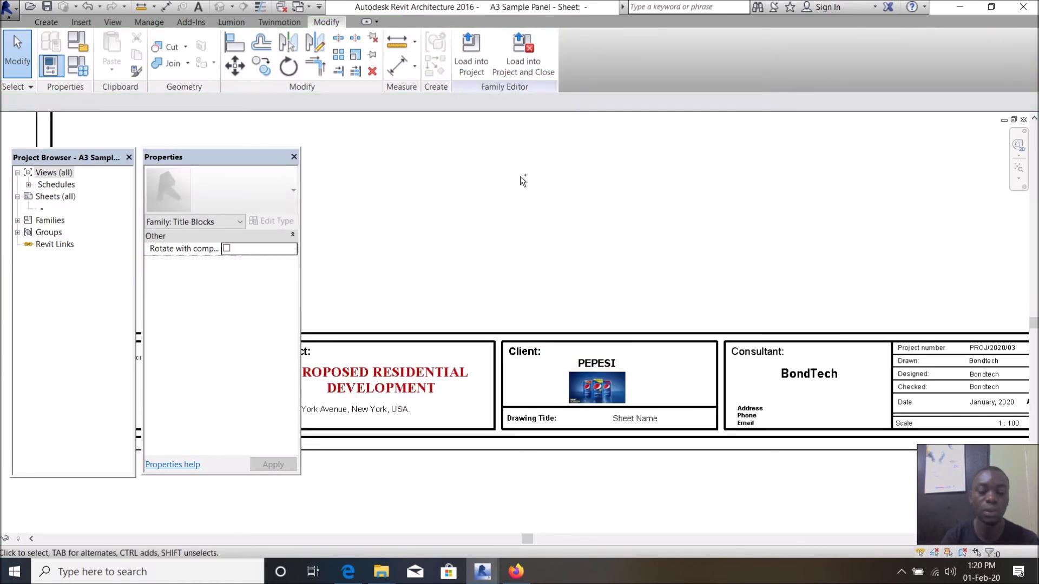
{"action": "left_click", "coordinate": [500, 294]}
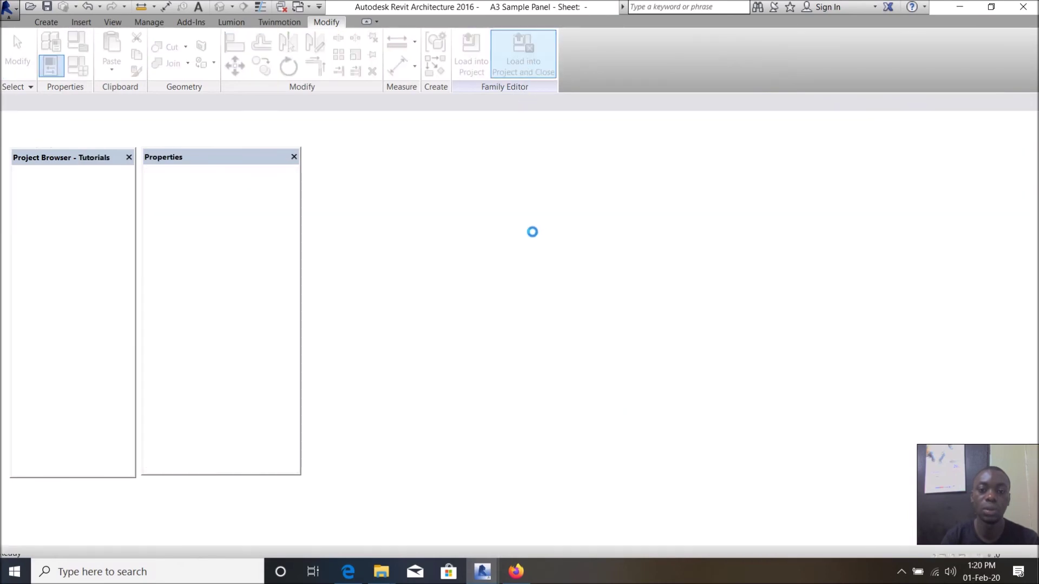
{"action": "left_click", "coordinate": [488, 248]}
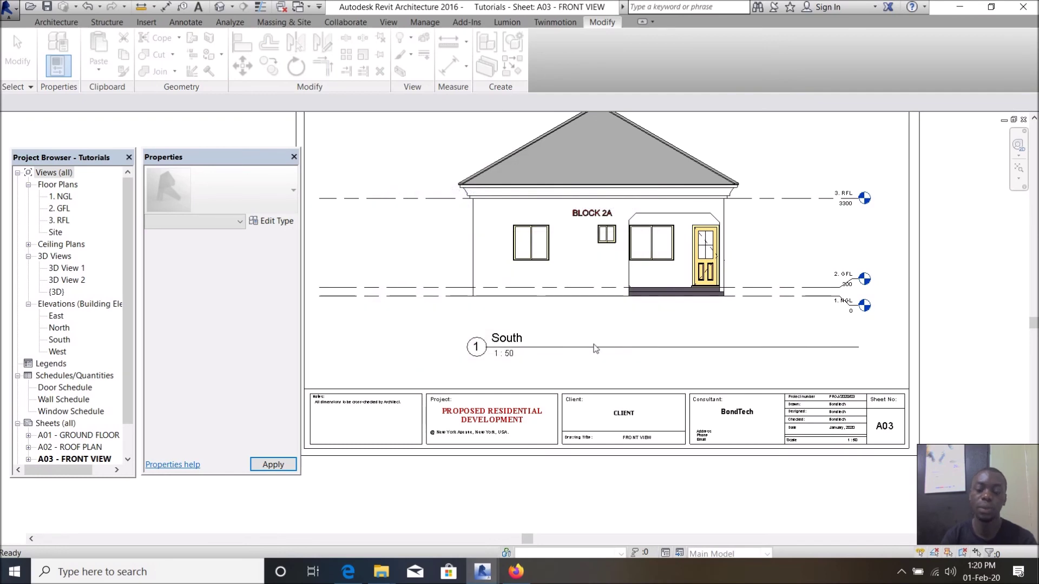
- Open sheet A01 - GROUND FLOOR to check the new logo in its title block
{"action": "scroll", "coordinate": [559, 425], "scroll_direction": "down", "scroll_amount": 2}
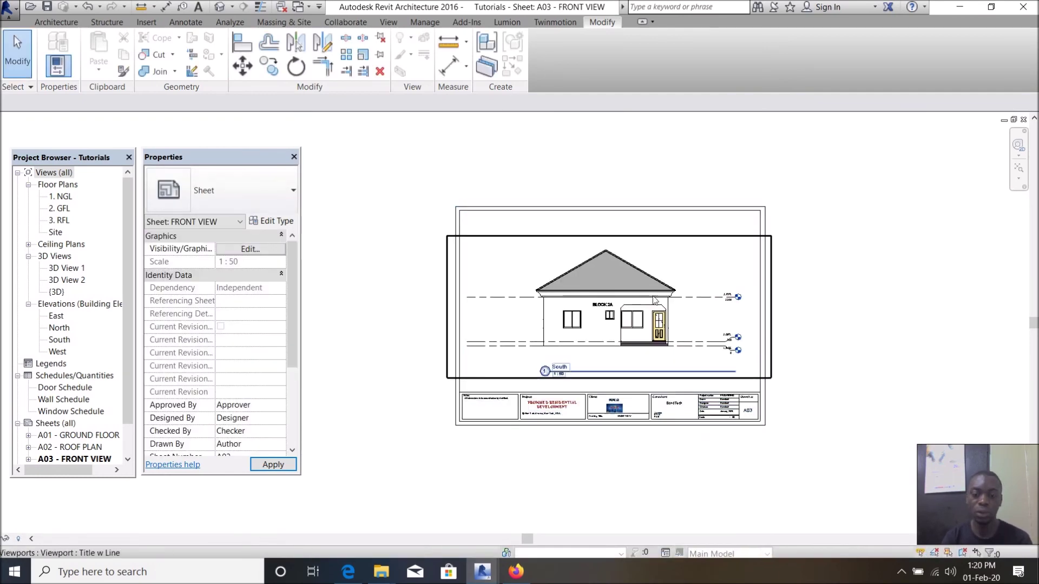
{"action": "scroll", "coordinate": [644, 474], "scroll_direction": "up", "scroll_amount": 2}
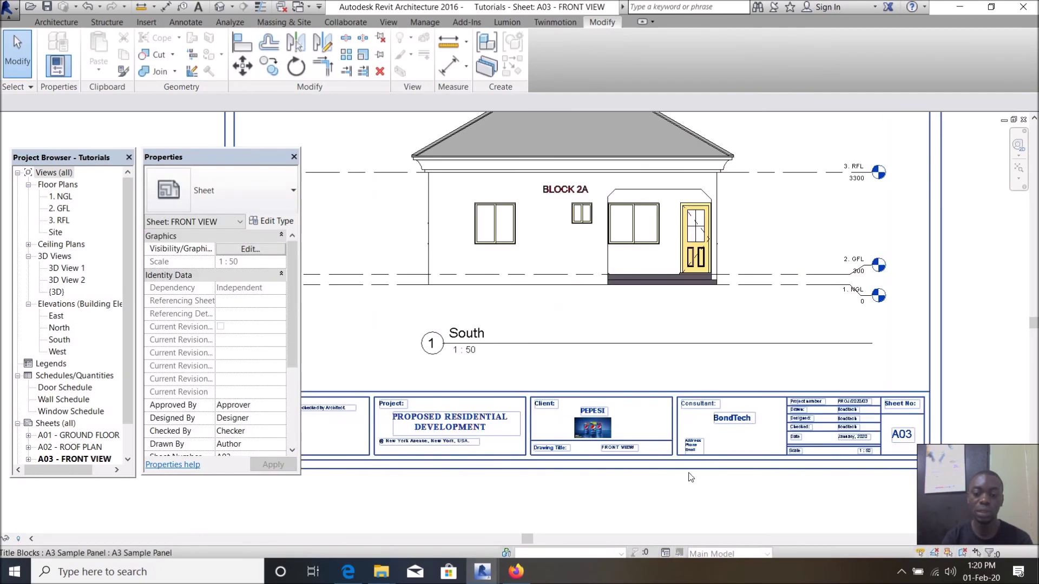
{"action": "scroll", "coordinate": [614, 383], "scroll_direction": "down", "scroll_amount": 3}
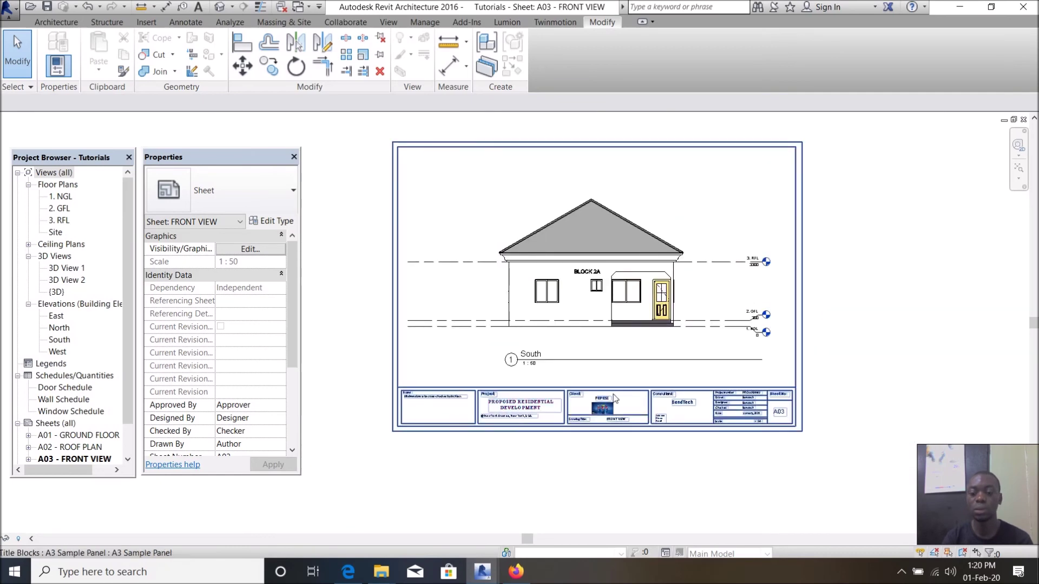
{"action": "double_click", "coordinate": [78, 436]}
{"action": "scroll", "coordinate": [636, 469], "scroll_direction": "up", "scroll_amount": 3}
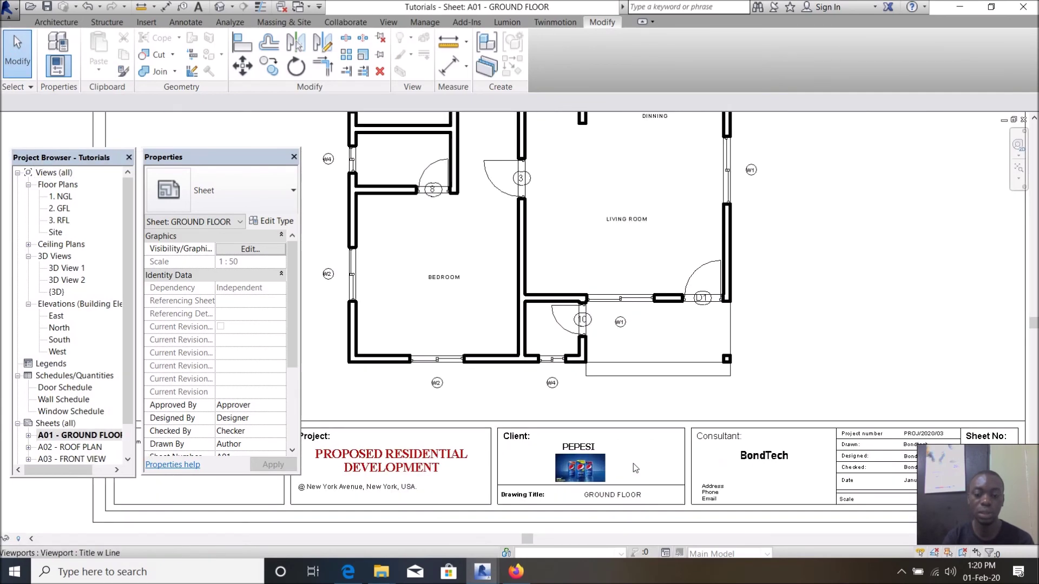
{"action": "scroll", "coordinate": [615, 425], "scroll_direction": "down", "scroll_amount": 2}
- Open sheet A02 - ROOF PLAN and zoom in on its title block to inspect the client name and logo
{"action": "double_click", "coordinate": [84, 448]}
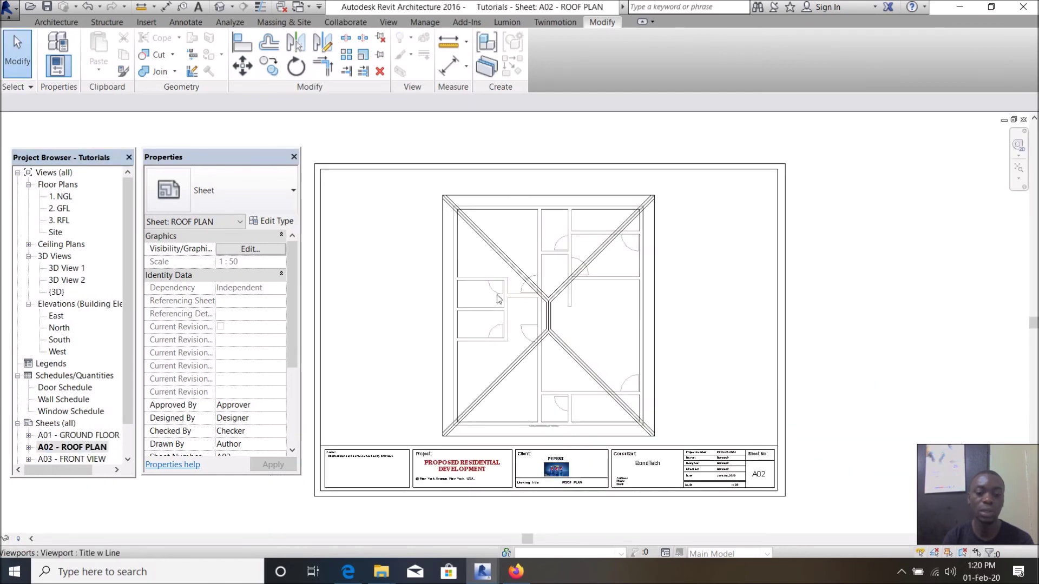
{"action": "scroll", "coordinate": [562, 270], "scroll_direction": "down", "scroll_amount": 3}
{"action": "scroll", "coordinate": [573, 321], "scroll_direction": "up", "scroll_amount": 3}
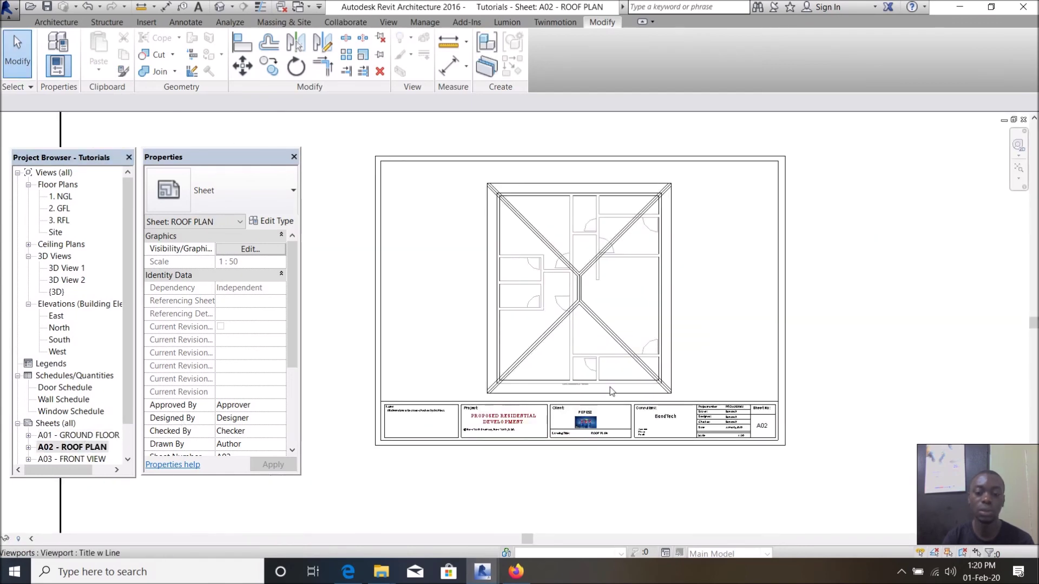
{"action": "scroll", "coordinate": [616, 437], "scroll_direction": "up", "scroll_amount": 4}
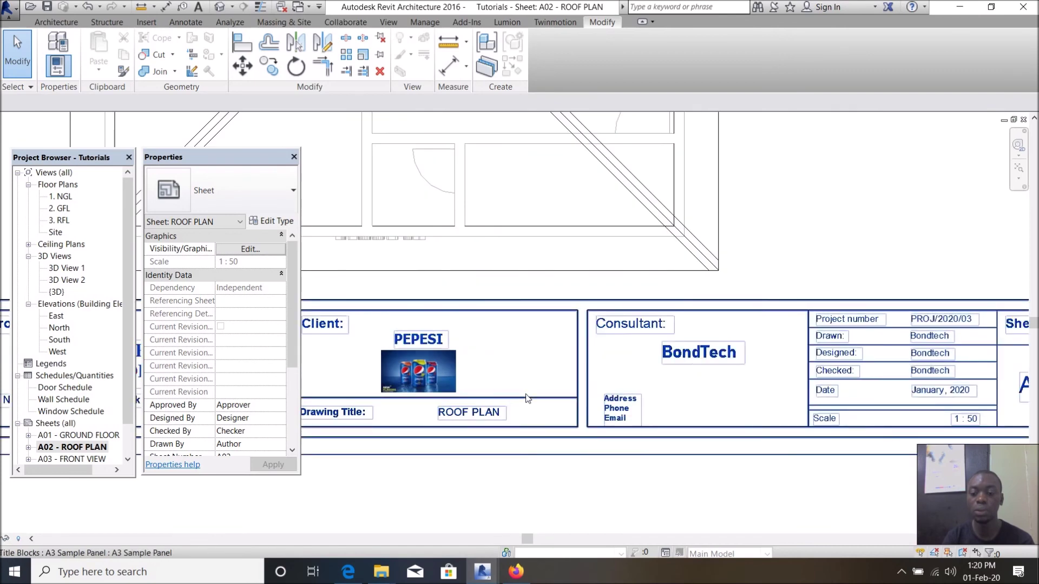
{"action": "scroll", "coordinate": [528, 399], "scroll_direction": "down", "scroll_amount": 2}
{"action": "scroll", "coordinate": [760, 418], "scroll_direction": "up", "scroll_amount": 3}
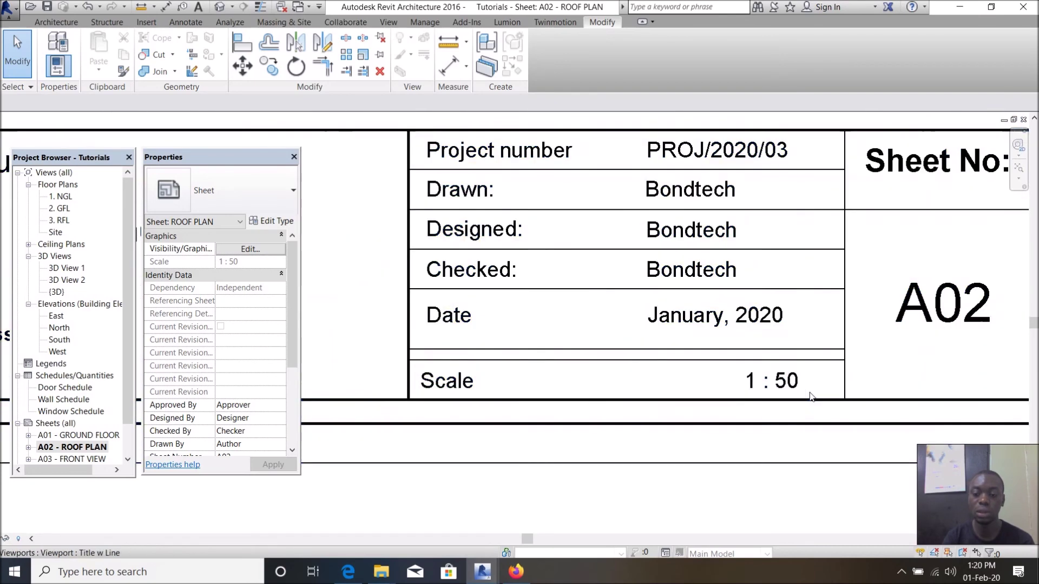
{"action": "scroll", "coordinate": [801, 400], "scroll_direction": "down", "scroll_amount": 1}
{"action": "scroll", "coordinate": [828, 382], "scroll_direction": "up", "scroll_amount": 1}
{"action": "scroll", "coordinate": [829, 379], "scroll_direction": "down", "scroll_amount": 4}
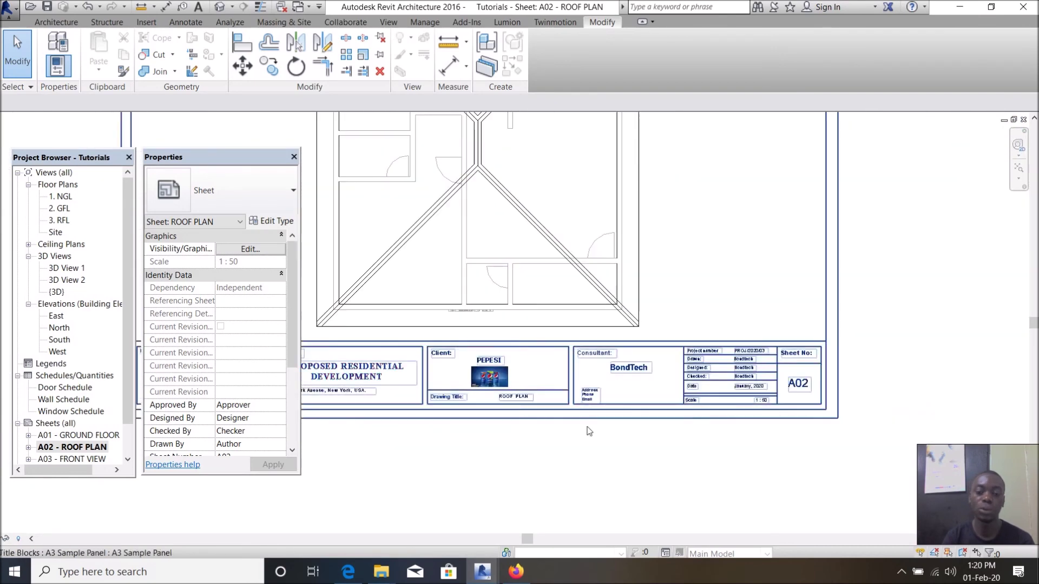
{"action": "scroll", "coordinate": [710, 416], "scroll_direction": "down", "scroll_amount": 2}
{"action": "scroll", "coordinate": [541, 400], "scroll_direction": "up", "scroll_amount": 1}
{"action": "scroll", "coordinate": [375, 391], "scroll_direction": "down", "scroll_amount": 2}
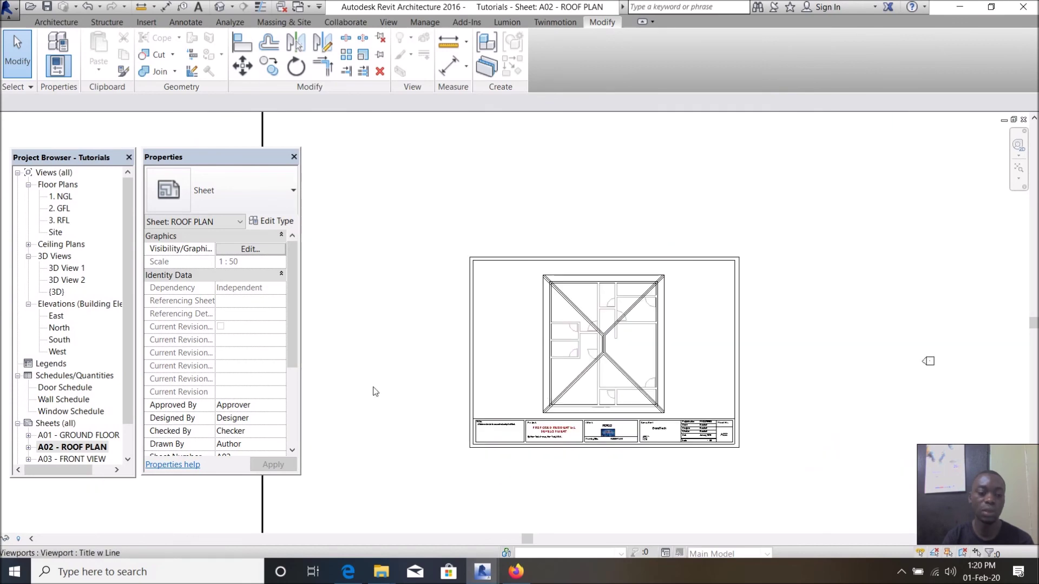
- Revisit sheet A01 - GROUND FLOOR, then switch to sheet A03 - FRONT VIEW
{"action": "double_click", "coordinate": [97, 436]}
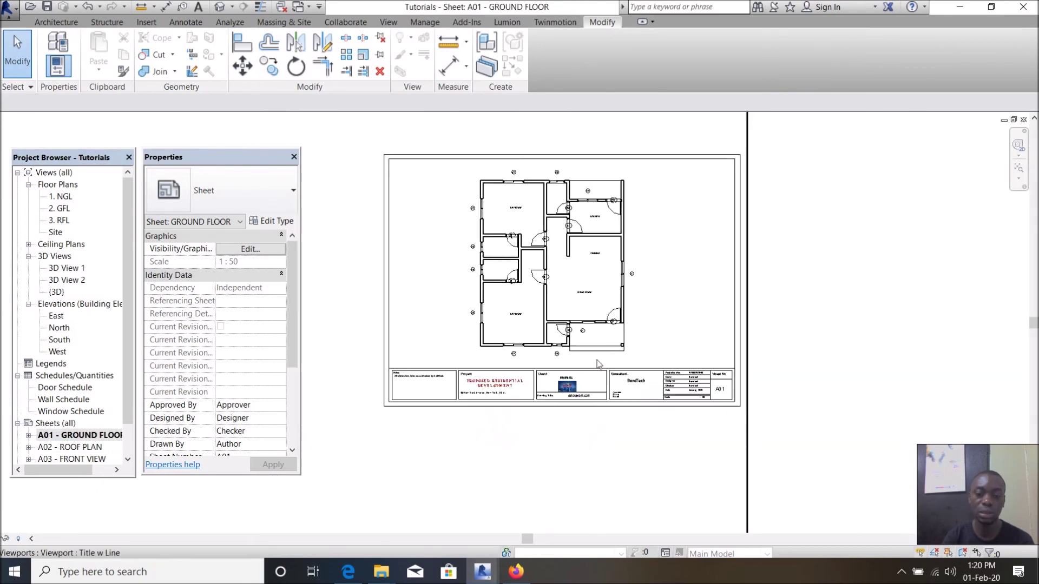
{"action": "scroll", "coordinate": [543, 274], "scroll_direction": "up", "scroll_amount": 3}
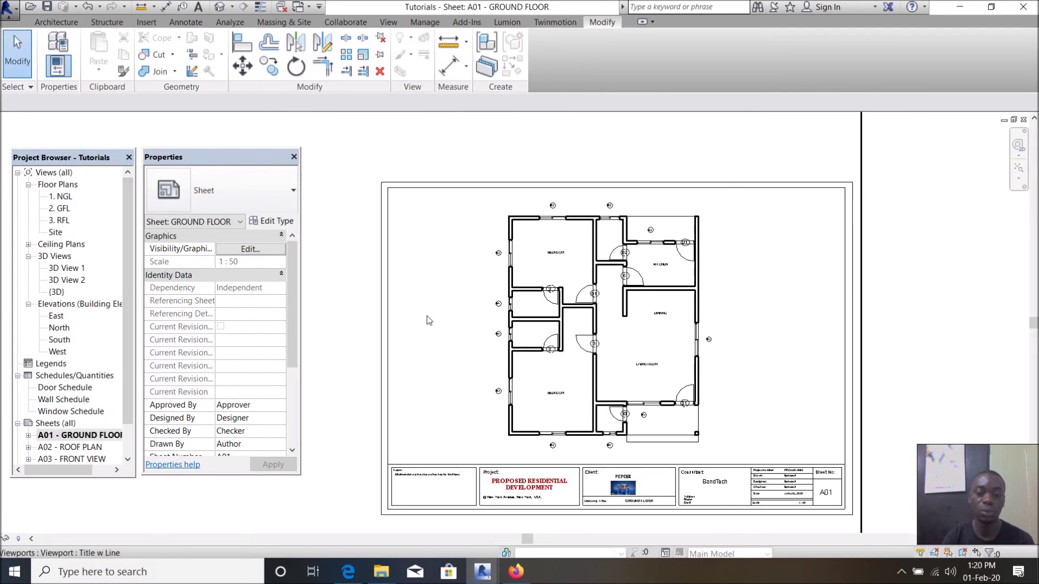
{"action": "double_click", "coordinate": [75, 458]}
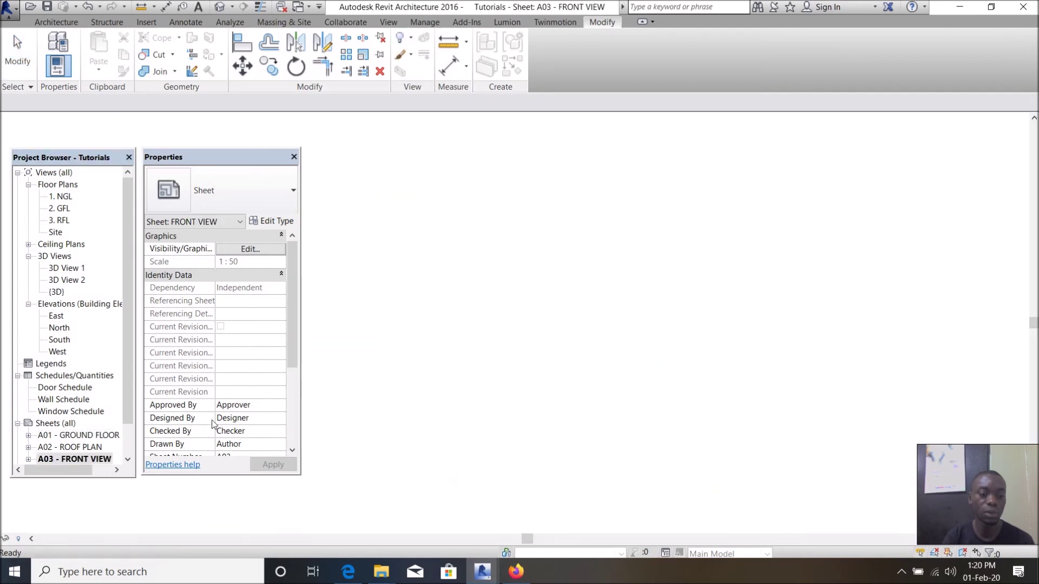
- Import the Pepsi-Flavors-Promo picture from Pictures and place it on sheet A03 - FRONT VIEW
{"action": "left_click", "coordinate": [146, 22]}
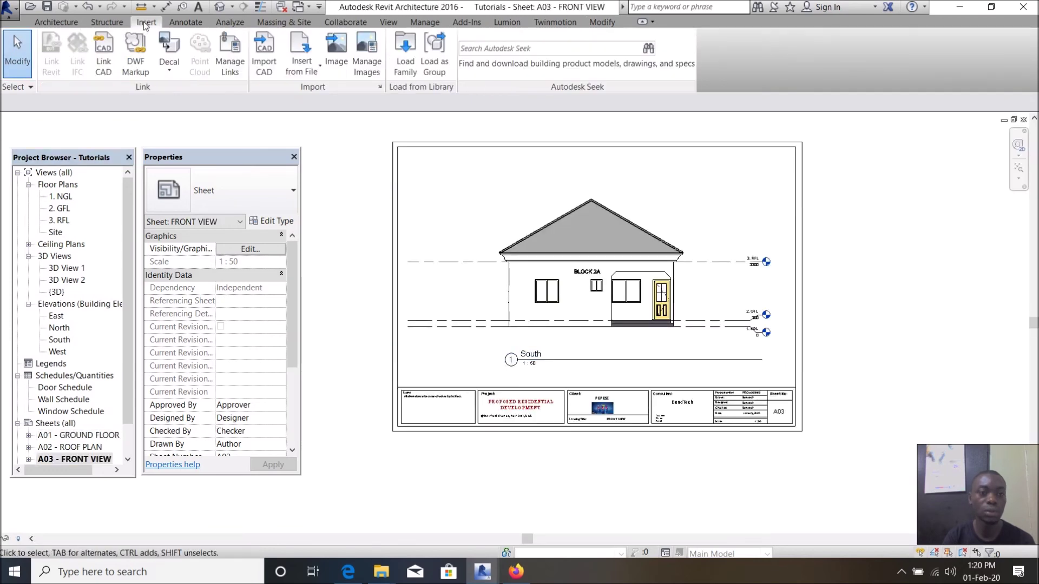
{"action": "left_click", "coordinate": [342, 67]}
{"action": "scroll", "coordinate": [504, 341], "scroll_direction": "down", "scroll_amount": 10}
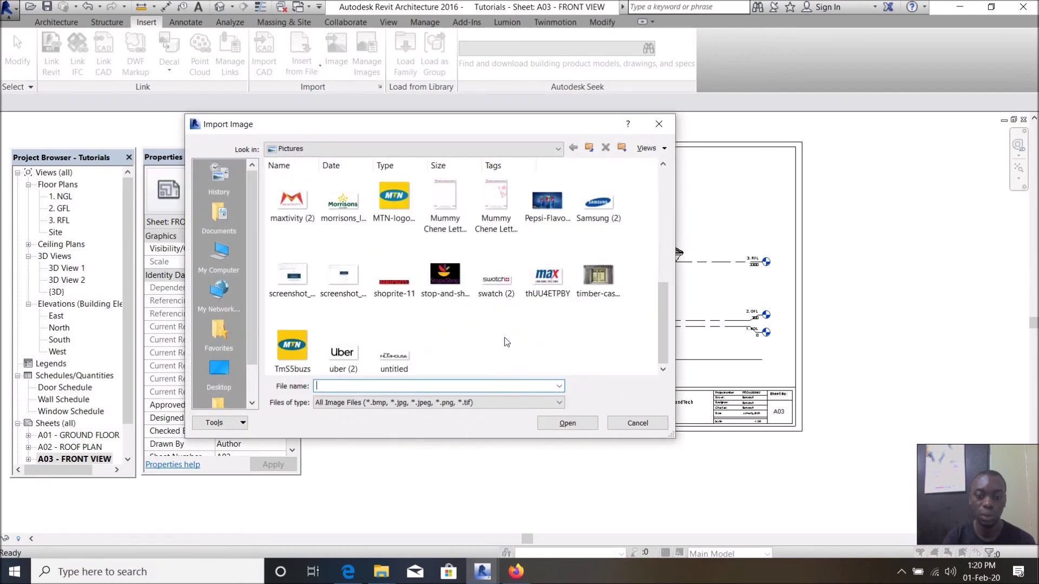
{"action": "double_click", "coordinate": [538, 227]}
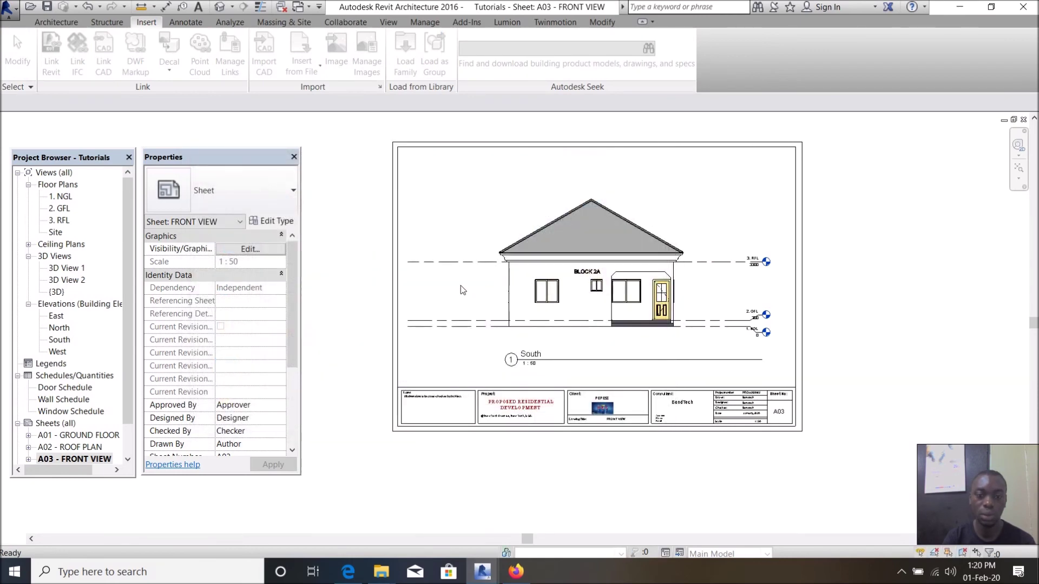
{"action": "left_click", "coordinate": [466, 223]}
{"action": "scroll", "coordinate": [537, 423], "scroll_direction": "down", "scroll_amount": 4}
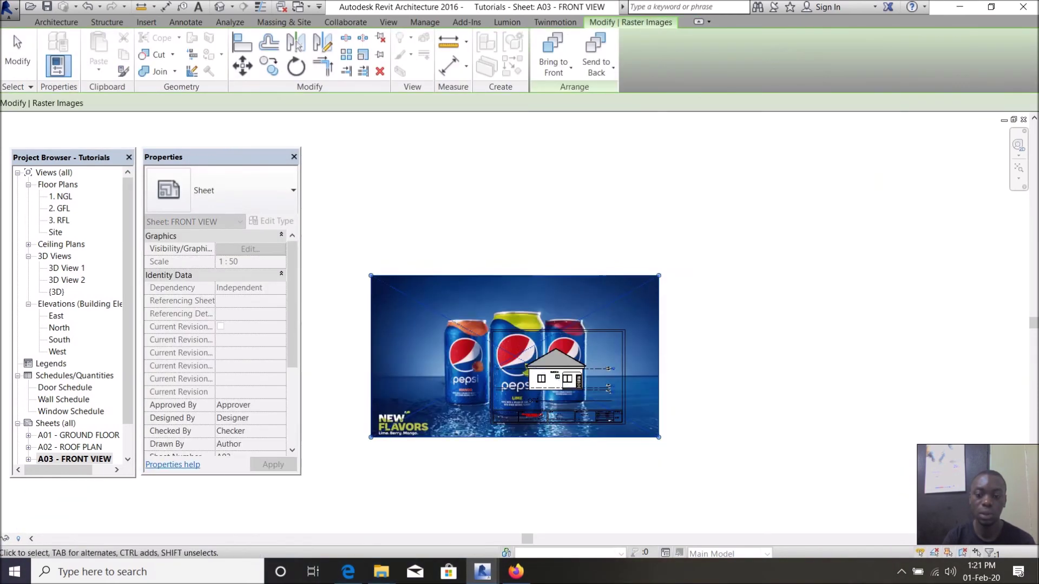
- Shrink the Pepsi picture from 382 wide to about 151.6 wide and smaller still
{"action": "left_click_drag", "start_coordinate": [658, 437], "coordinate": [491, 348]}
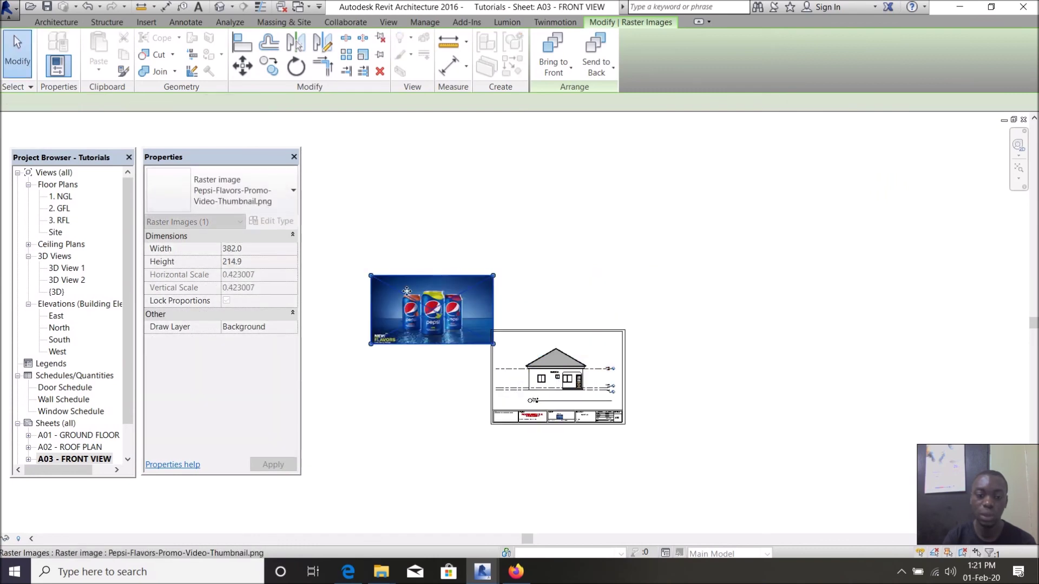
{"action": "scroll", "coordinate": [417, 309], "scroll_direction": "up", "scroll_amount": 2}
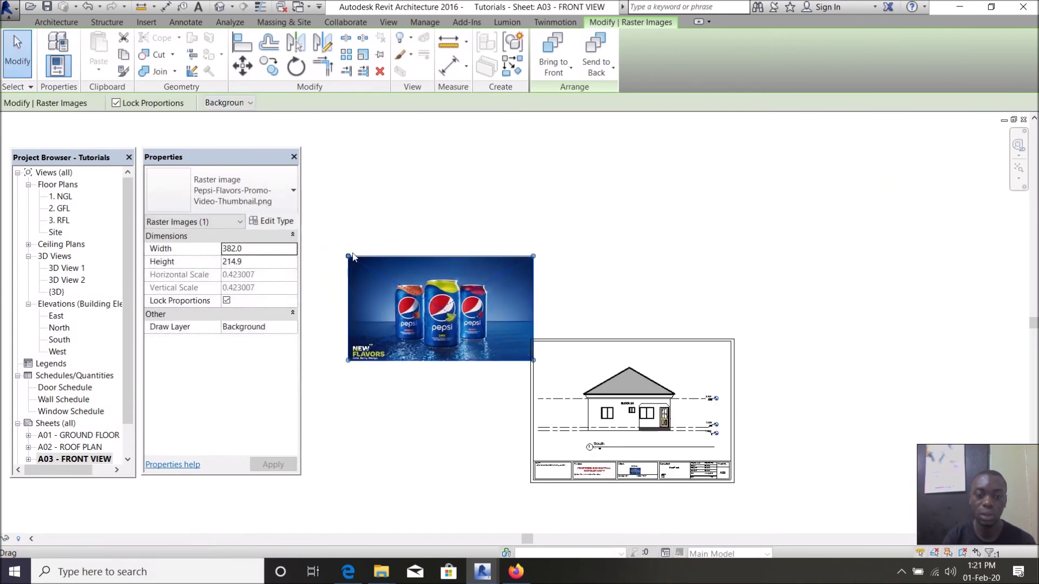
{"action": "key", "text": "Escape"}
{"action": "left_click", "coordinate": [365, 263]}
{"action": "left_click_drag", "start_coordinate": [348, 256], "coordinate": [563, 404]}
{"action": "scroll", "coordinate": [459, 319], "scroll_direction": "up", "scroll_amount": 2}
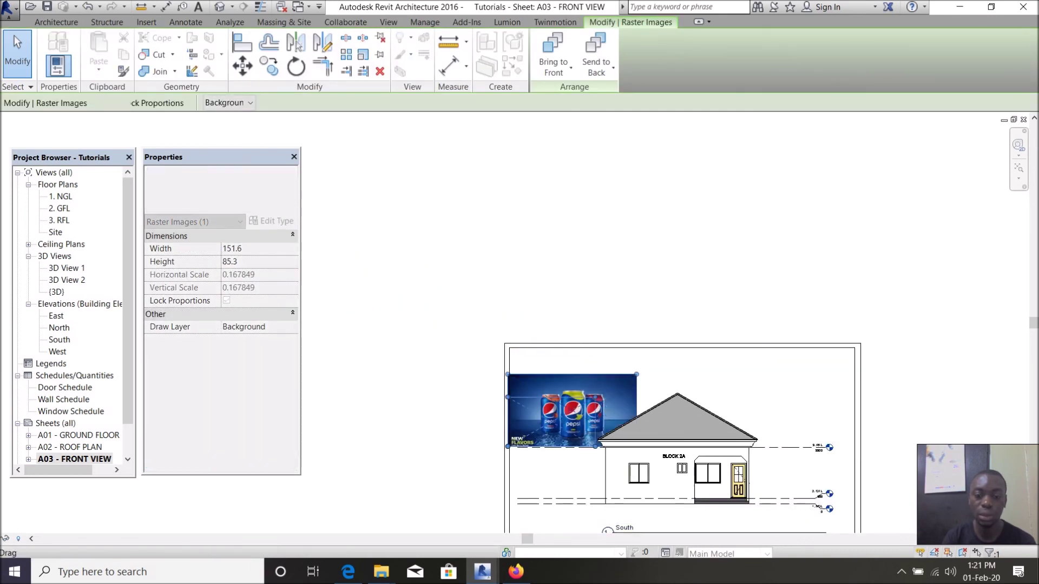
{"action": "left_click_drag", "start_coordinate": [636, 374], "coordinate": [607, 382]}
- Move the picture into the sheet's top-left corner and adjust its size from the right-hand corners
{"action": "left_click", "coordinate": [575, 314]}
{"action": "scroll", "coordinate": [569, 338], "scroll_direction": "down", "scroll_amount": 1}
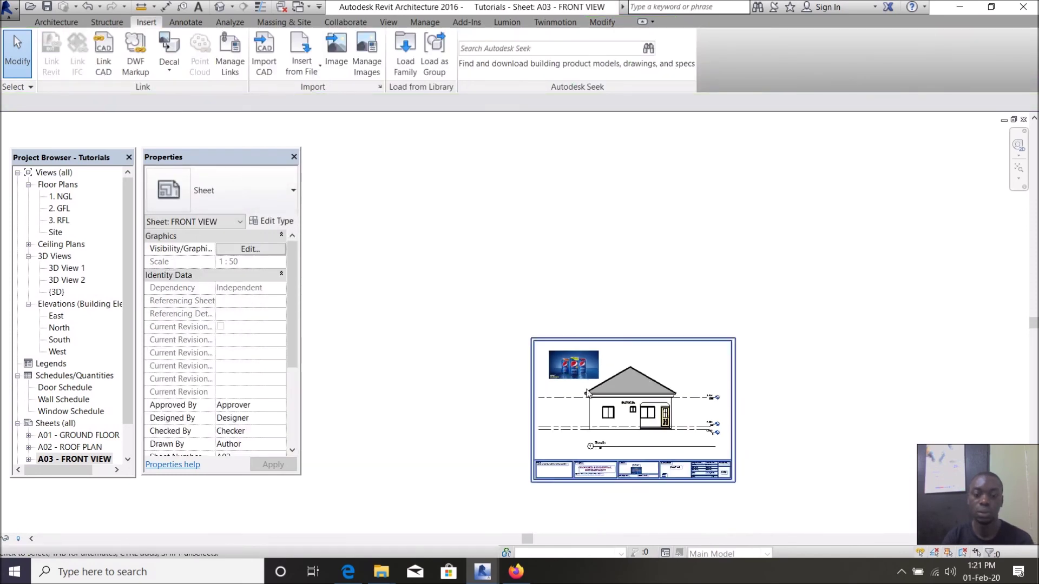
{"action": "scroll", "coordinate": [541, 351], "scroll_direction": "up", "scroll_amount": 3}
{"action": "left_click_drag", "start_coordinate": [498, 312], "coordinate": [469, 290]}
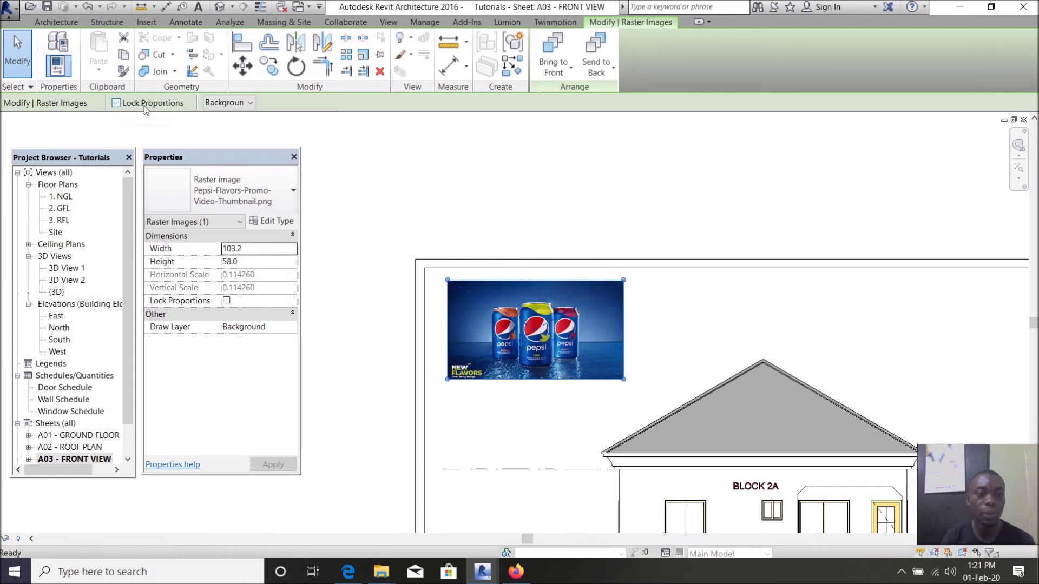
{"action": "left_click_drag", "start_coordinate": [623, 380], "coordinate": [648, 405]}
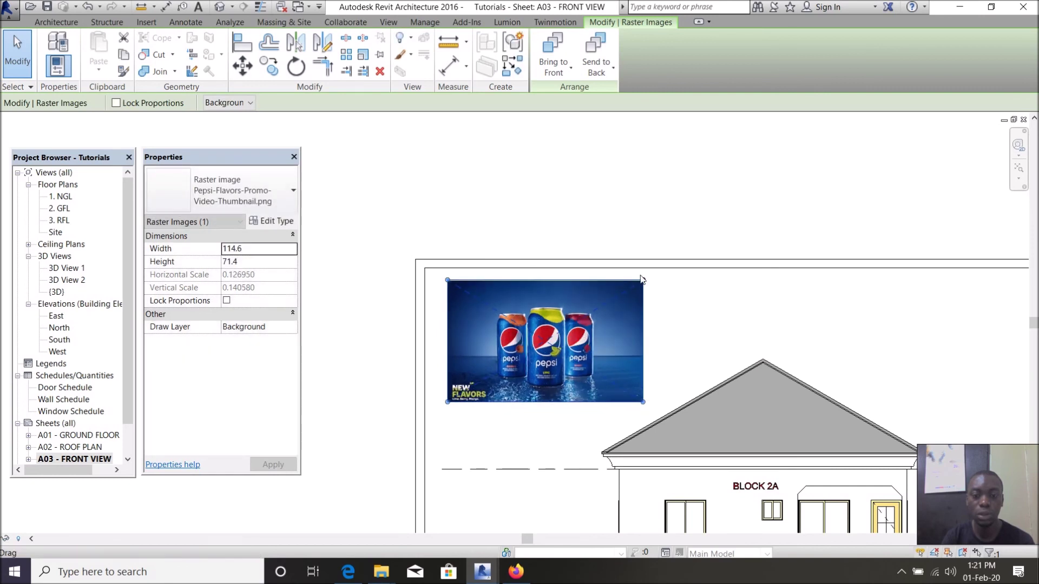
{"action": "left_click_drag", "start_coordinate": [641, 280], "coordinate": [623, 306]}
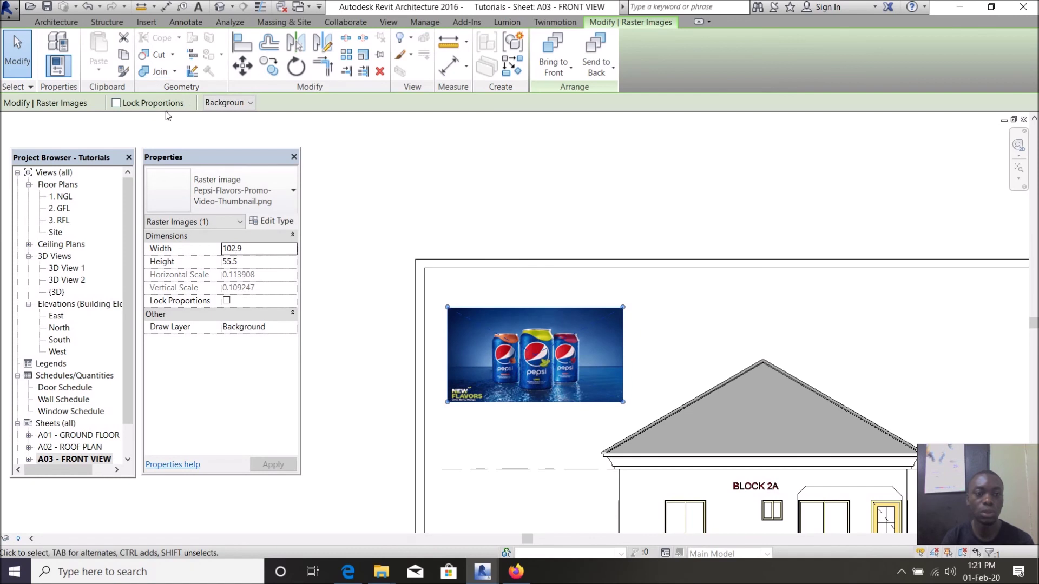
- Undo the last resize so the picture is 103.2 × 58.0 above the South elevation
{"action": "left_click", "coordinate": [404, 195]}
{"action": "left_click", "coordinate": [485, 315]}
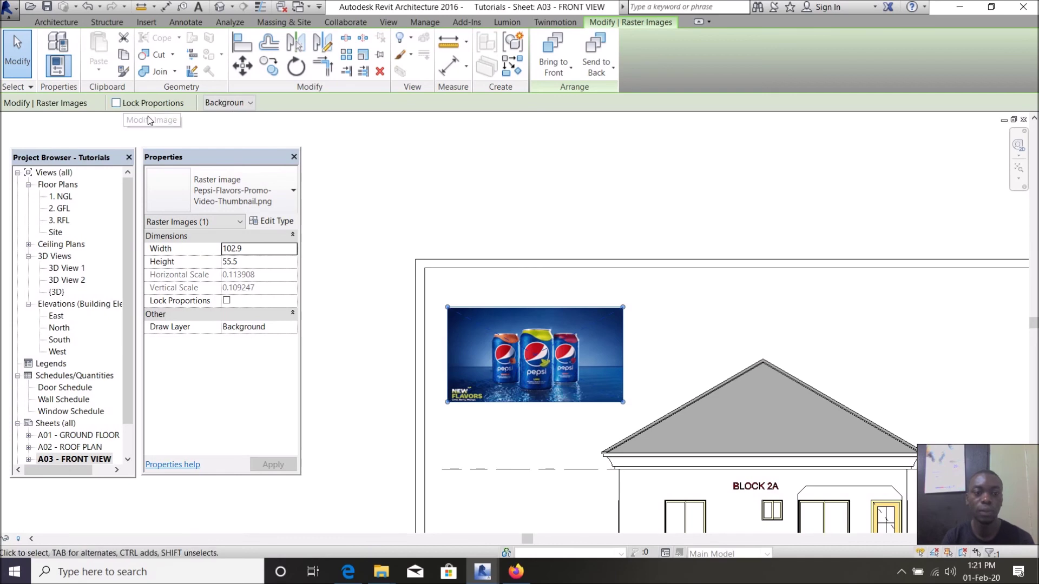
{"action": "key", "text": "ctrl+z"}
{"action": "key", "text": "ctrl+z"}
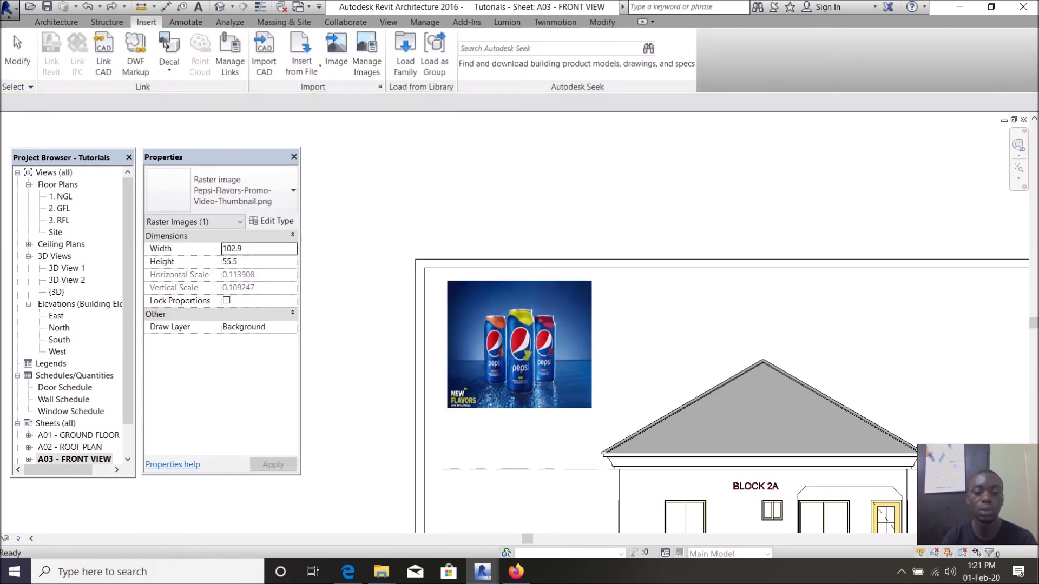
{"action": "left_click", "coordinate": [531, 294]}
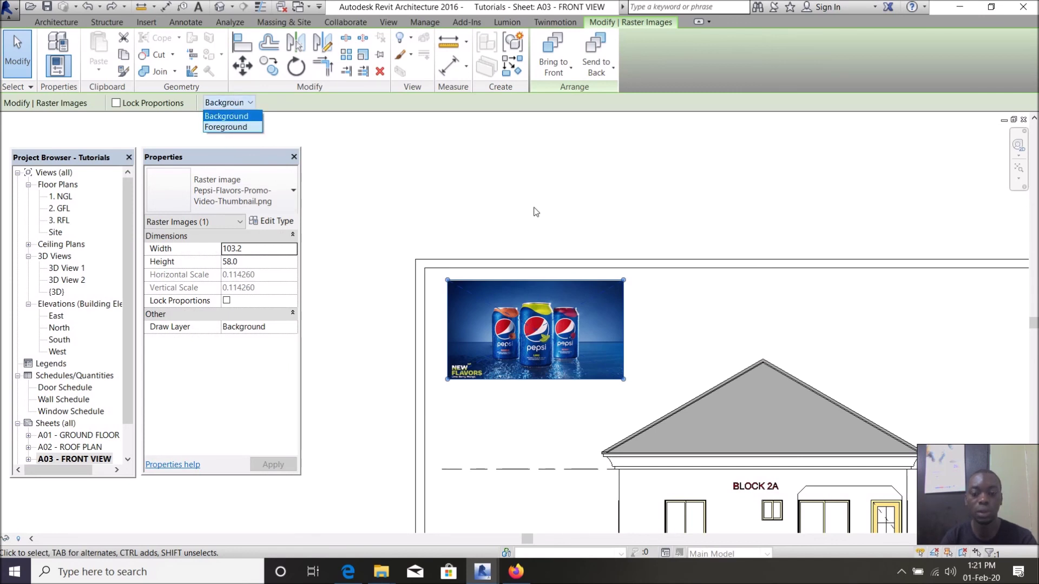
{"action": "scroll", "coordinate": [536, 211], "scroll_direction": "down", "scroll_amount": 5}
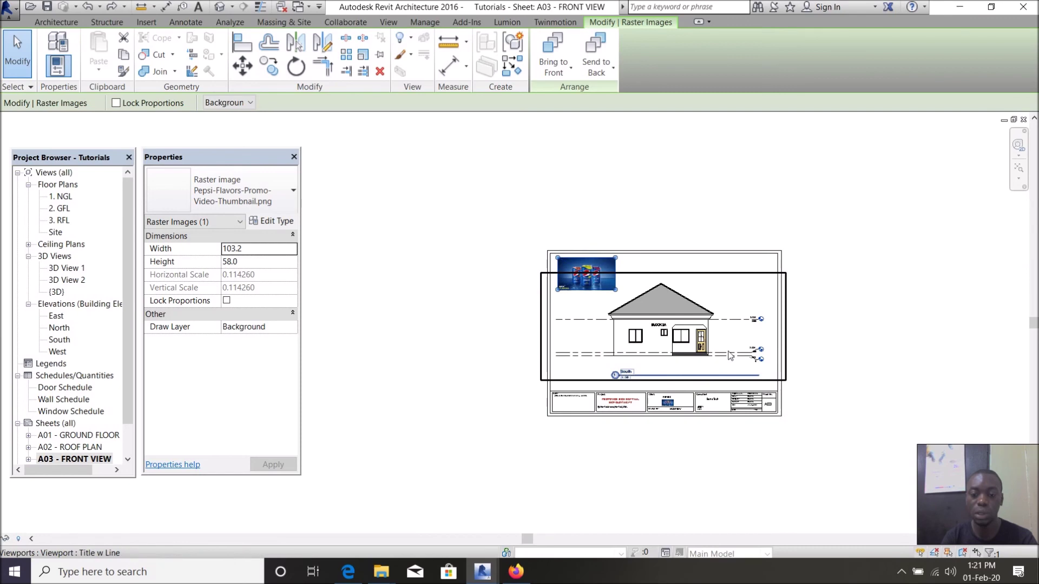
{"action": "scroll", "coordinate": [647, 384], "scroll_direction": "down", "scroll_amount": 2}
{"action": "scroll", "coordinate": [720, 349], "scroll_direction": "up", "scroll_amount": 2}
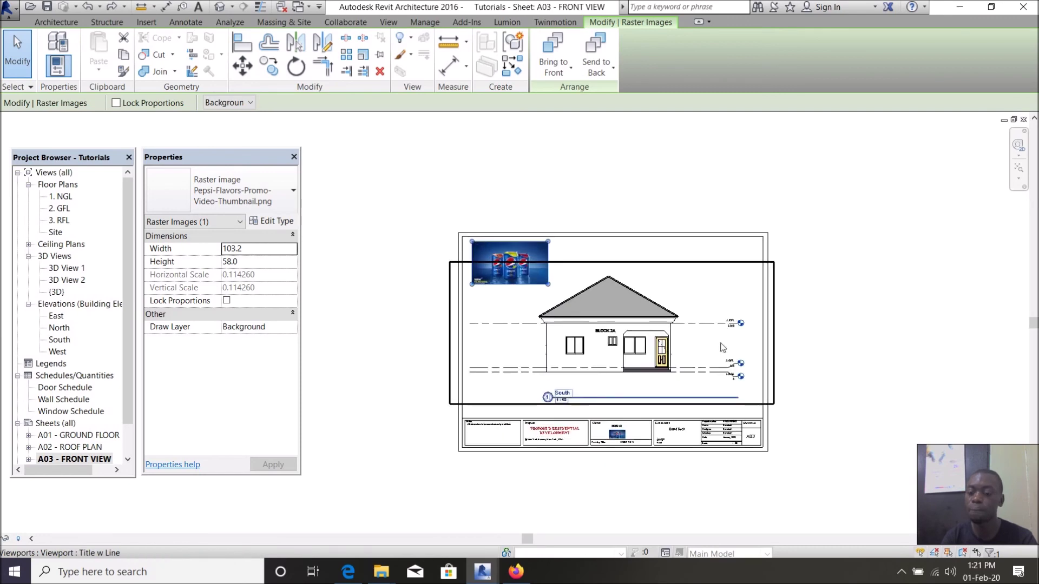
{"action": "scroll", "coordinate": [611, 391], "scroll_direction": "down", "scroll_amount": 2}
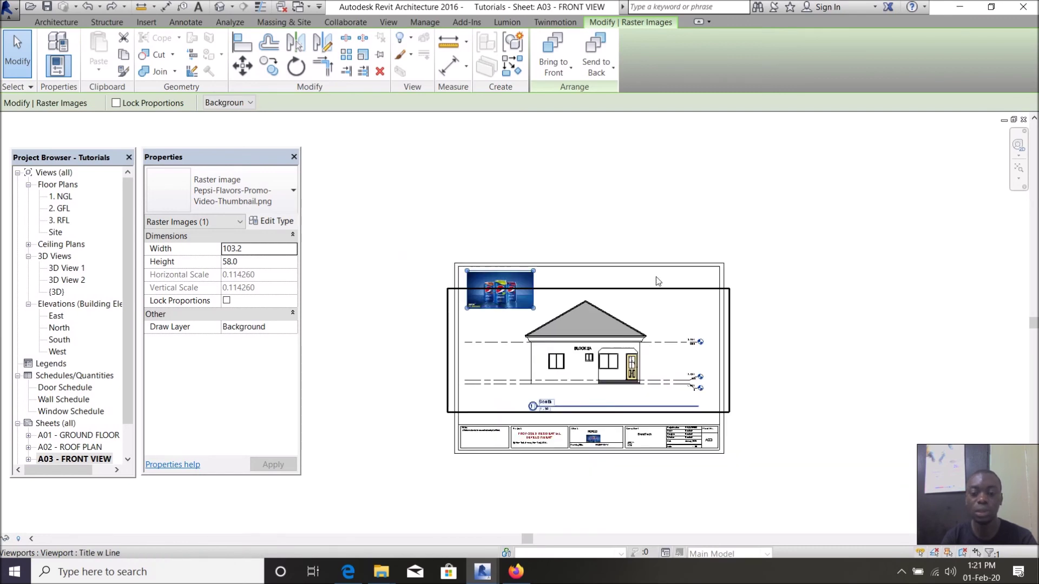
{"action": "scroll", "coordinate": [641, 331], "scroll_direction": "up", "scroll_amount": 2}
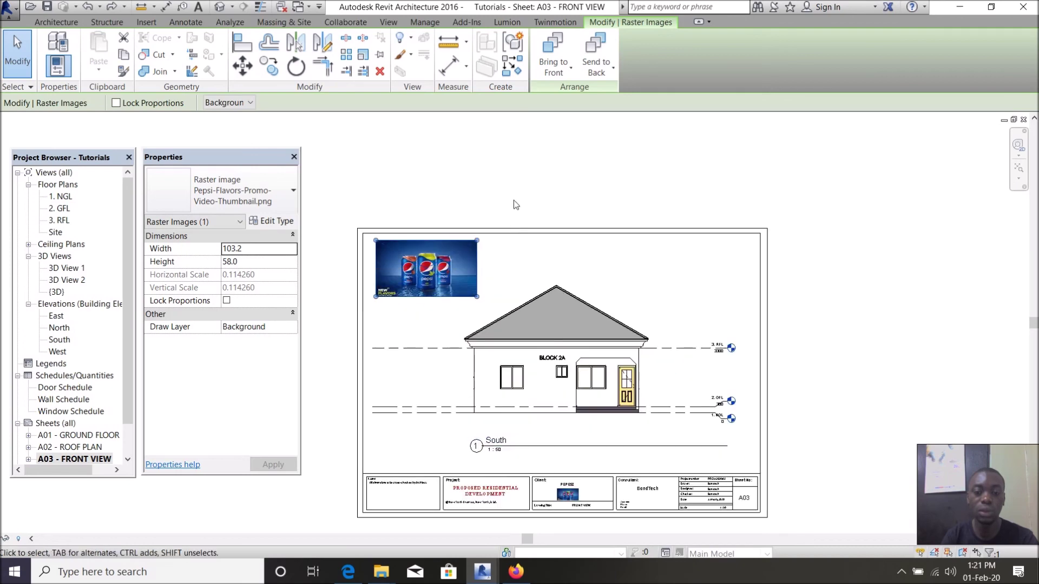
{"action": "scroll", "coordinate": [632, 222], "scroll_direction": "down", "scroll_amount": 2}
{"action": "scroll", "coordinate": [619, 204], "scroll_direction": "up", "scroll_amount": 2}
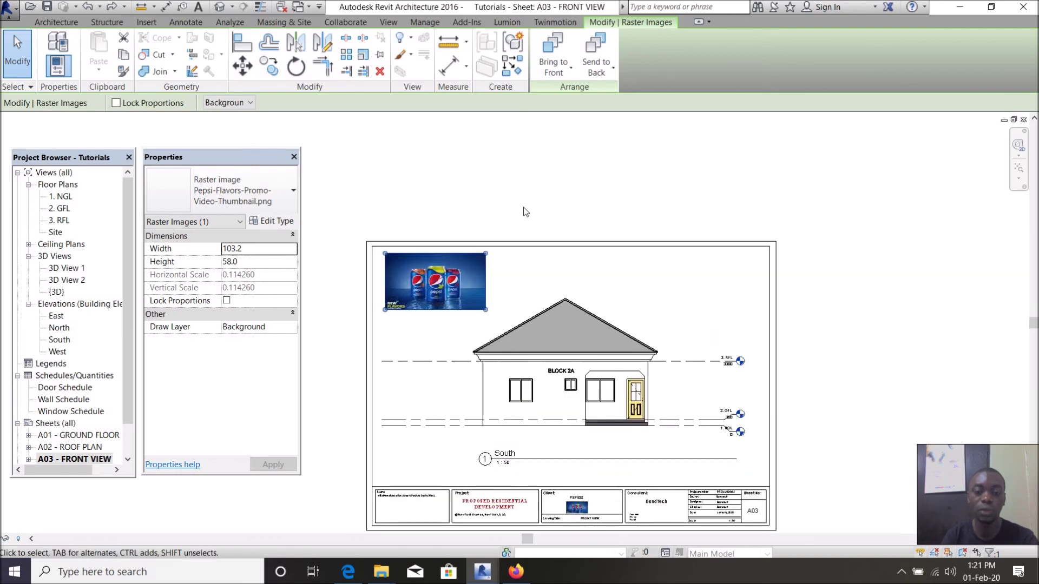
{"action": "scroll", "coordinate": [518, 201], "scroll_direction": "down", "scroll_amount": 2}
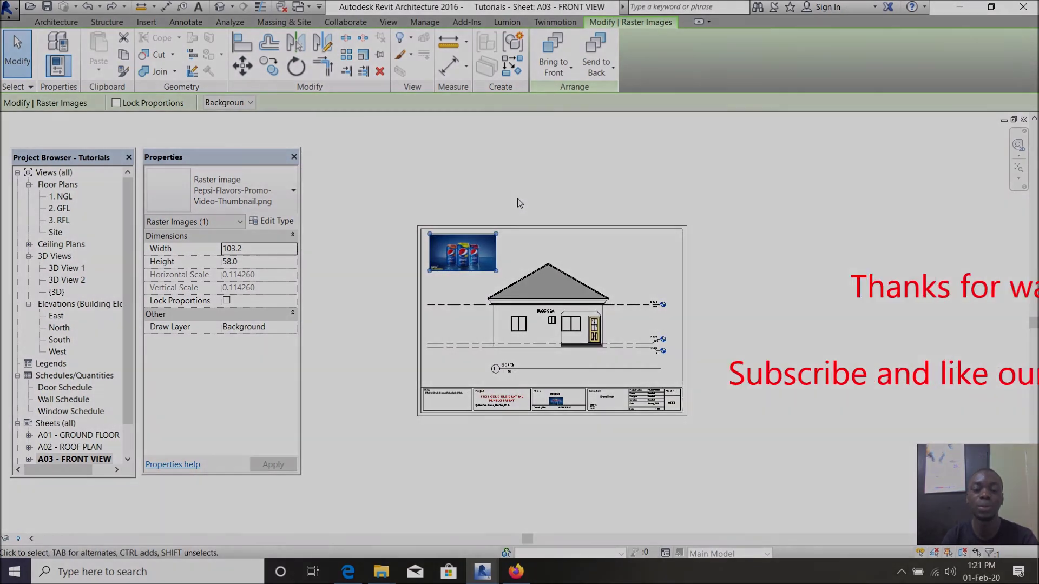